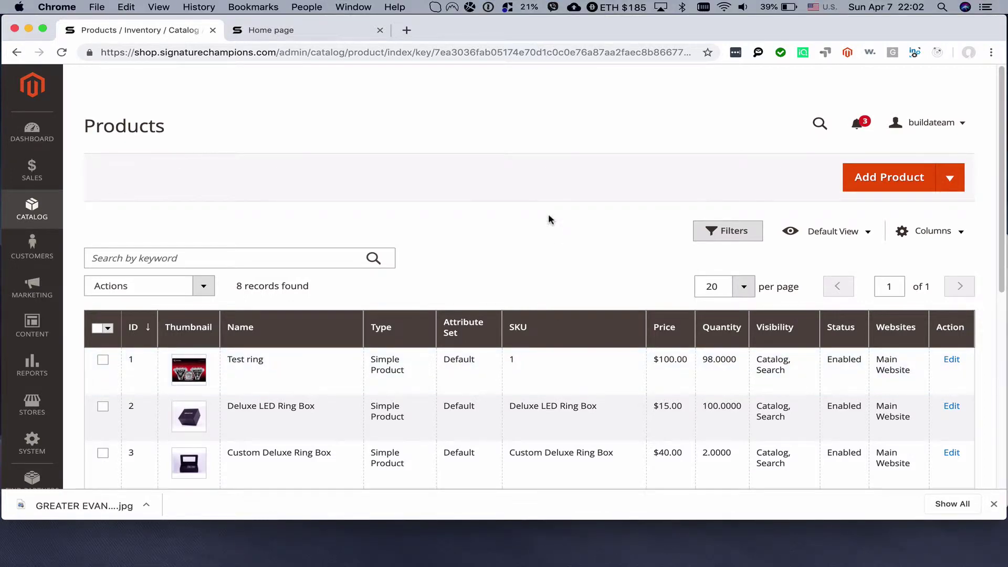
# - Preview the Greater Evansville ring image files in Finder with Quick Look
pyautogui.scroll(-7, 549, 220)
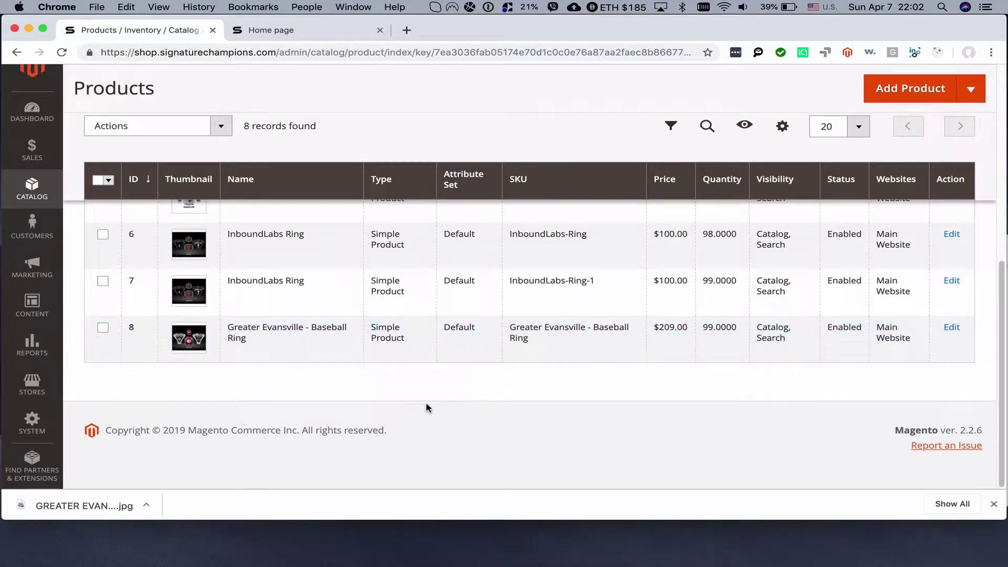
pyautogui.scroll(4, 528, 388)
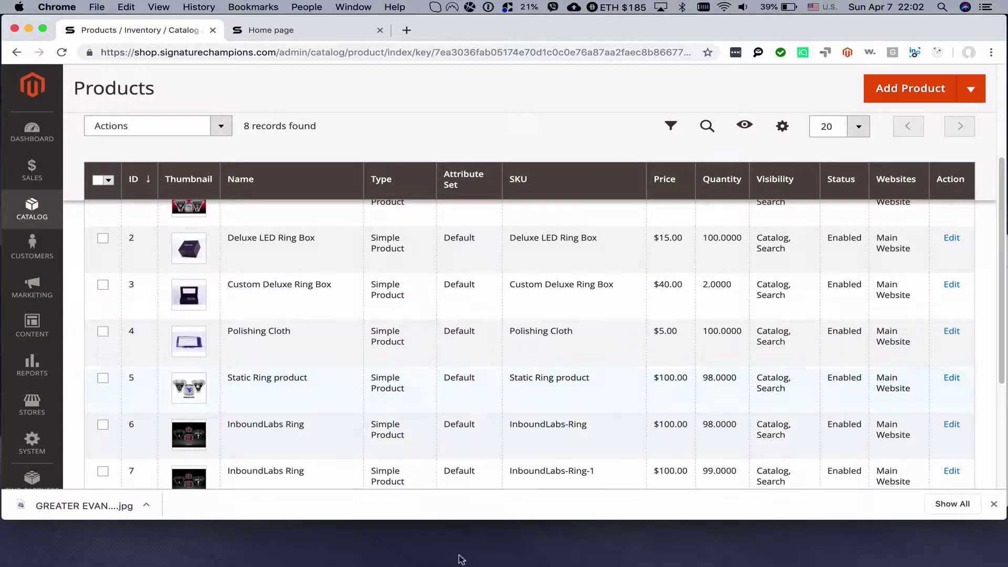
pyautogui.moveTo(462, 559)
pyautogui.click(155, 546)
pyautogui.click(640, 292)
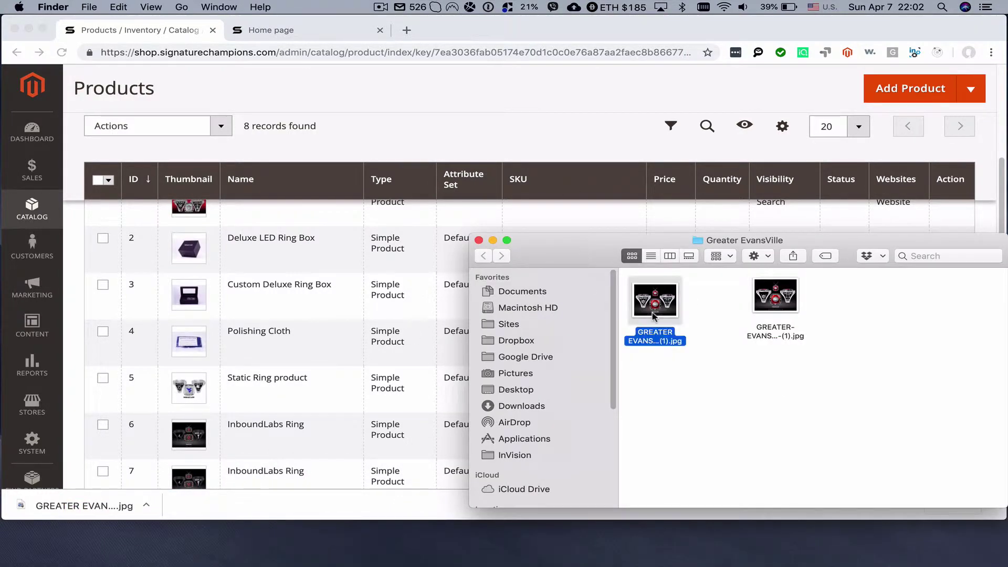
pyautogui.press('space')
pyautogui.press('space')
pyautogui.click(717, 309)
pyautogui.click(776, 301)
pyautogui.press('space')
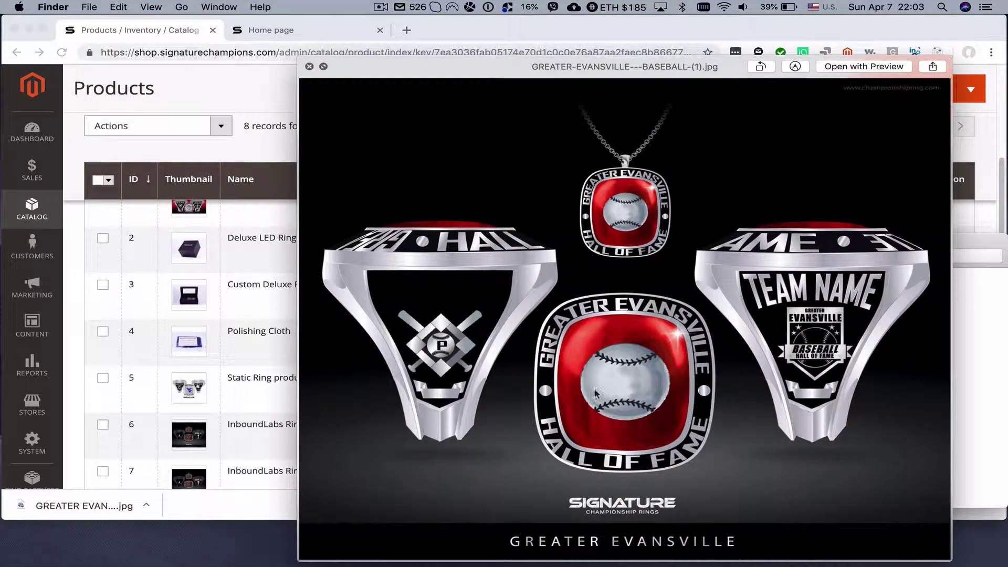
pyautogui.press('space')
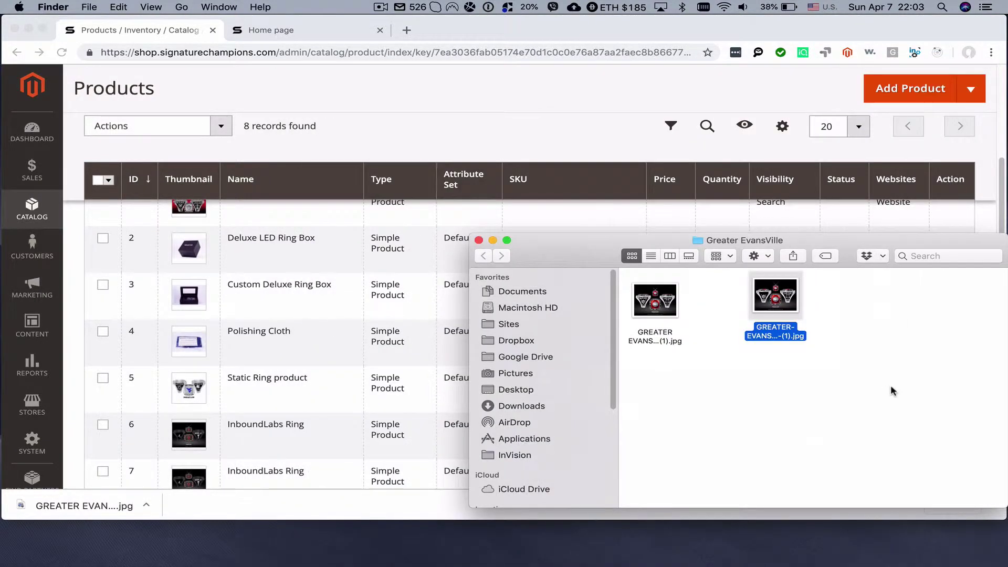
# - Move the ring folder window lower and bring the Magento product grid back to the front
pyautogui.moveTo(861, 244); pyautogui.dragTo(859, 304)
pyautogui.click(432, 119)
pyautogui.scroll(-5, 394, 293)
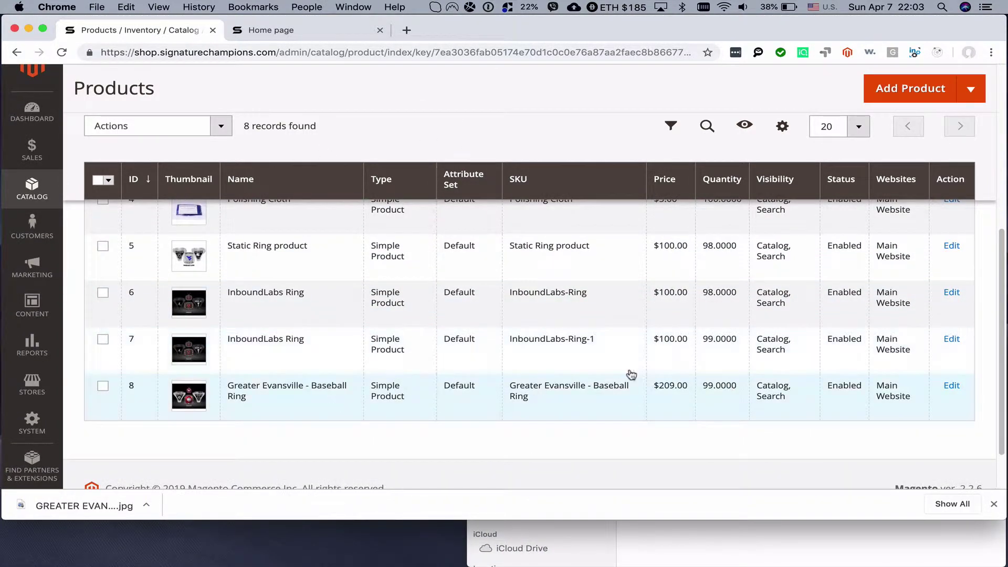
# - View the Greater Evansville - Baseball Ring storefront page, then return to the admin Products grid
pyautogui.click(284, 30)
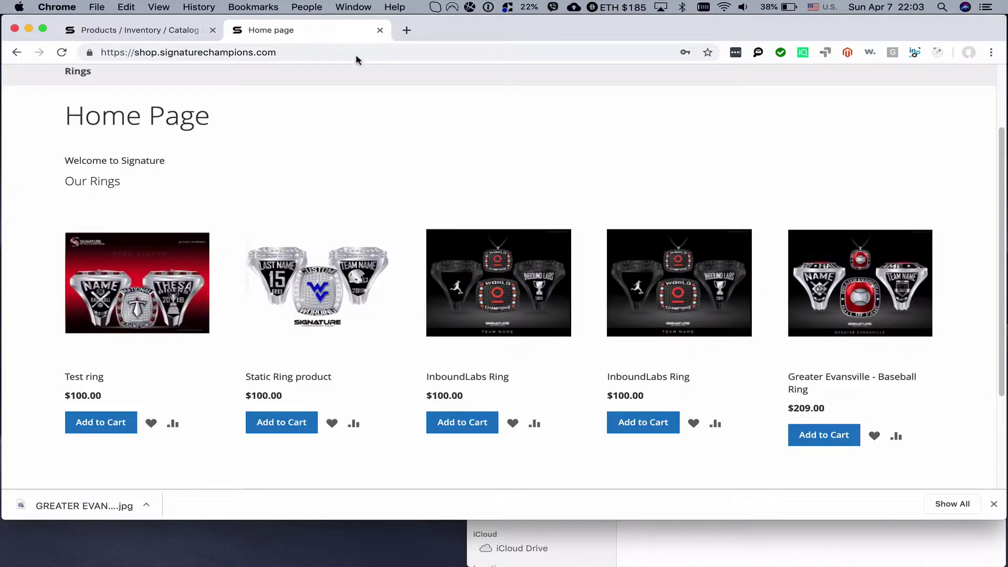
pyautogui.click(855, 281)
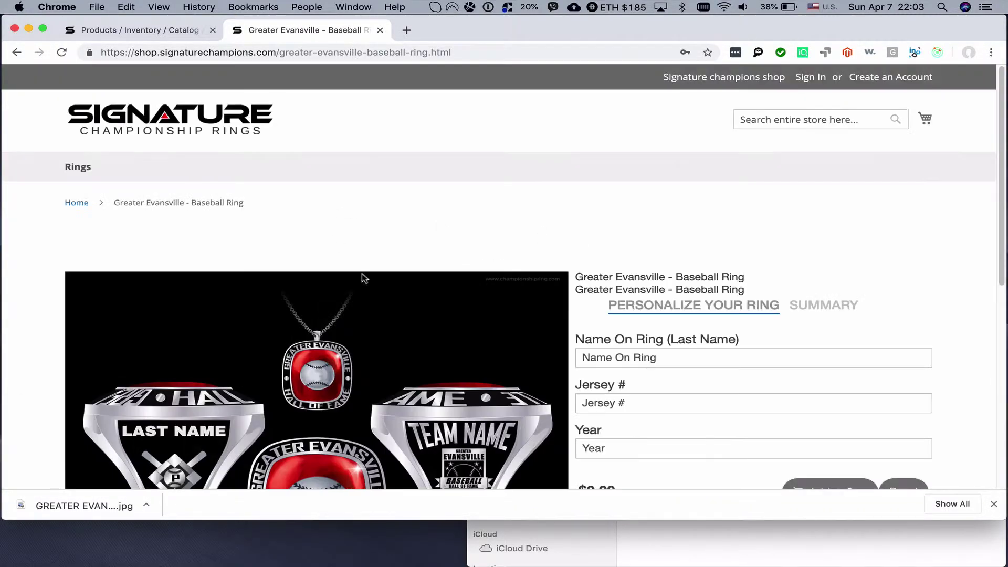
pyautogui.scroll(-3, 551, 320)
pyautogui.scroll(5, 724, 363)
pyautogui.click(169, 31)
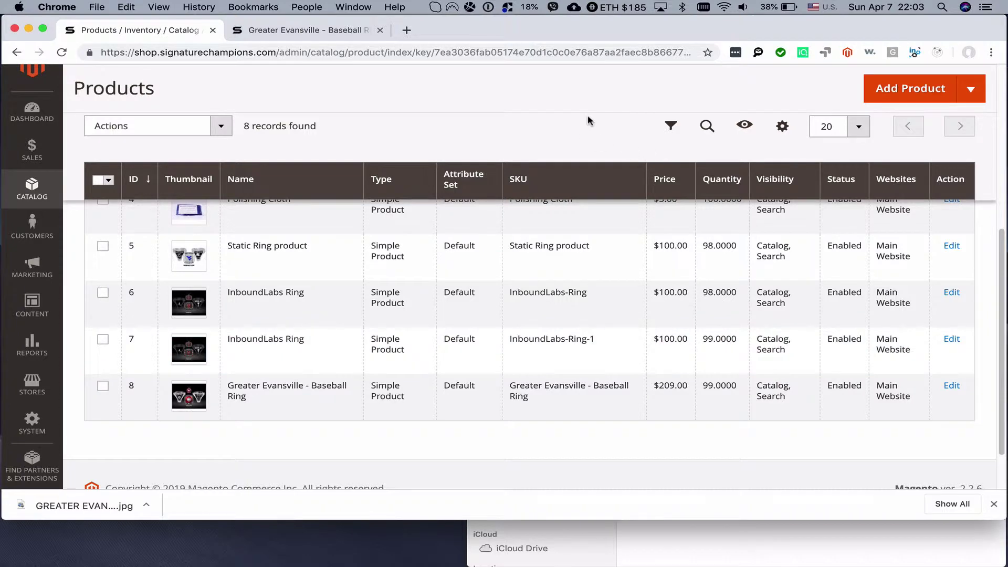
# - Start a new product named 'Greater Evansville - Baseball Ring Demo'
pyautogui.click(905, 88)
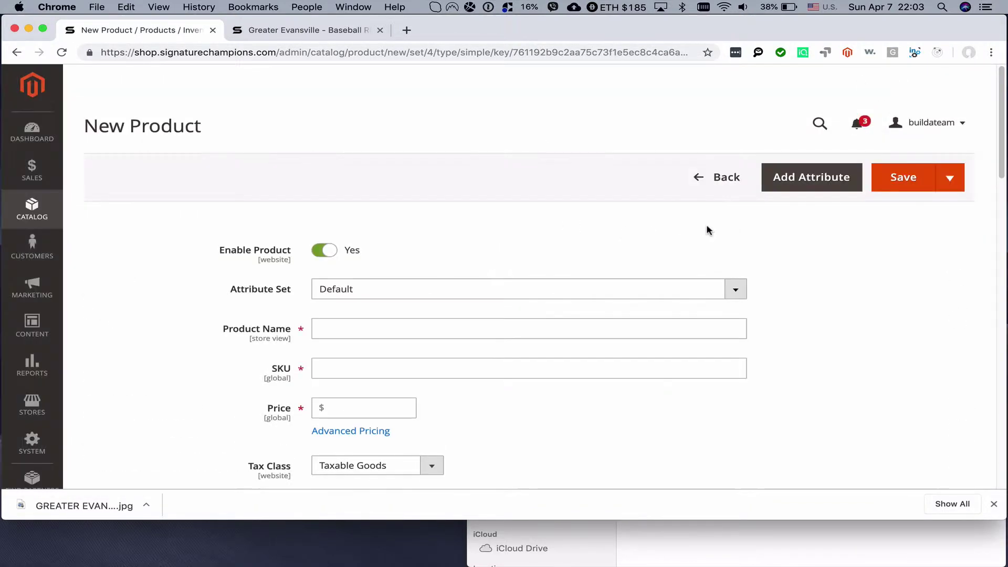
pyautogui.scroll(-3, 607, 206)
pyautogui.click(420, 230)
pyautogui.write('Greater Evansville - Baseball Ring')
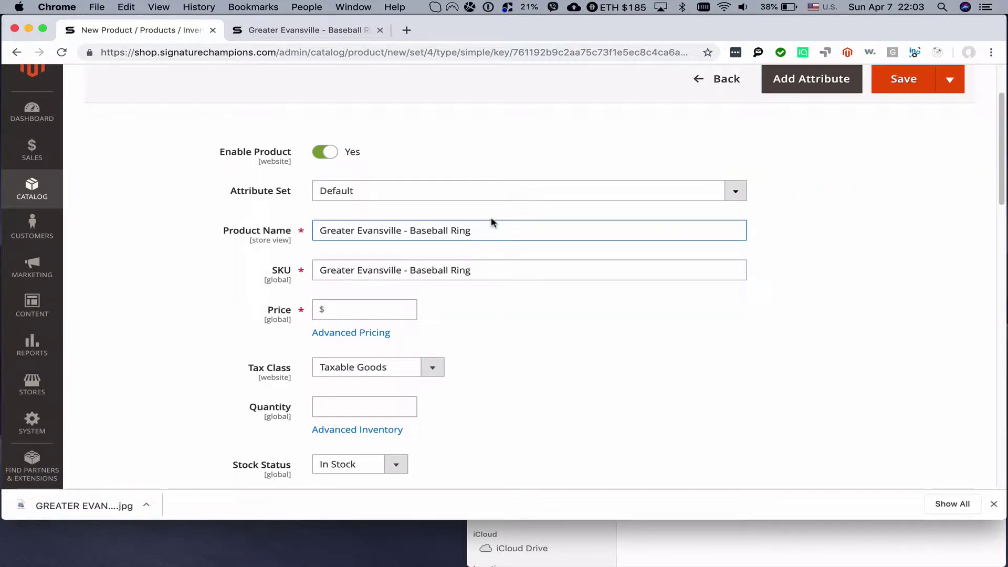
pyautogui.write('Demo')
pyautogui.doubleClick(485, 230)
# - Set price 209, quantity 99 and the Rings category for the new product
pyautogui.click(369, 310)
pyautogui.write('209')
pyautogui.scroll(-5, 529, 347)
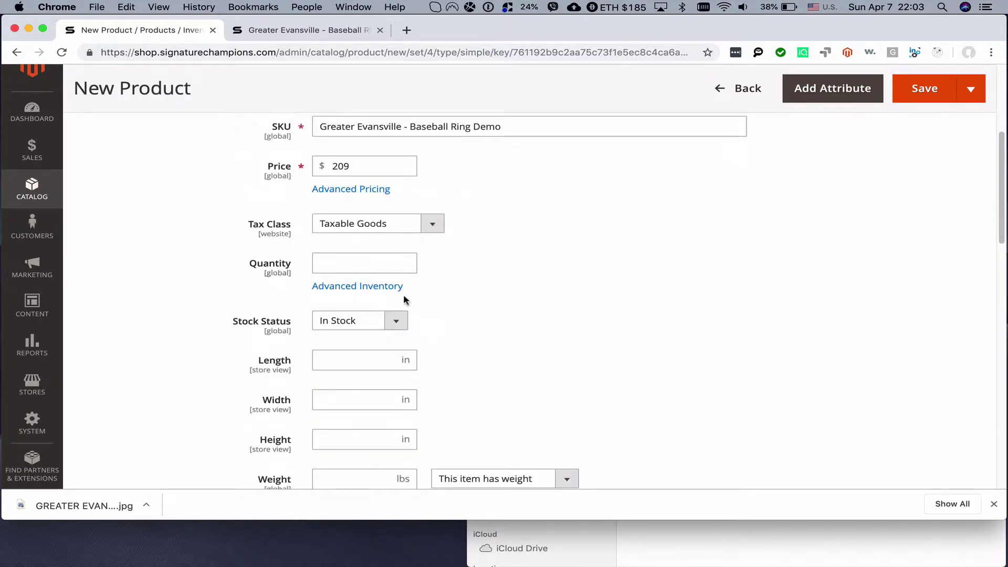
pyautogui.click(363, 262)
pyautogui.write('99')
pyautogui.scroll(-3, 440, 391)
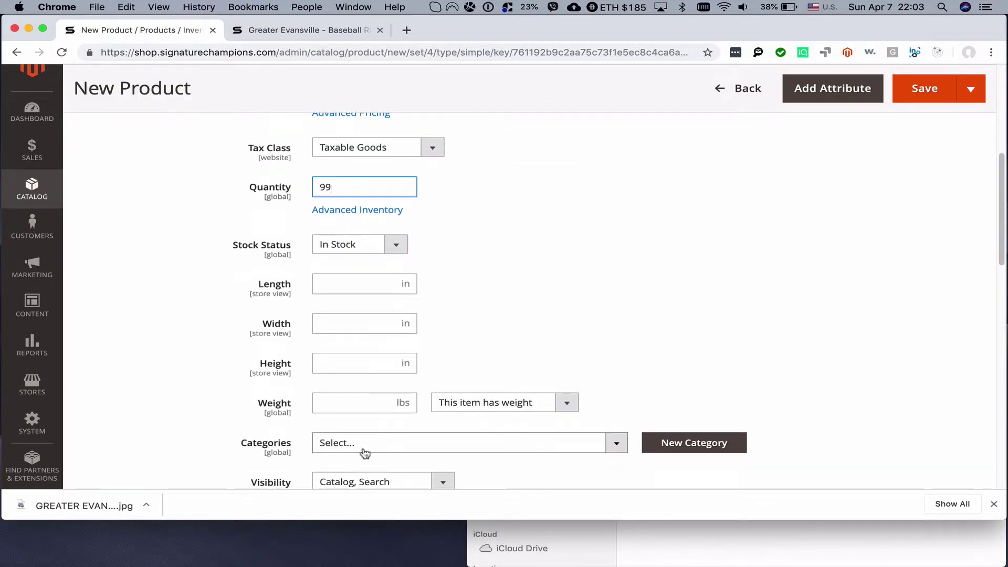
pyautogui.click(364, 453)
pyautogui.scroll(-4, 362, 446)
pyautogui.click(372, 414)
pyautogui.click(771, 412)
pyautogui.scroll(-10, 646, 404)
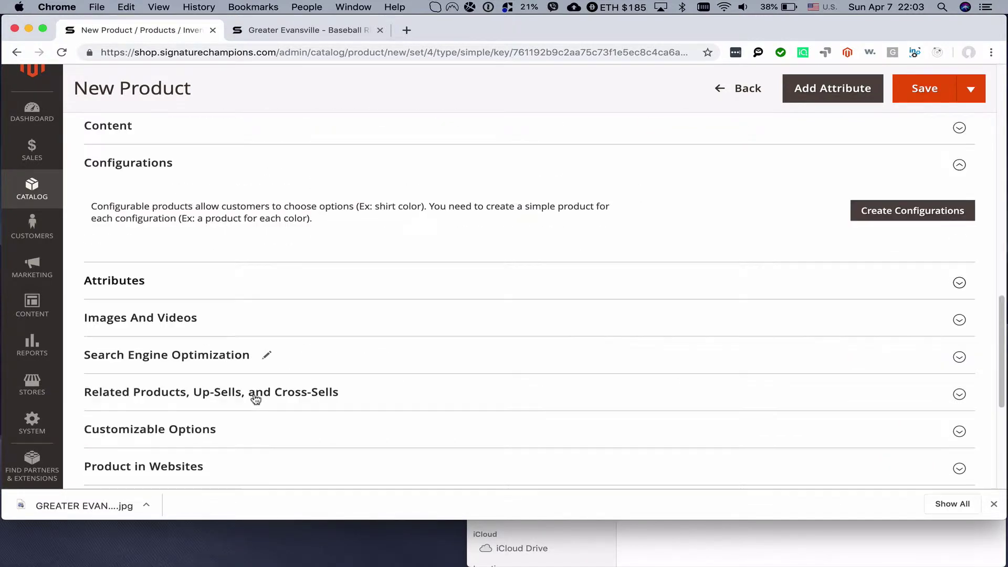
# - Upload GREATER EVANSVILLE - BASEBALL (1).jpg in the product's Images And Videos section
pyautogui.click(159, 319)
pyautogui.scroll(-1, 179, 368)
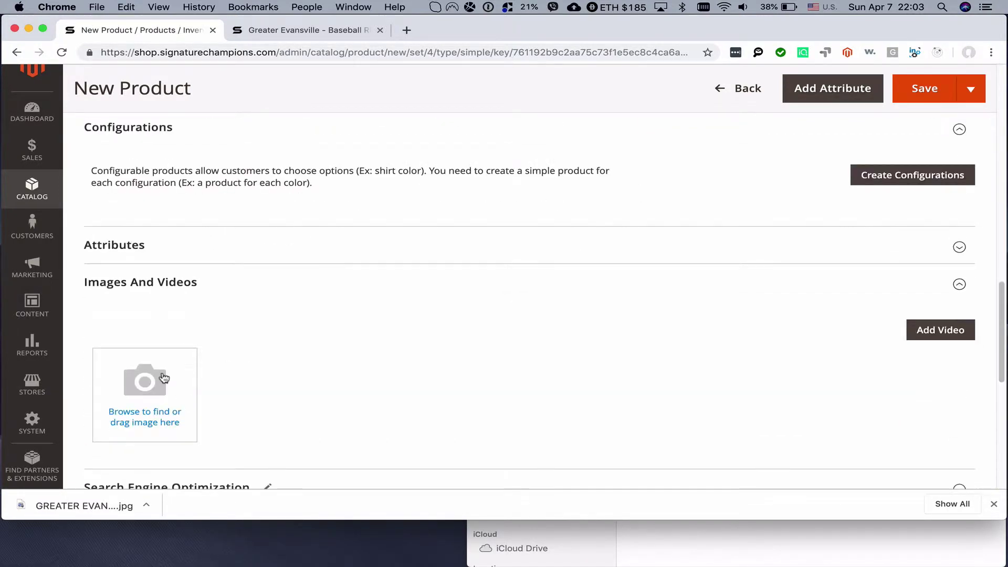
pyautogui.click(206, 444)
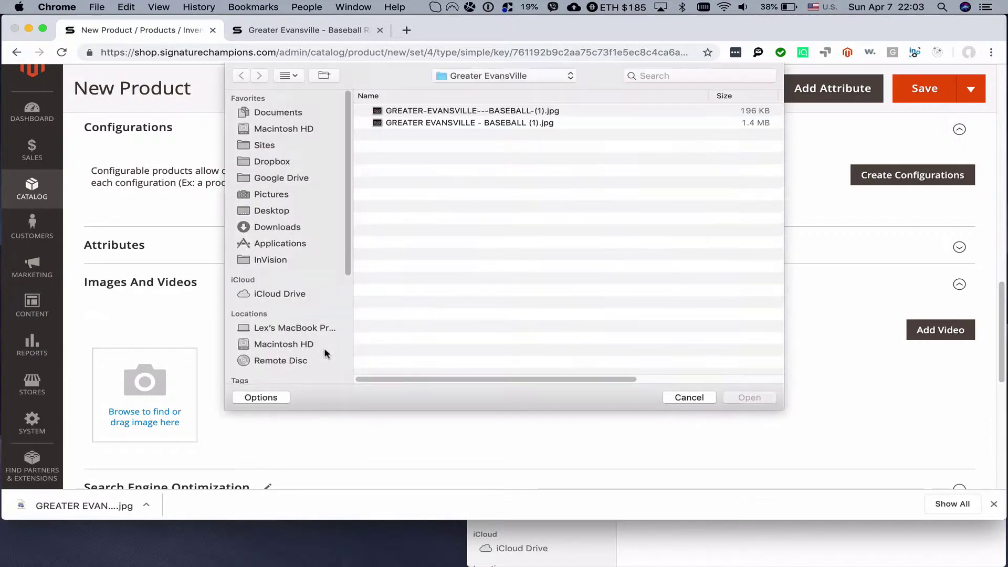
pyautogui.click(463, 123)
pyautogui.press('space')
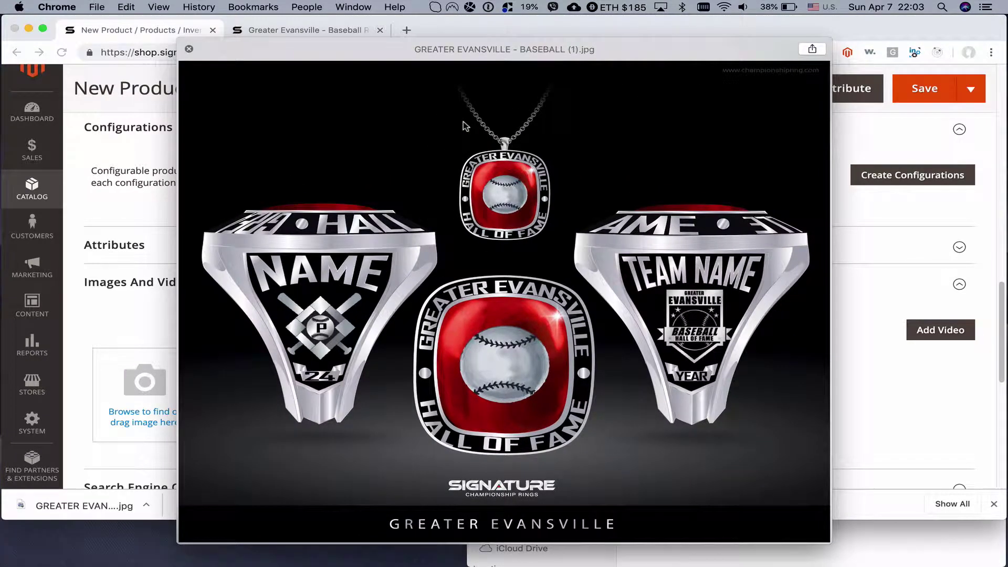
pyautogui.press('space')
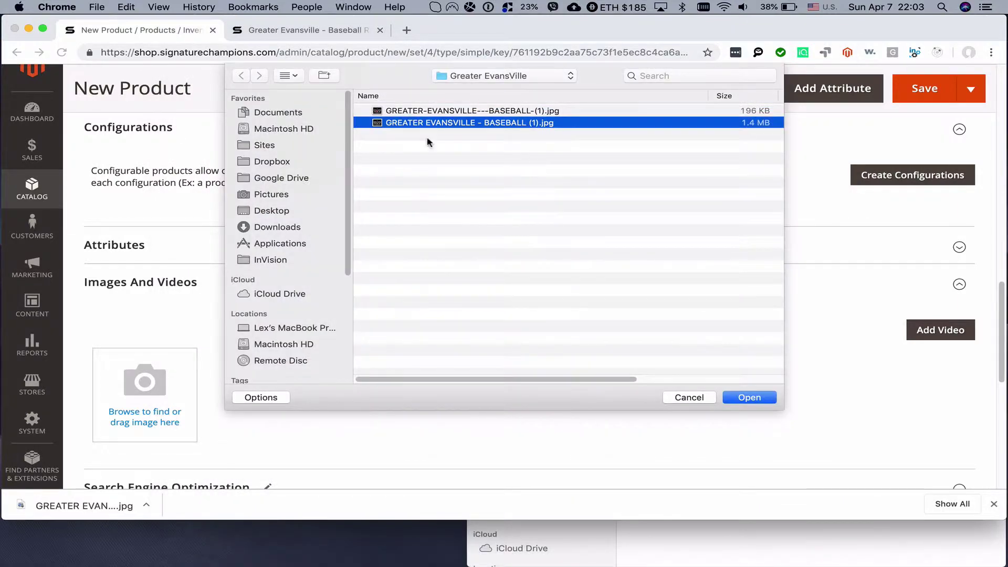
pyautogui.click(426, 133)
pyautogui.doubleClick(427, 124)
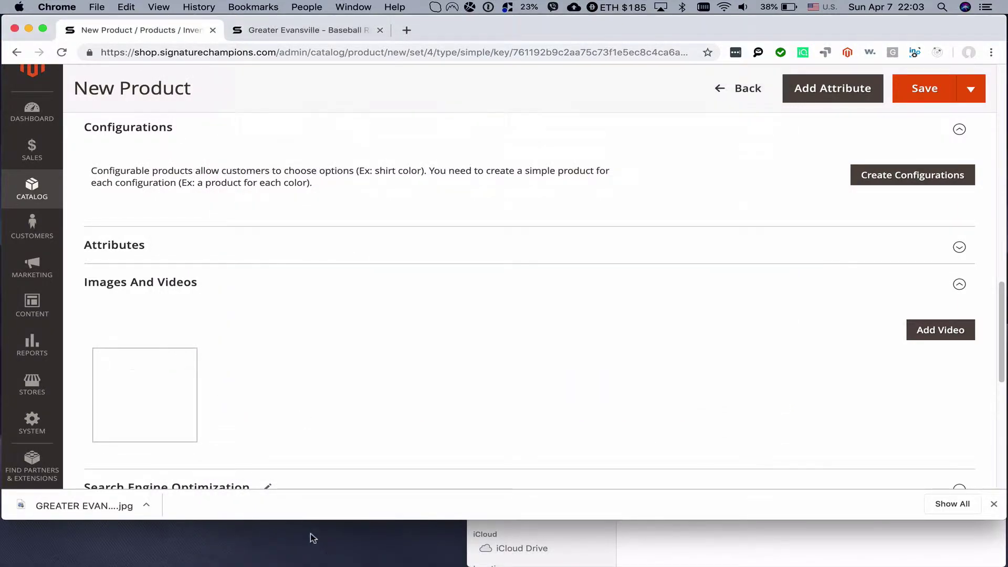
pyautogui.scroll(-3, 612, 362)
pyautogui.scroll(20, 604, 368)
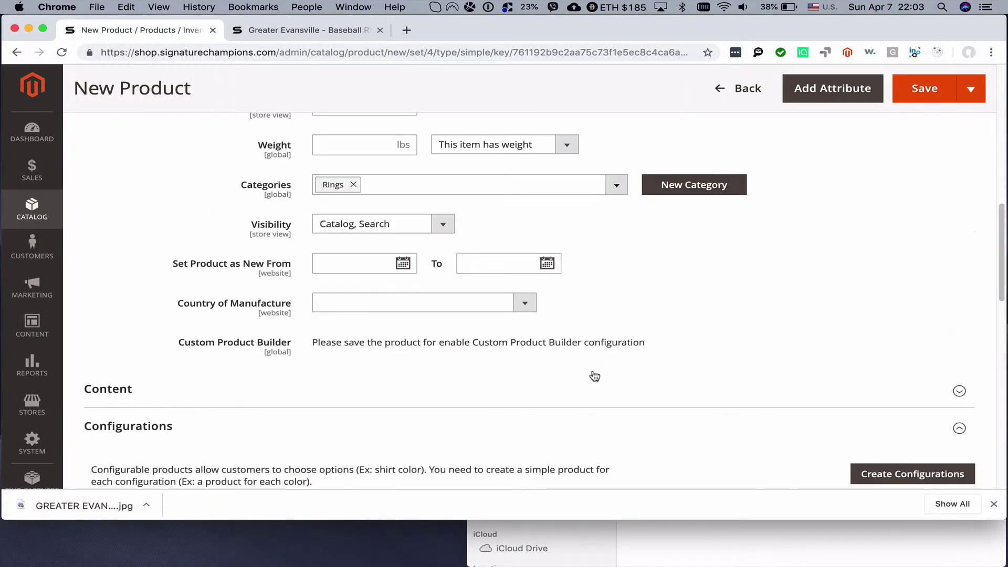
pyautogui.scroll(4, 765, 332)
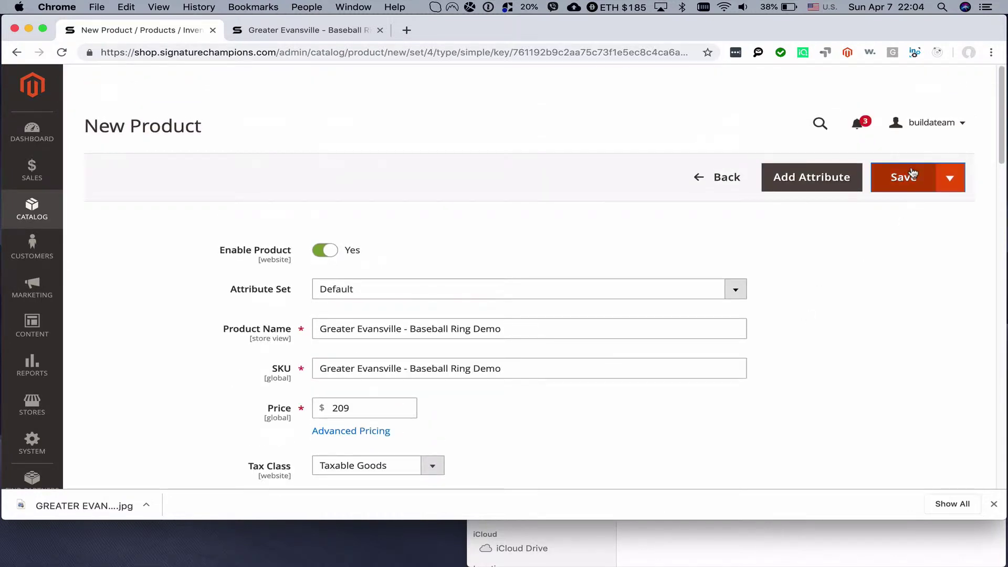
# - Save the Ring Demo product and launch its Custom Product Builder configuration
pyautogui.click(904, 179)
pyautogui.scroll(-7, 858, 270)
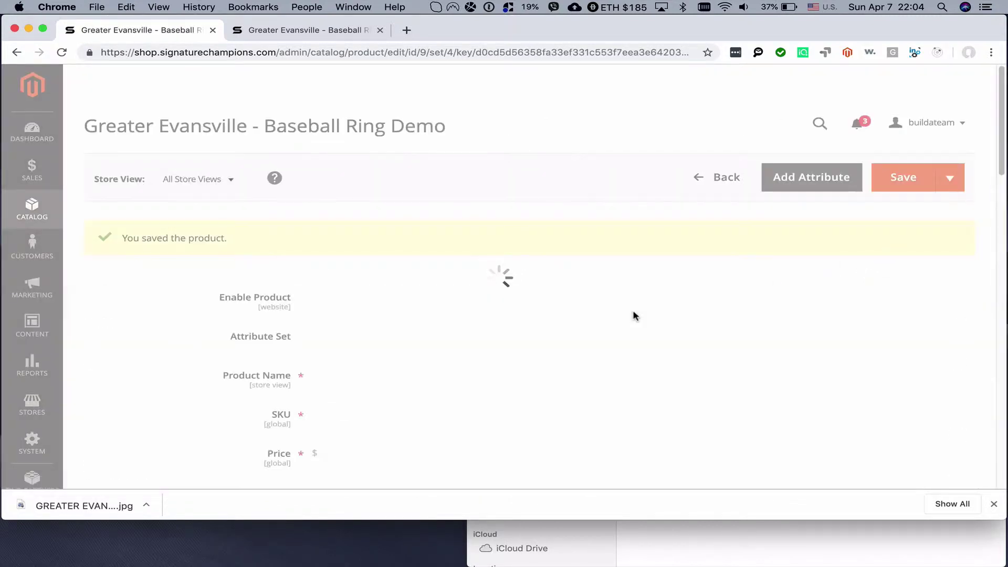
pyautogui.scroll(-10, 625, 336)
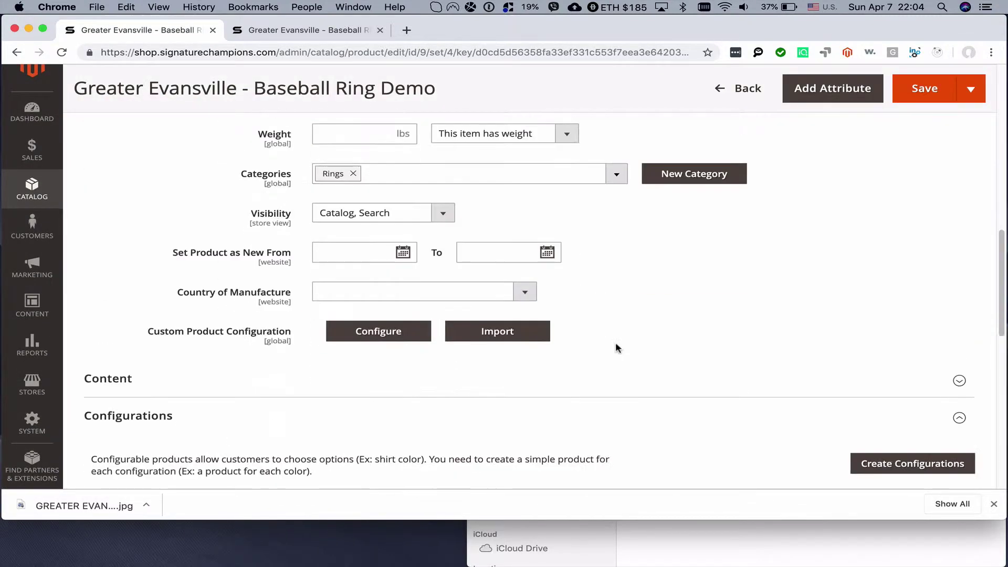
pyautogui.click(372, 338)
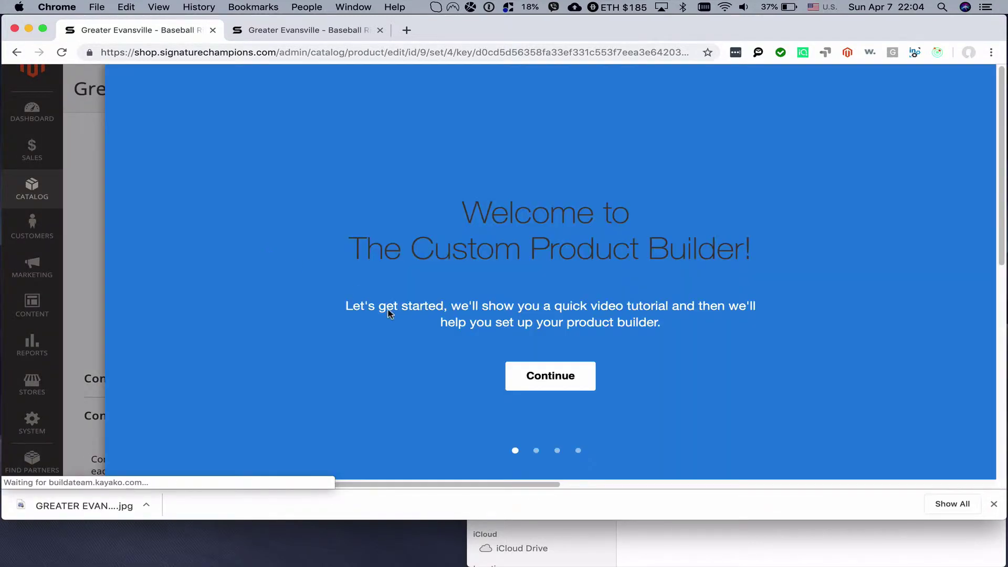
# - Skip the Custom Product Builder's welcome, video and base image introduction slides
pyautogui.click(551, 373)
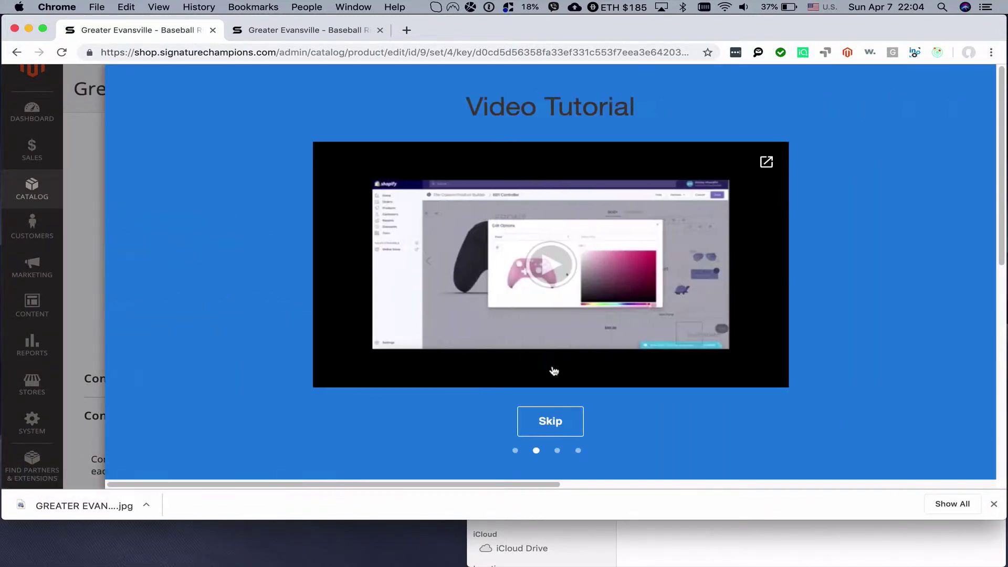
pyautogui.click(531, 417)
pyautogui.click(540, 400)
pyautogui.click(548, 292)
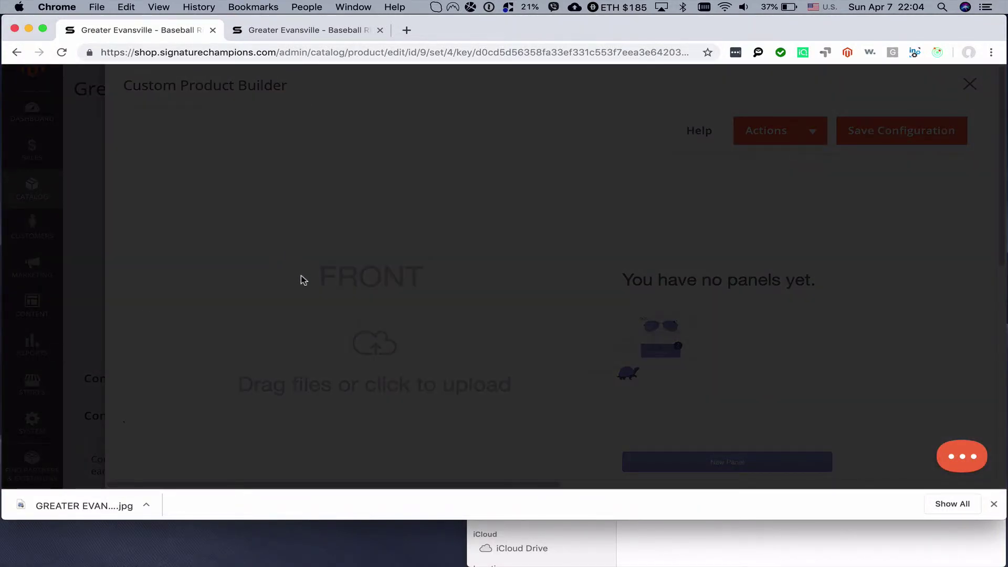
# - Upload GREATER-EVANSVILLE---BASEBALL-(1).jpg as the builder's front view image
pyautogui.scroll(-1, 451, 274)
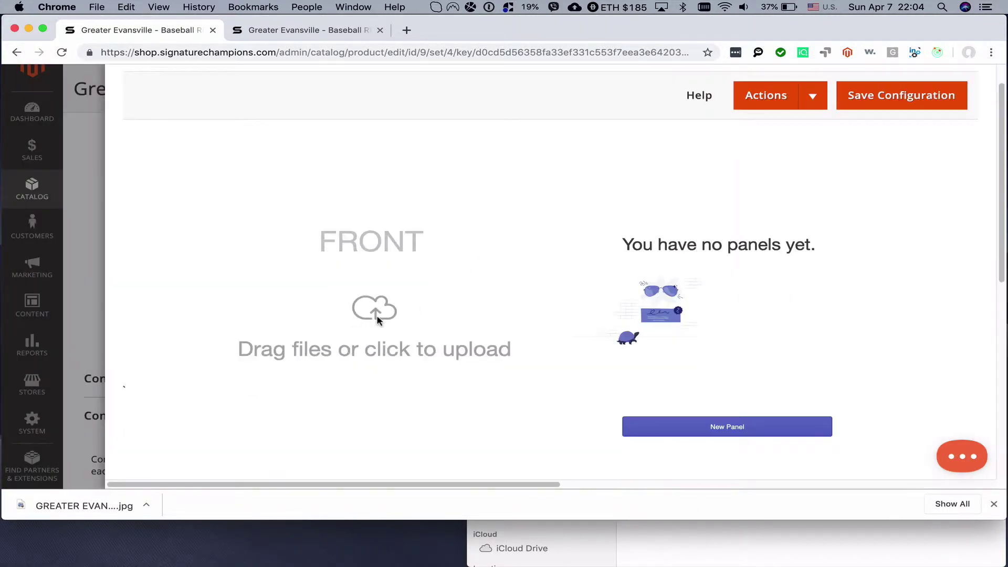
pyautogui.click(394, 218)
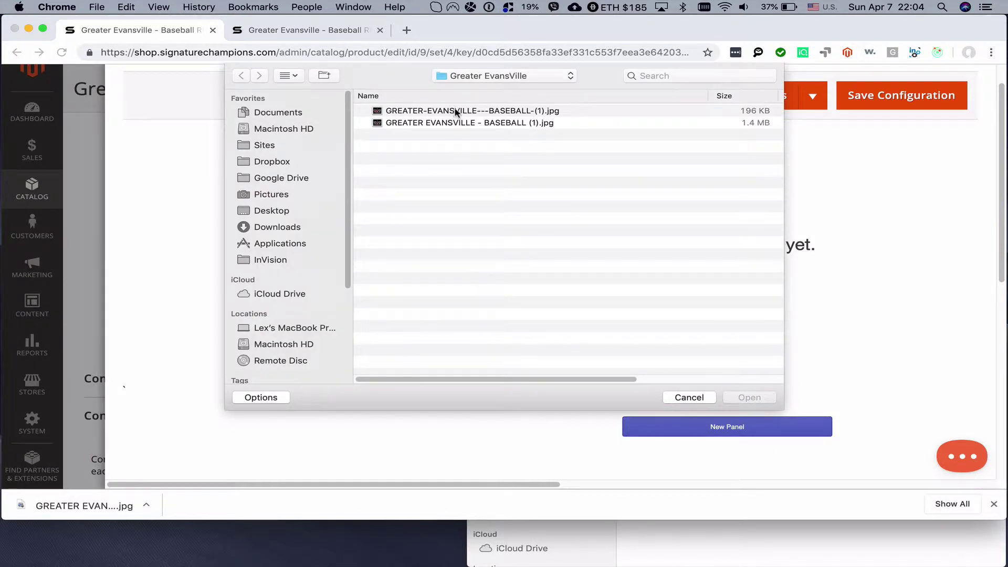
pyautogui.click(456, 111)
pyautogui.press('space')
pyautogui.press('space')
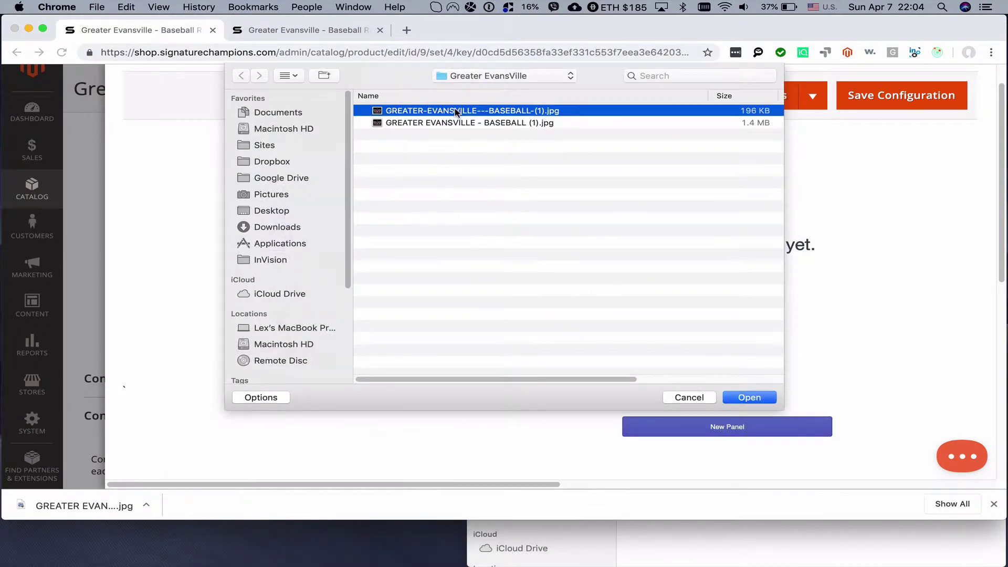
pyautogui.press('Return')
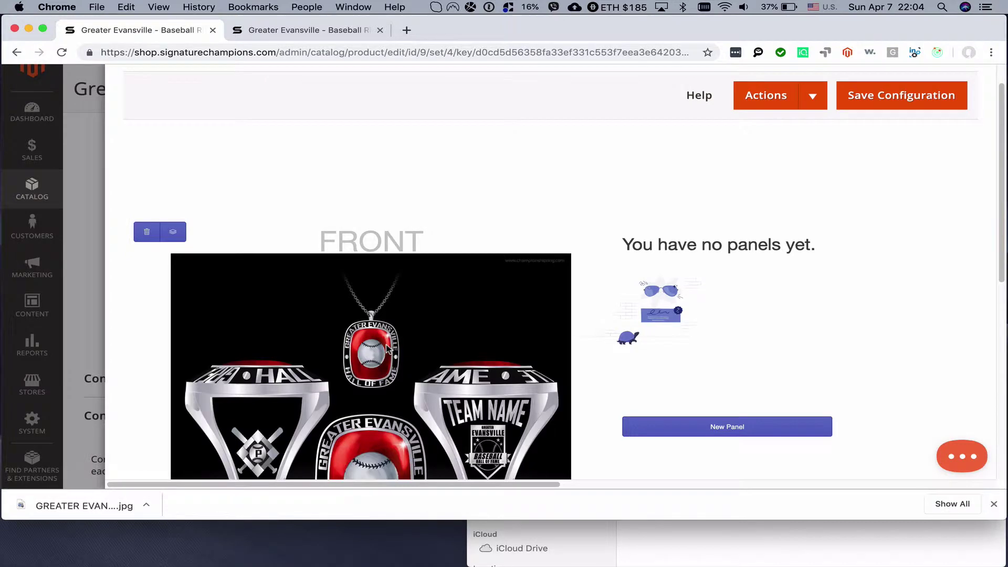
pyautogui.scroll(-1, 391, 353)
pyautogui.scroll(-7, 405, 388)
pyautogui.scroll(1, 471, 349)
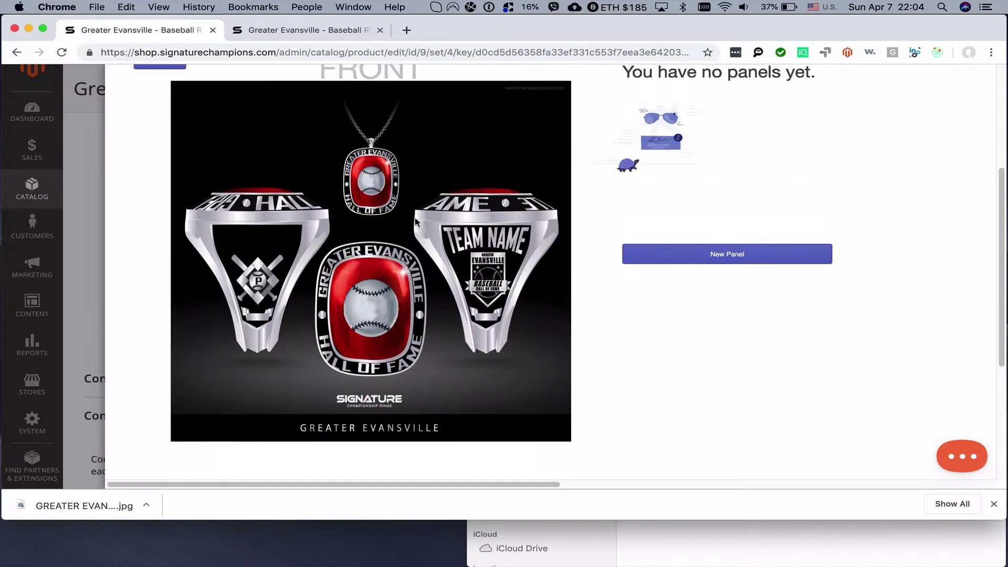
pyautogui.scroll(8, 750, 391)
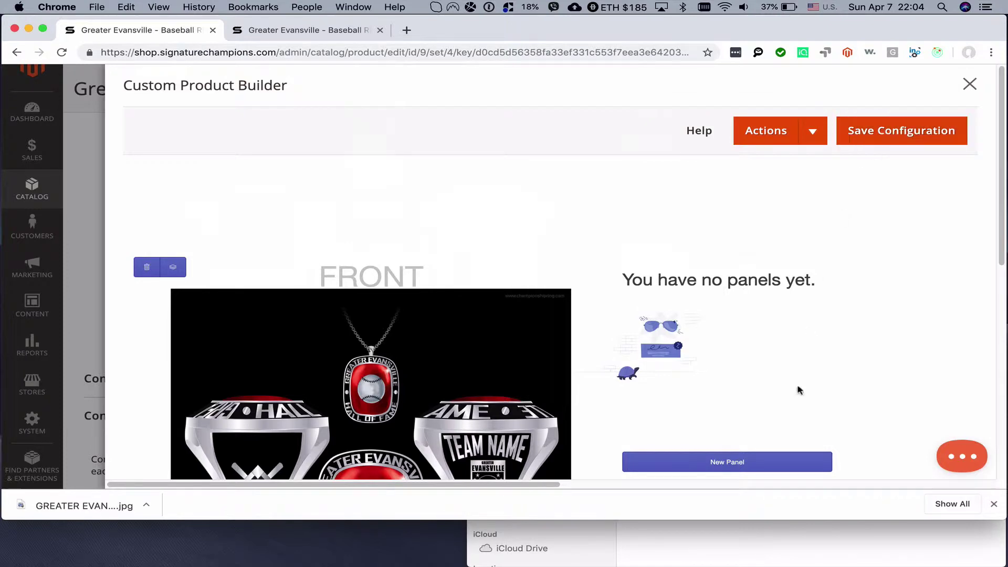
# - Create and save a new builder panel titled 'Personalize Your Ring'
pyautogui.click(766, 462)
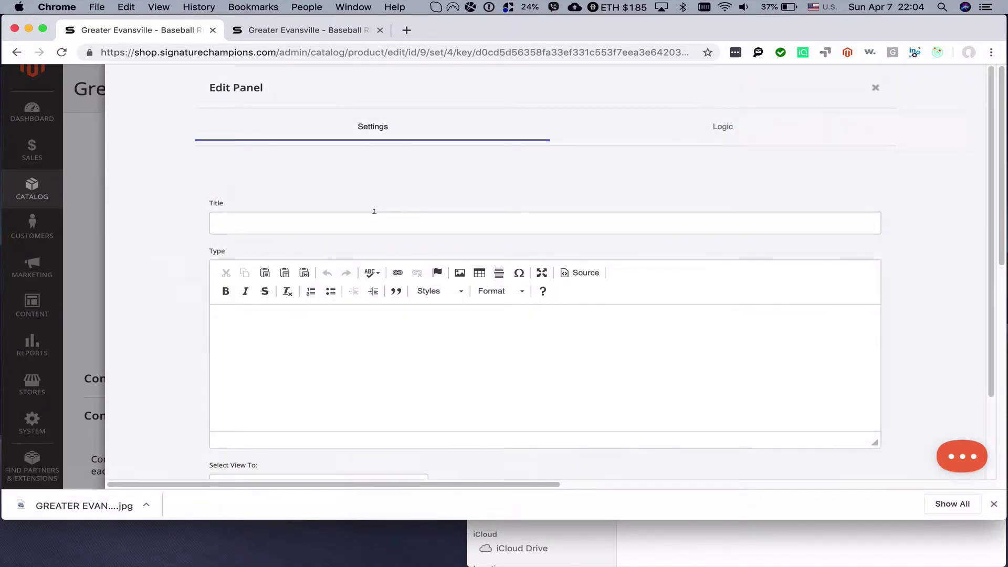
pyautogui.click(375, 225)
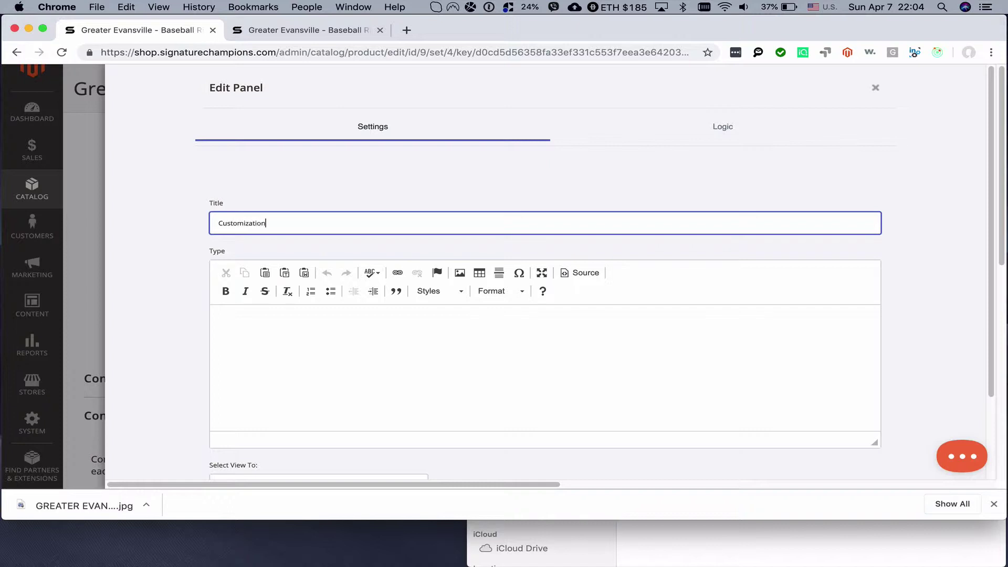
pyautogui.press('super+a')
pyautogui.write('P')
pyautogui.rightClick(375, 231)
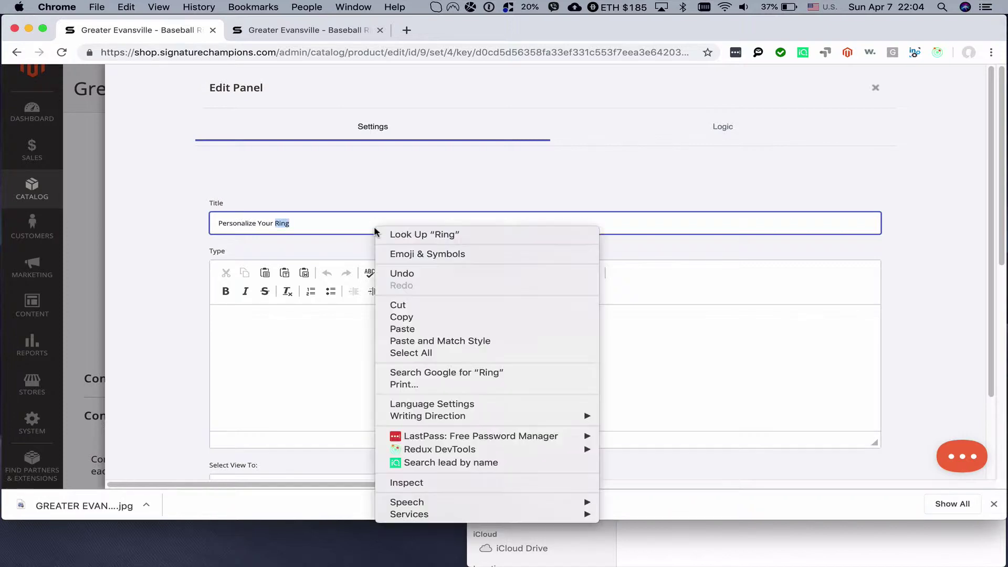
pyautogui.click(322, 389)
pyautogui.scroll(-2, 304, 399)
pyautogui.click(275, 397)
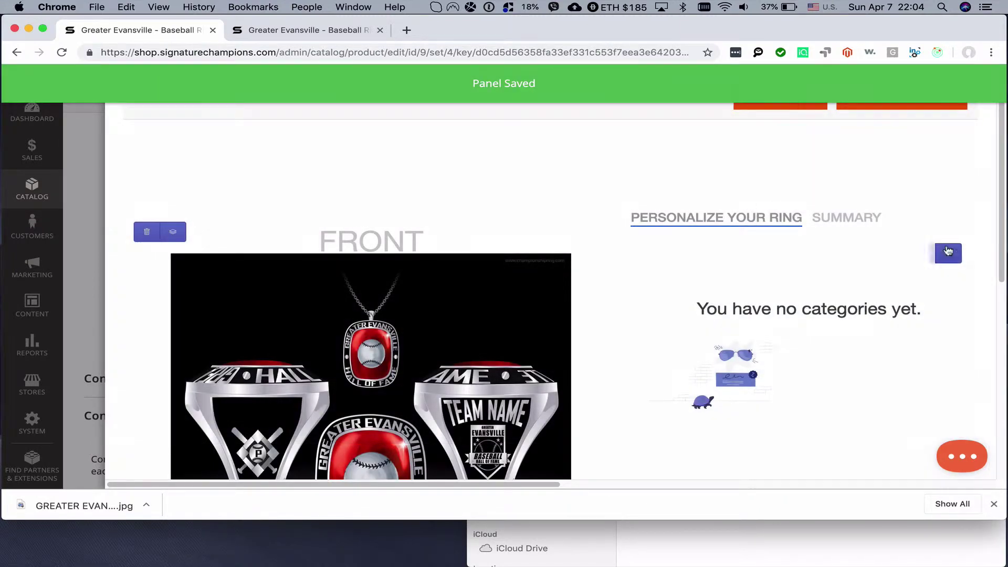
pyautogui.click(955, 253)
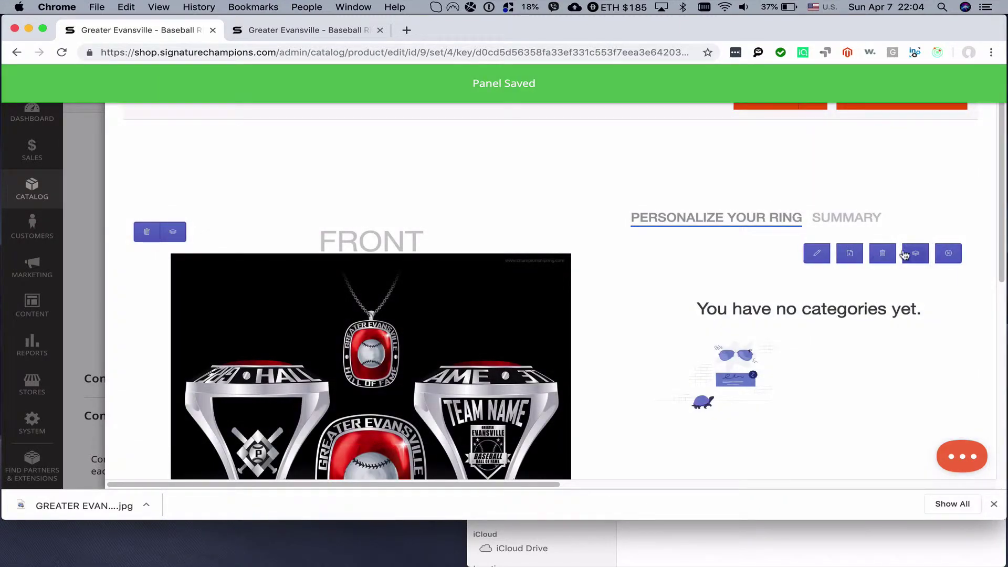
# - Add a 'Name On Ring' category of type Text Monogram Field to the panel
pyautogui.click(850, 254)
pyautogui.click(341, 221)
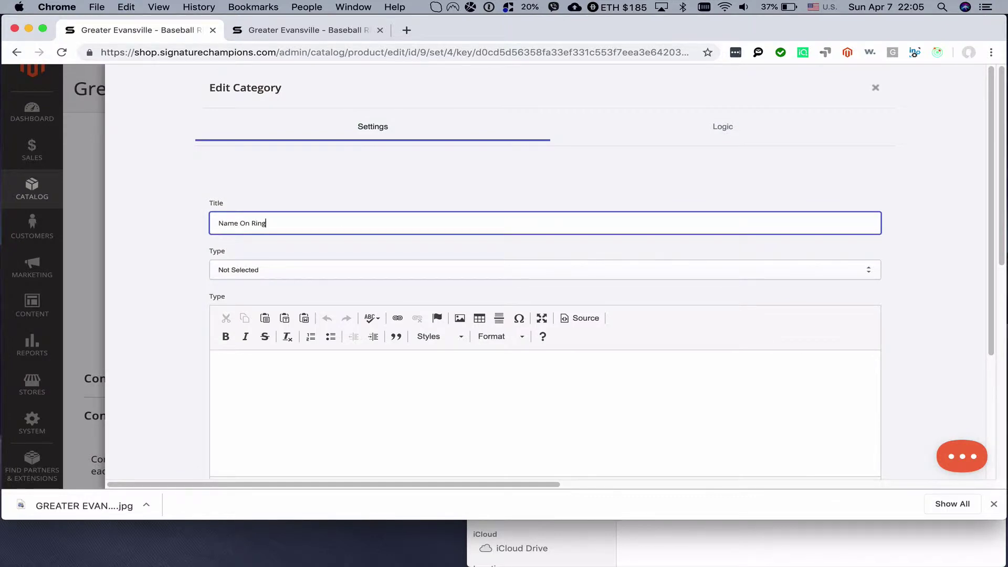
pyautogui.scroll(-3, 328, 274)
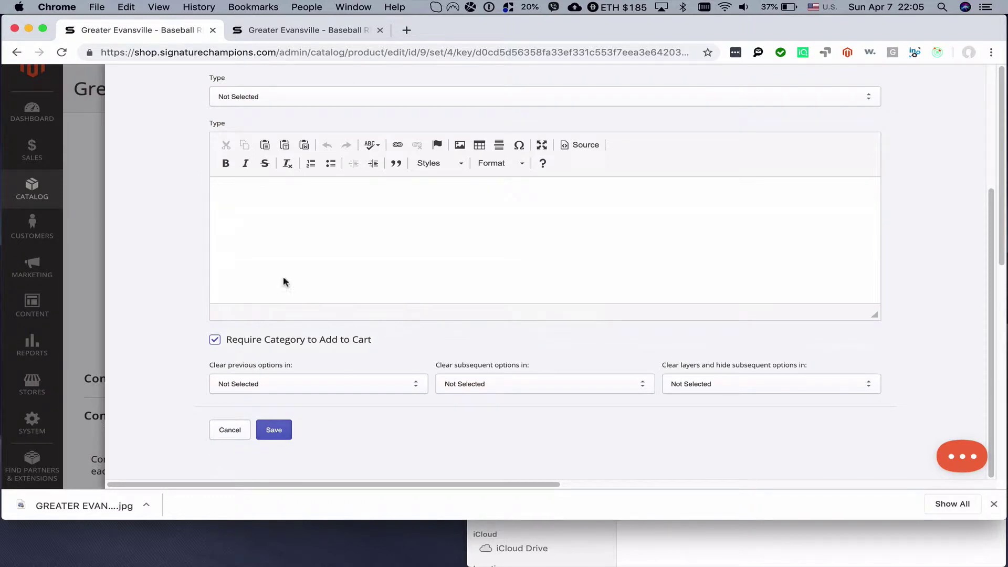
pyautogui.click(227, 99)
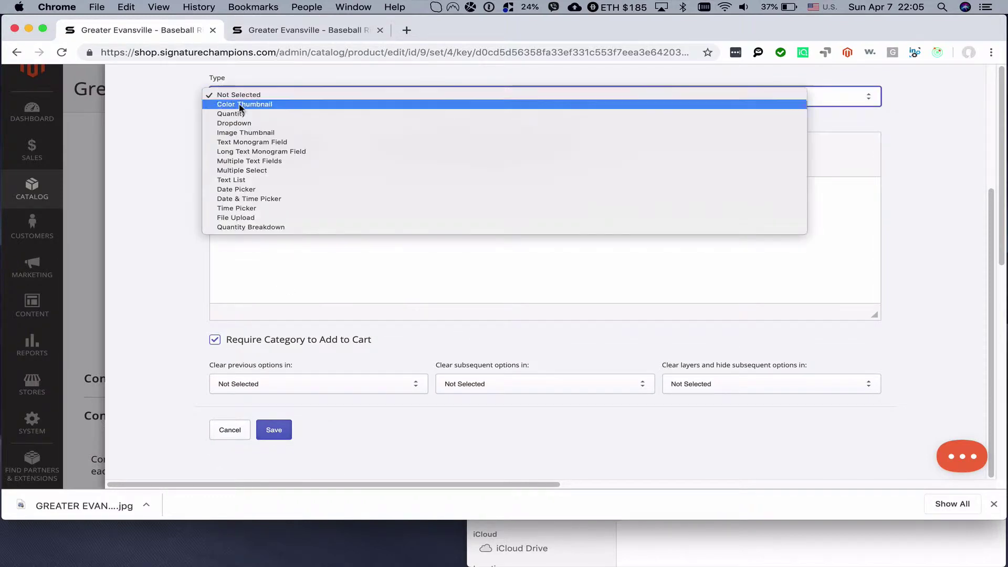
pyautogui.click(251, 142)
pyautogui.click(272, 431)
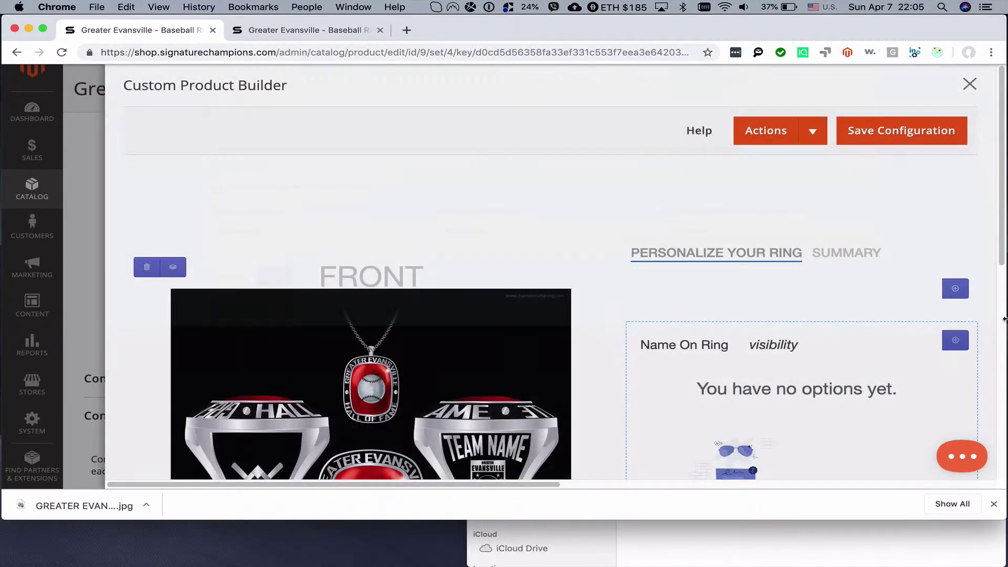
pyautogui.scroll(-3, 675, 333)
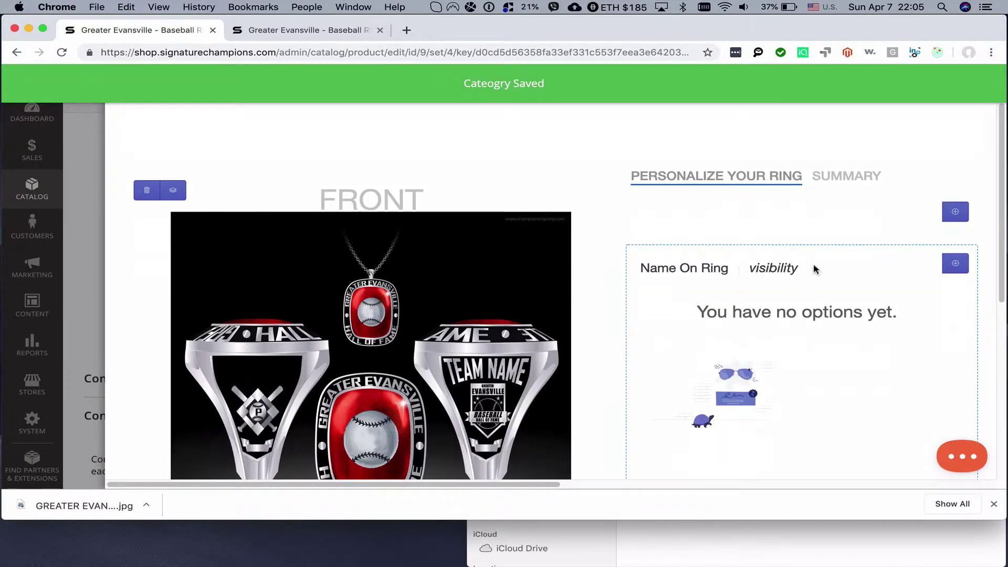
# - Start a new Name On Ring option labelled 'Last Name' with max input length 15
pyautogui.click(955, 263)
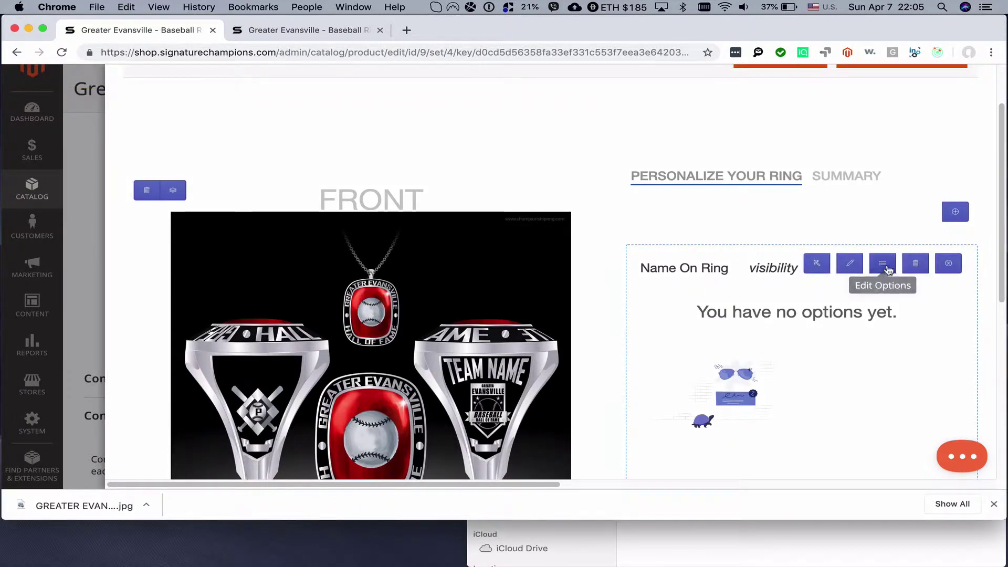
pyautogui.click(887, 270)
pyautogui.click(457, 175)
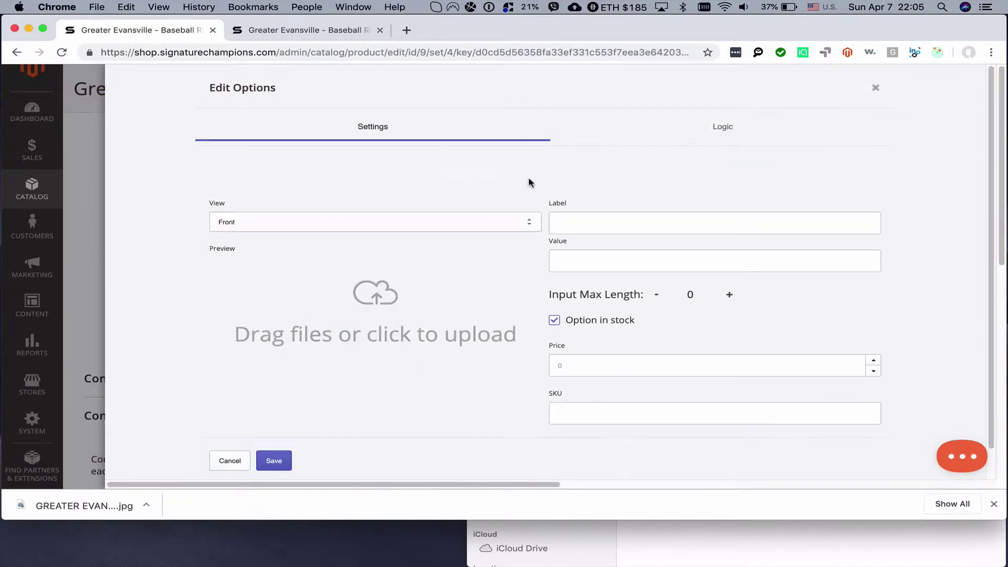
pyautogui.click(586, 224)
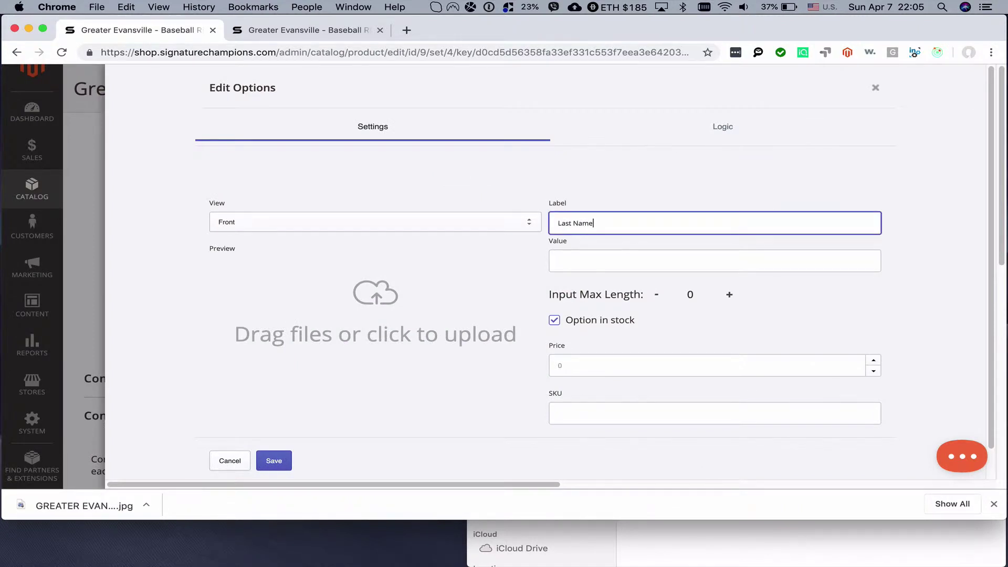
pyautogui.doubleClick(691, 294)
pyautogui.write('15')
# - Price the Last Name option at 209, save it, and close the options list
pyautogui.click(638, 359)
pyautogui.write('09')
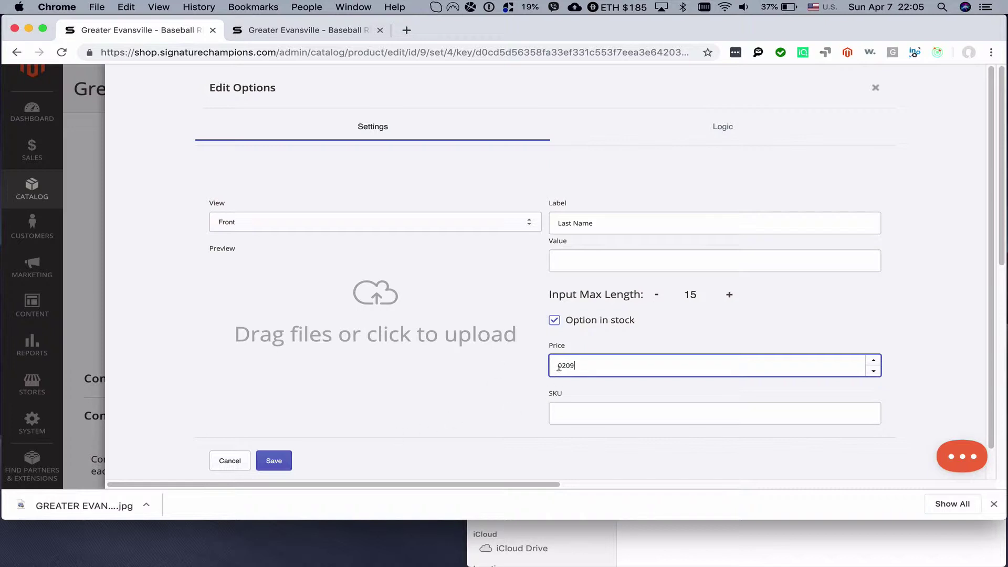
pyautogui.click(490, 417)
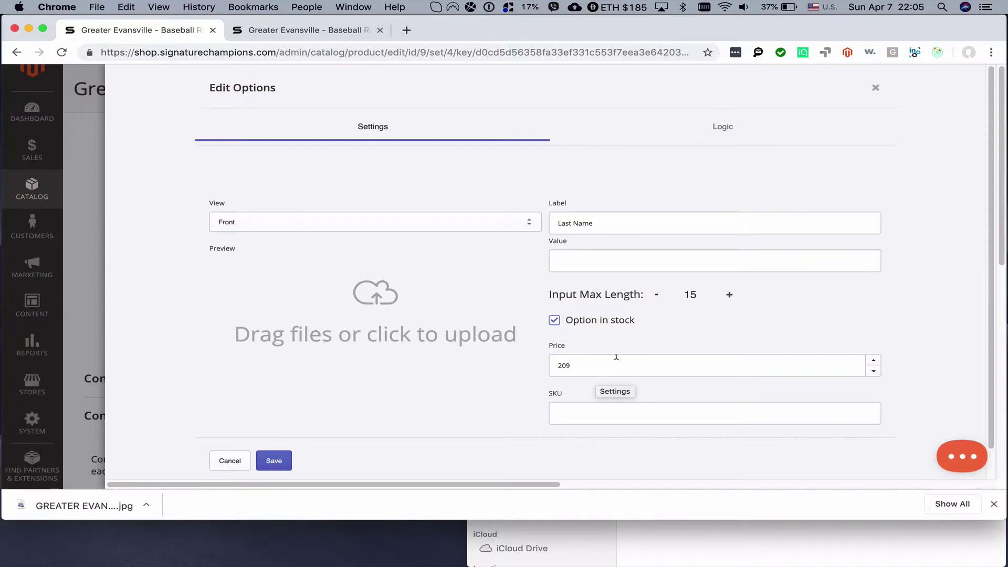
pyautogui.doubleClick(567, 364)
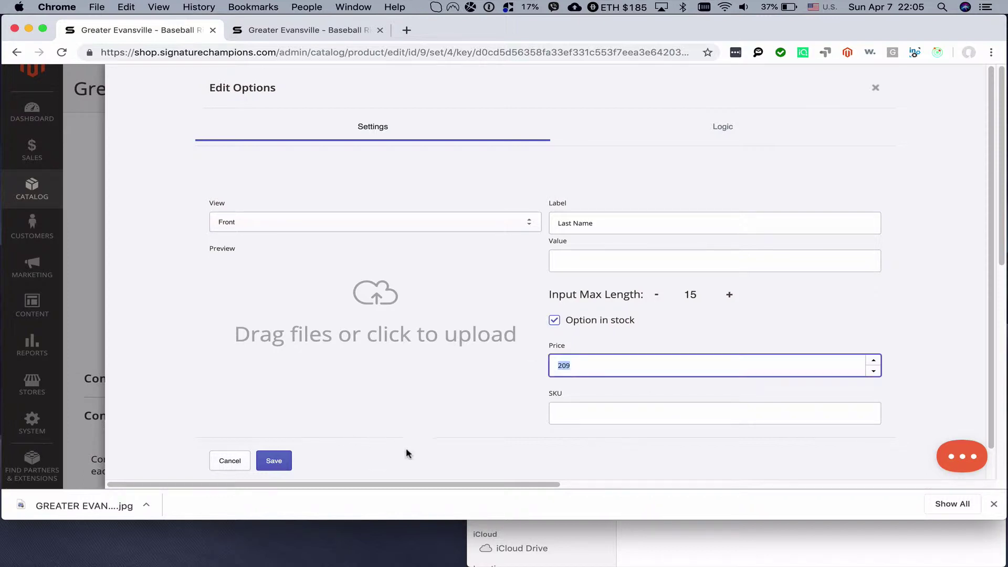
pyautogui.click(274, 462)
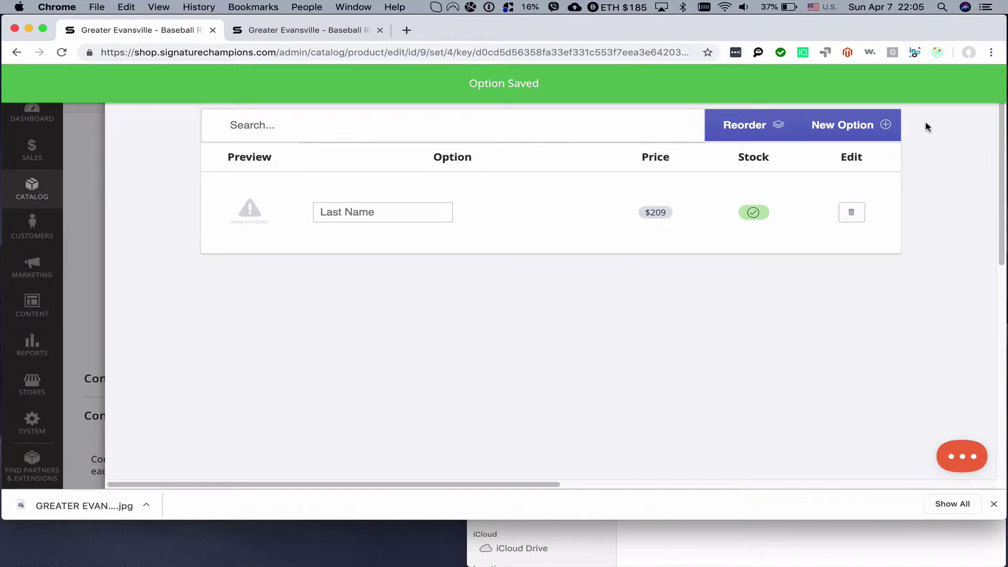
pyautogui.click(898, 86)
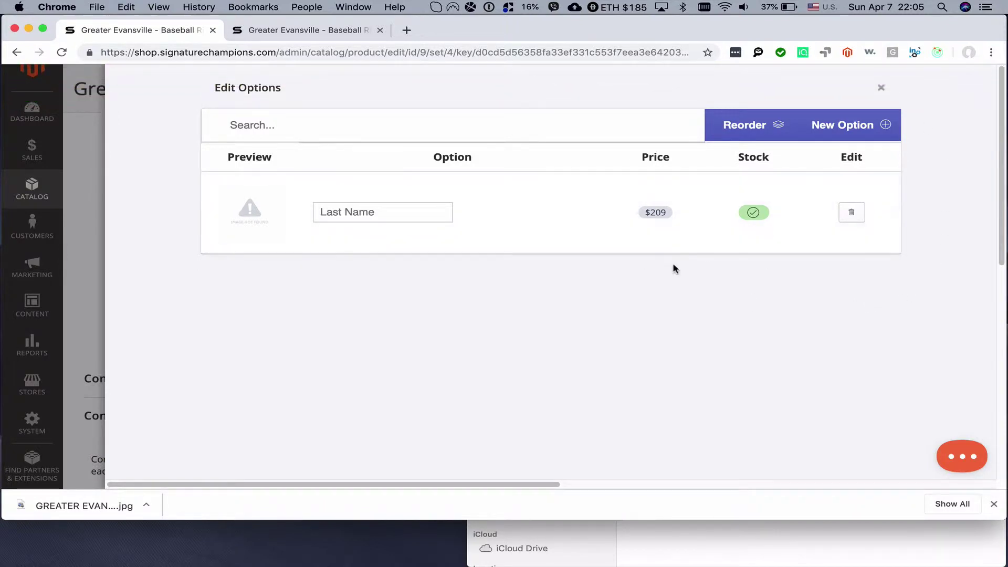
pyautogui.click(881, 88)
pyautogui.scroll(-1, 725, 373)
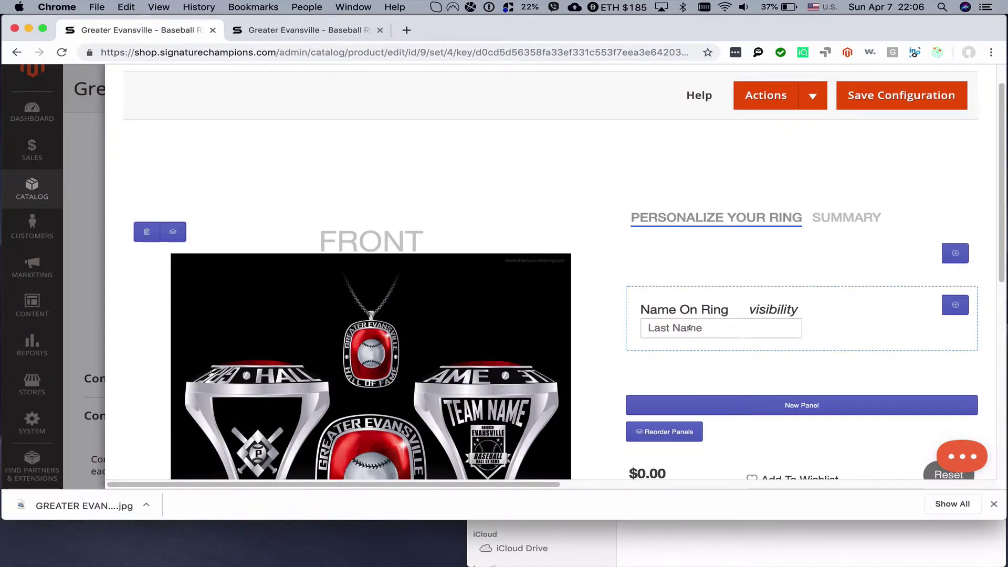
pyautogui.scroll(-1, 786, 336)
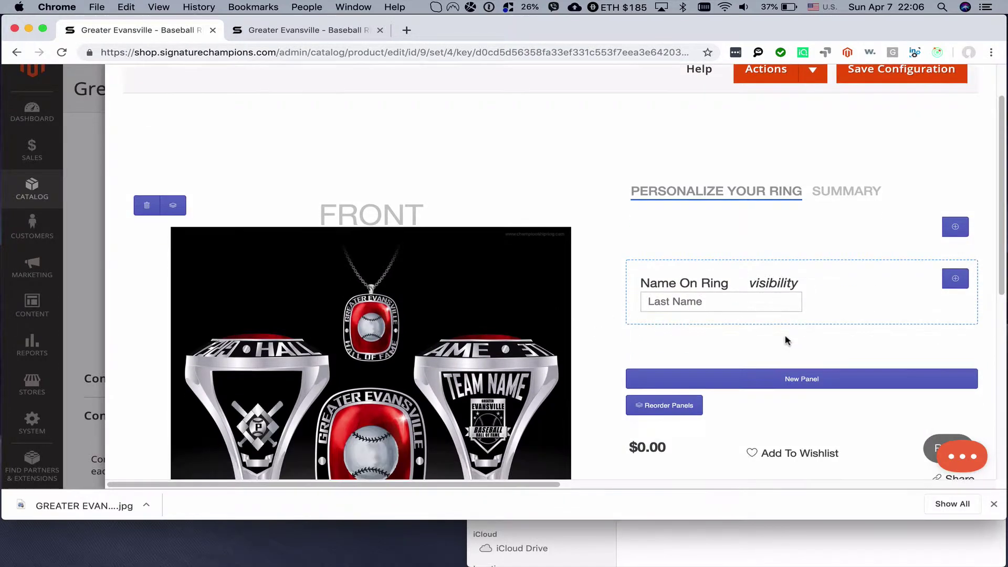
pyautogui.scroll(2, 786, 336)
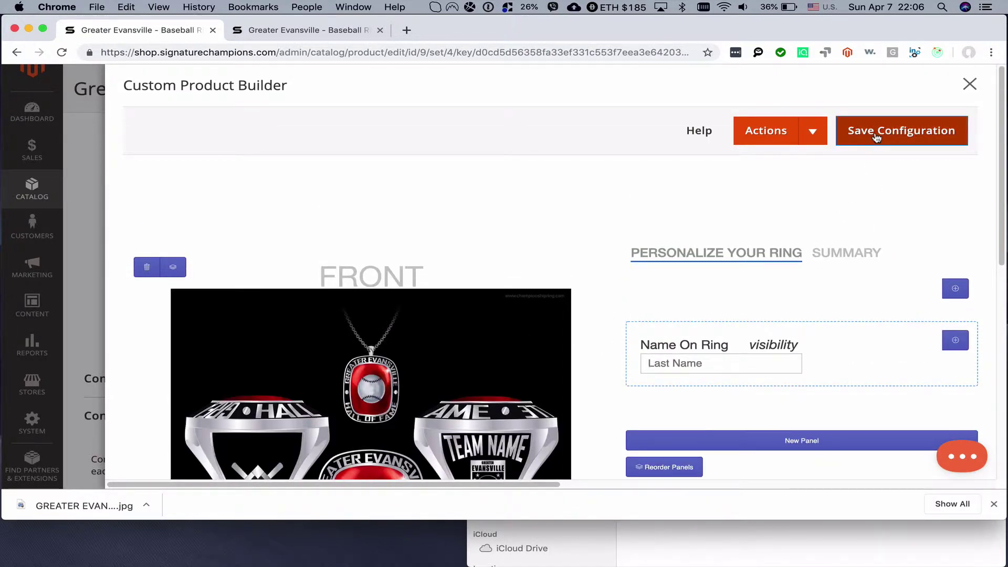
pyautogui.moveTo(949, 288)
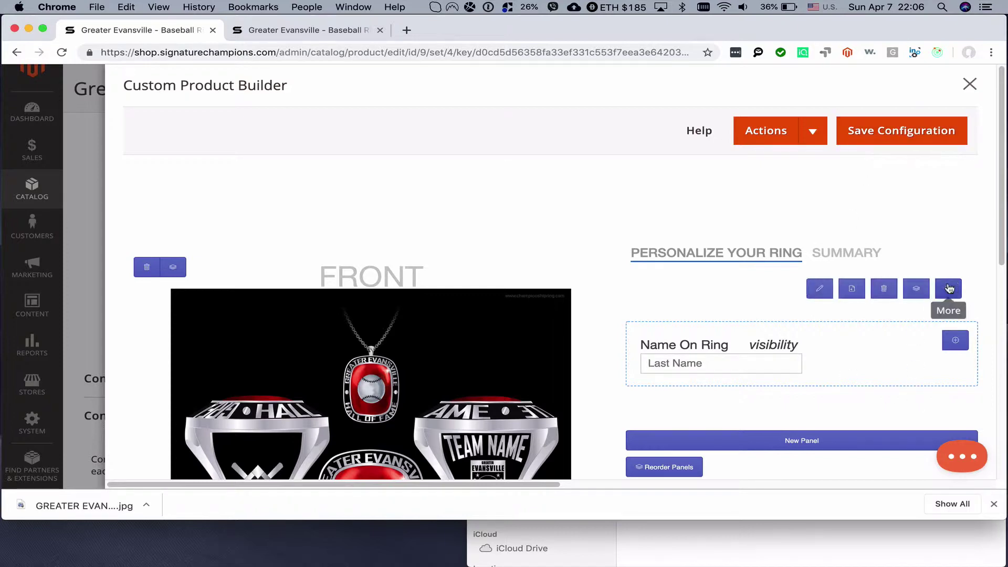
# - Add a 'Jersey #' category of type Text Monogram Field below Name On Ring
pyautogui.click(850, 289)
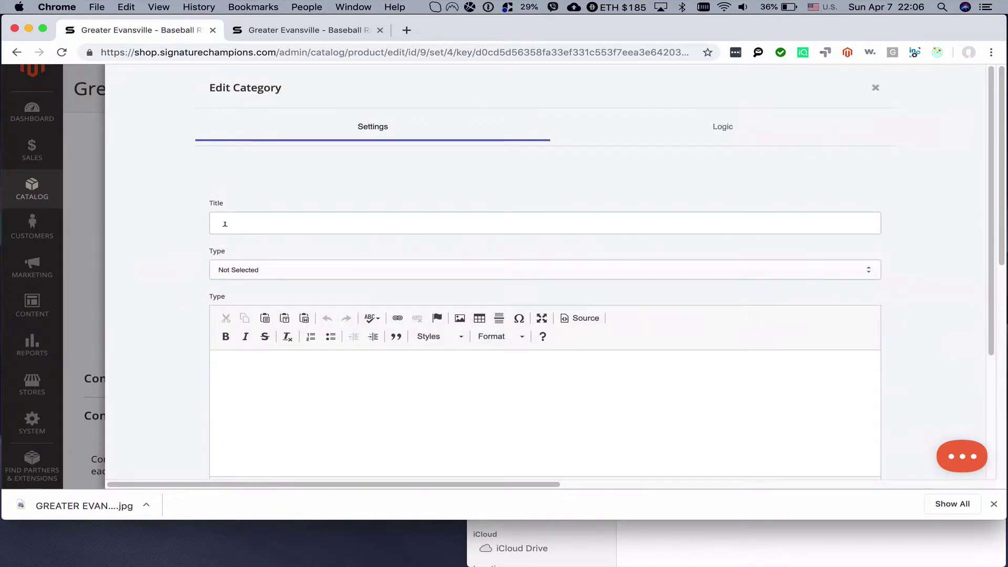
pyautogui.click(243, 221)
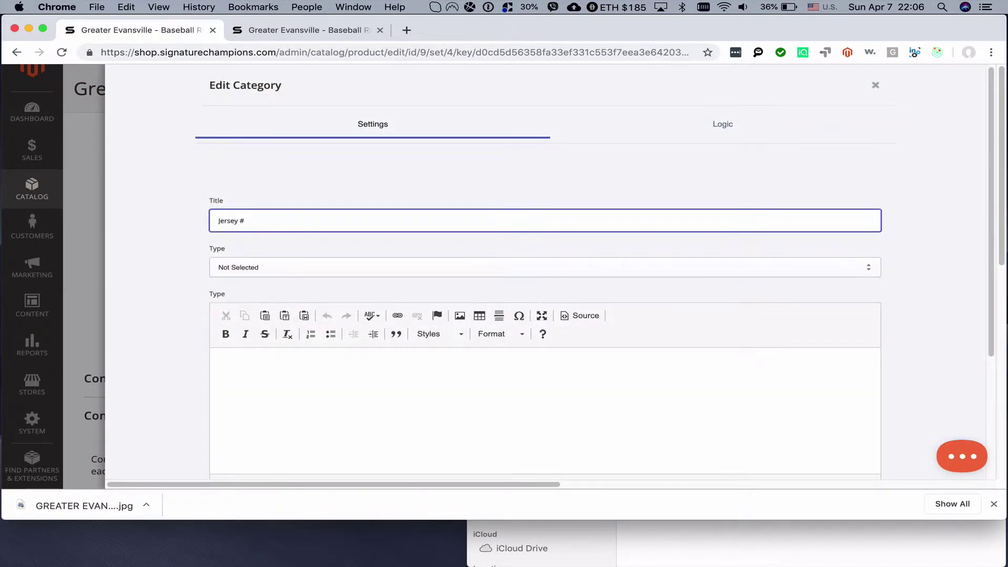
pyautogui.click(230, 269)
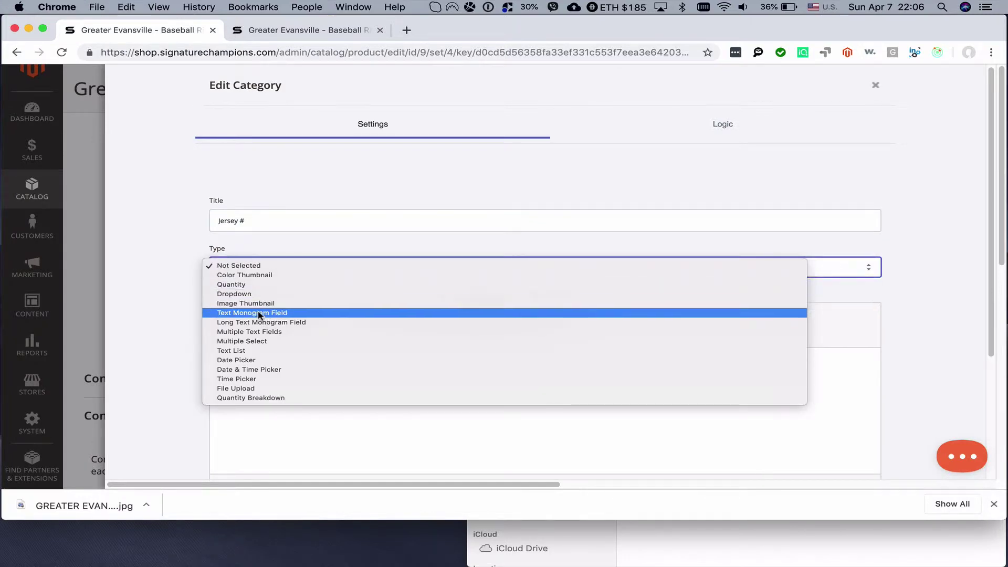
pyautogui.click(395, 363)
pyautogui.scroll(-5, 395, 363)
pyautogui.click(276, 430)
pyautogui.scroll(-3, 682, 368)
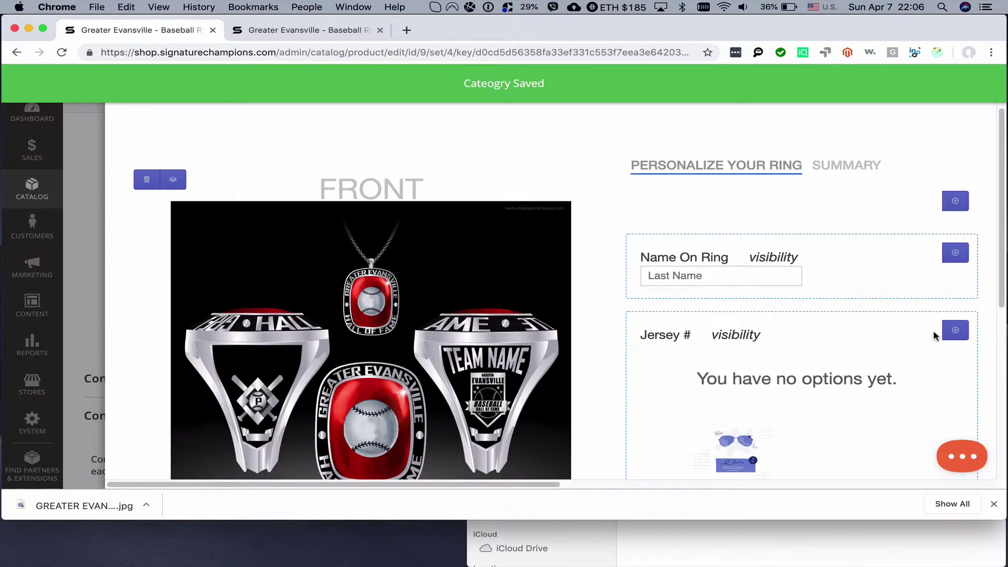
# - Add a Jersey # text option to the Jersey # panel with input max length 2 and save it
pyautogui.click(948, 330)
pyautogui.click(883, 331)
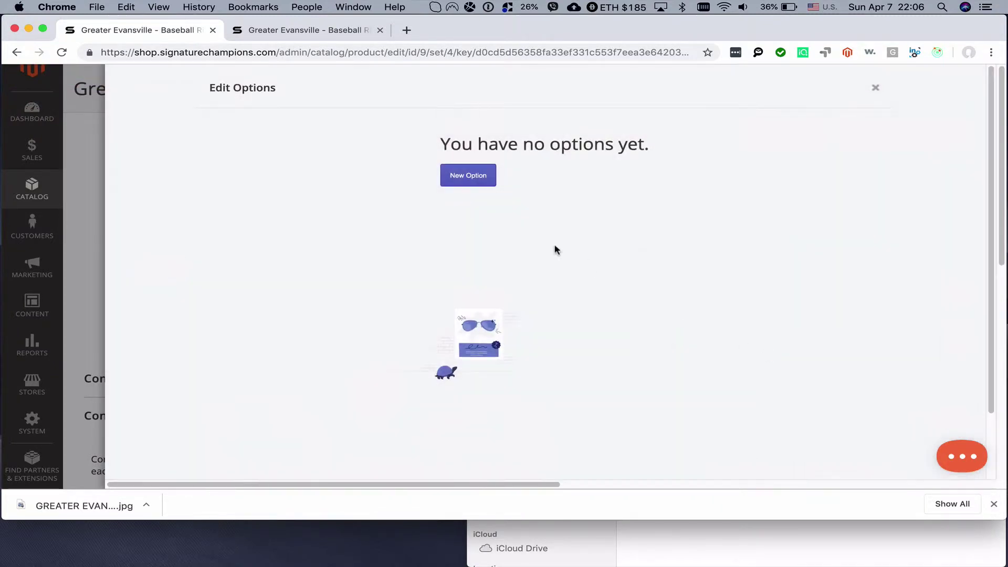
pyautogui.click(478, 173)
pyautogui.click(611, 223)
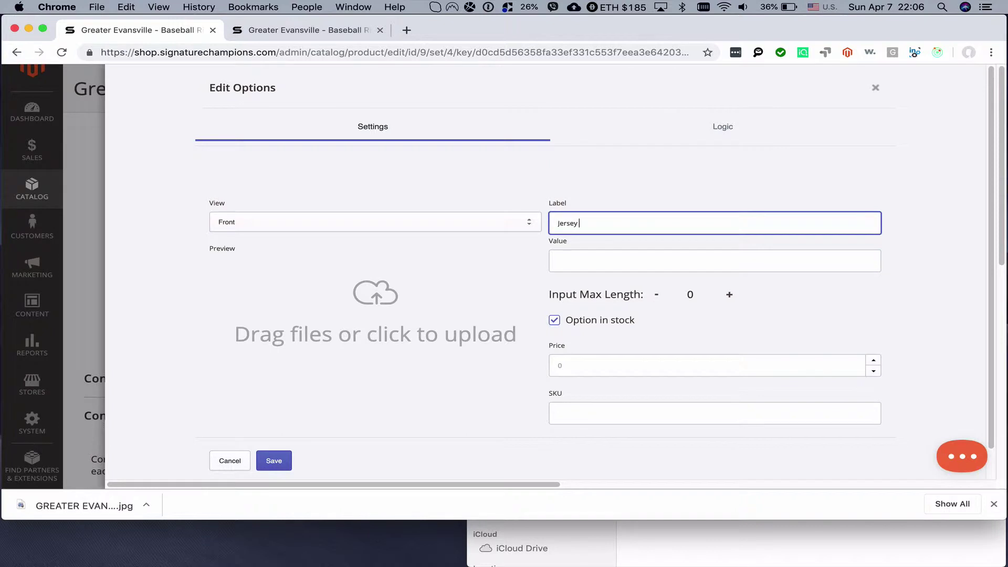
pyautogui.click(689, 294)
pyautogui.write('2')
pyautogui.scroll(-1, 578, 357)
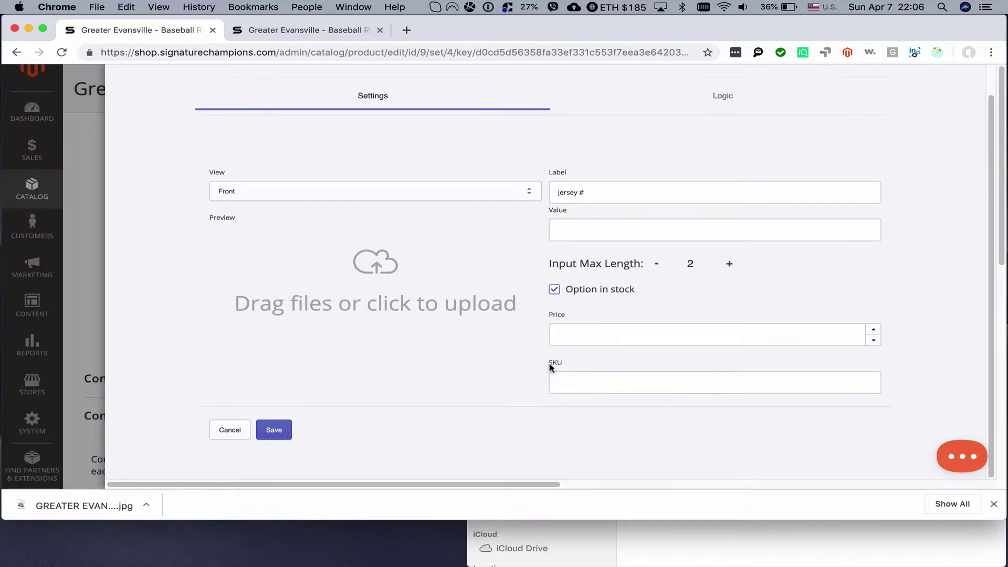
pyautogui.click(271, 432)
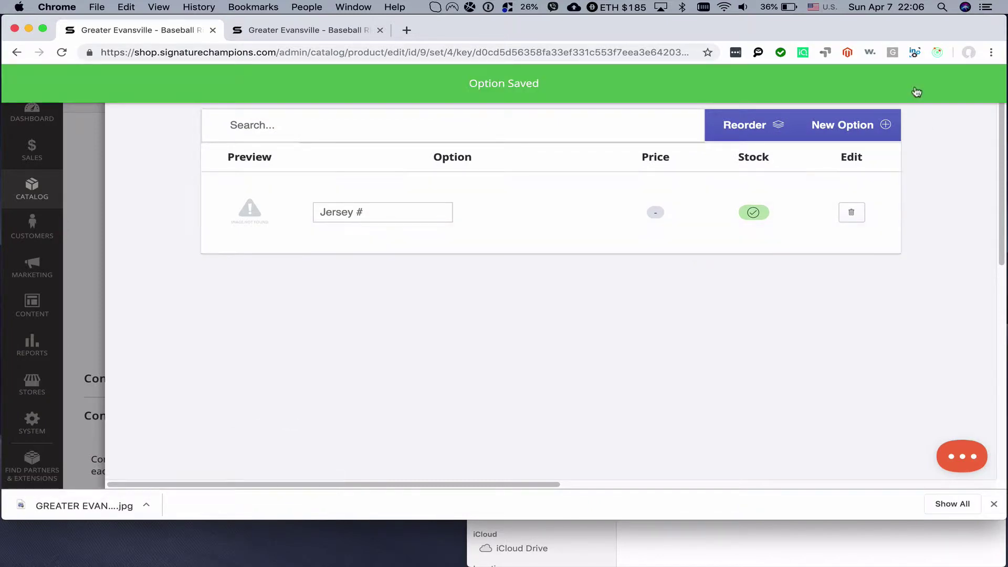
pyautogui.click(881, 91)
pyautogui.scroll(-5, 828, 319)
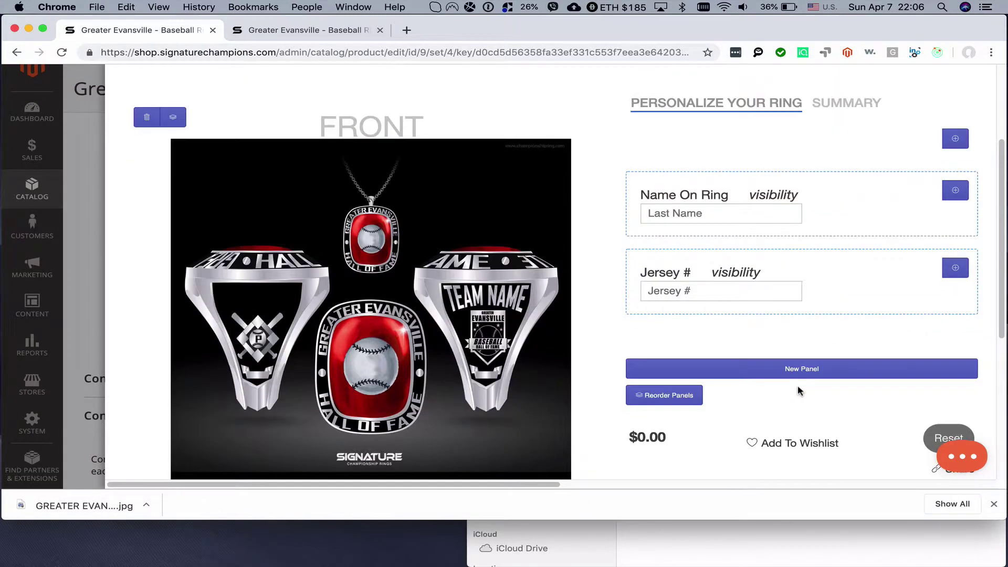
pyautogui.scroll(1, 799, 389)
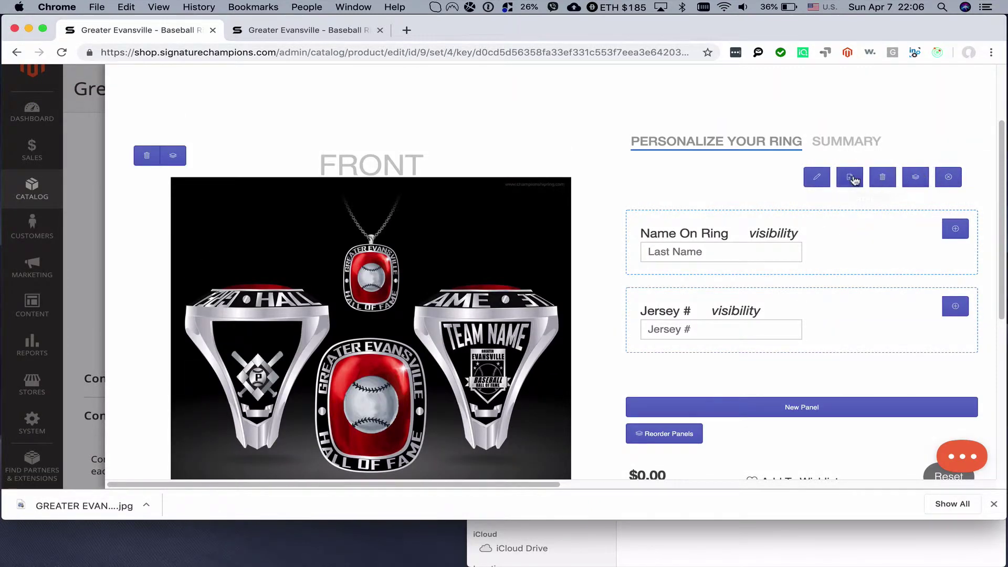
# - Create a category titled Year with type Text Monogram Field and save it
pyautogui.click(843, 175)
pyautogui.click(337, 214)
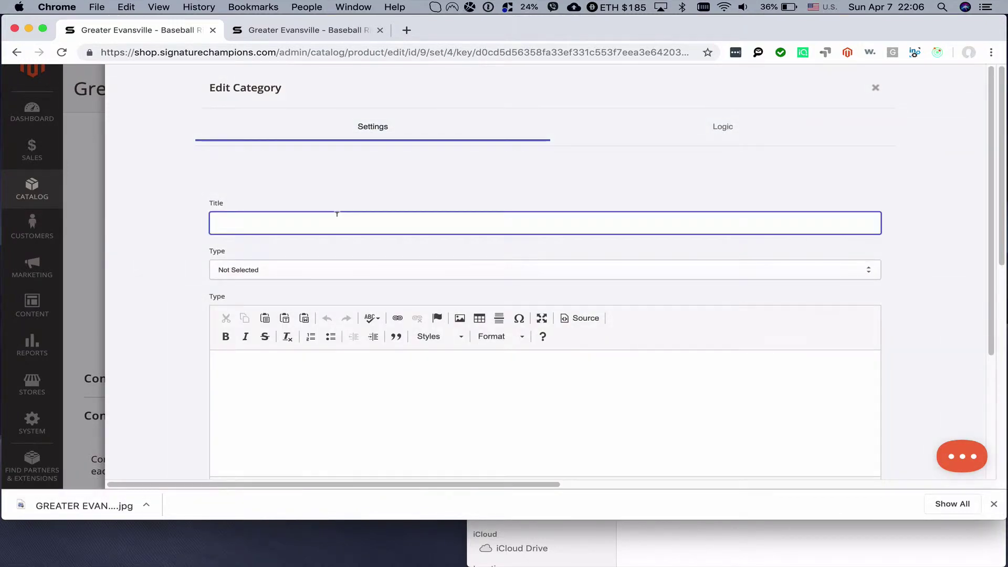
pyautogui.click(310, 279)
pyautogui.click(309, 318)
pyautogui.scroll(-3, 348, 344)
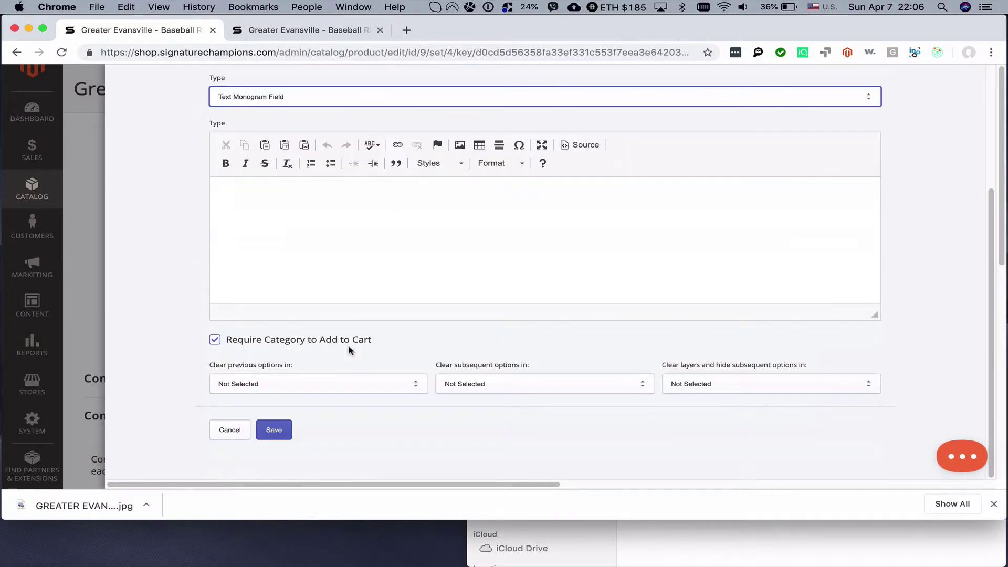
pyautogui.click(274, 429)
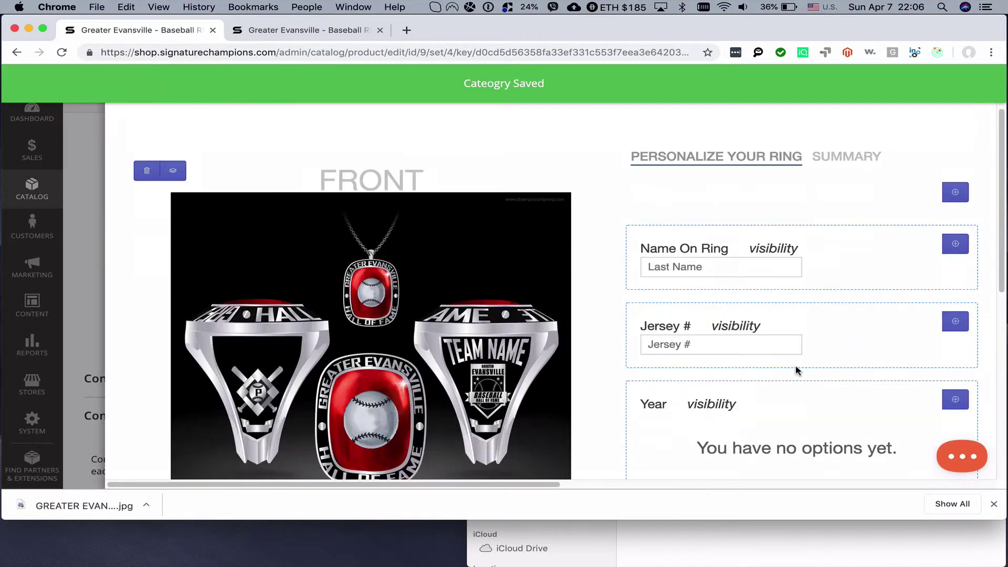
# - Add a Year option to the Year panel with input max length 4 and save it
pyautogui.moveTo(955, 400)
pyautogui.click(884, 403)
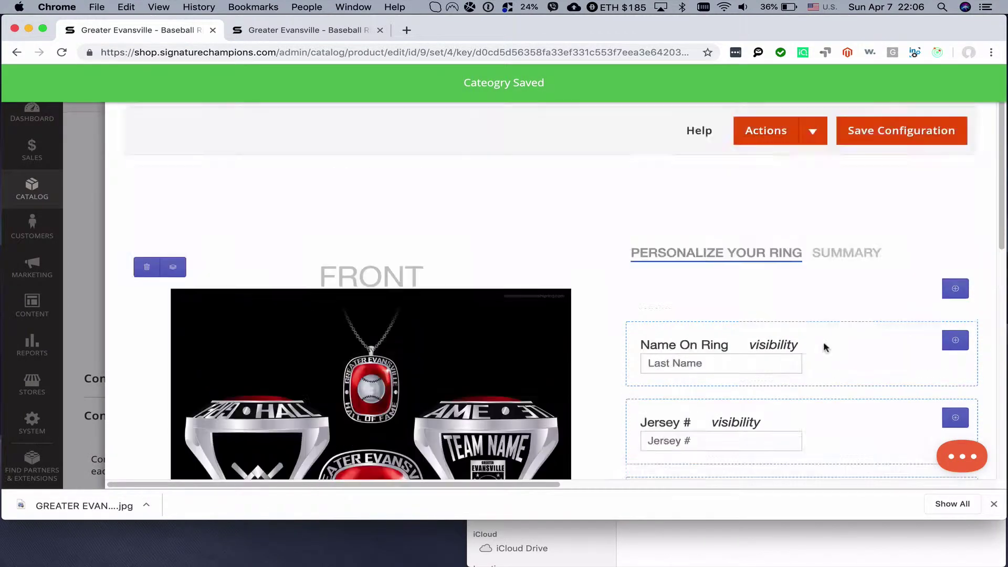
pyautogui.click(484, 179)
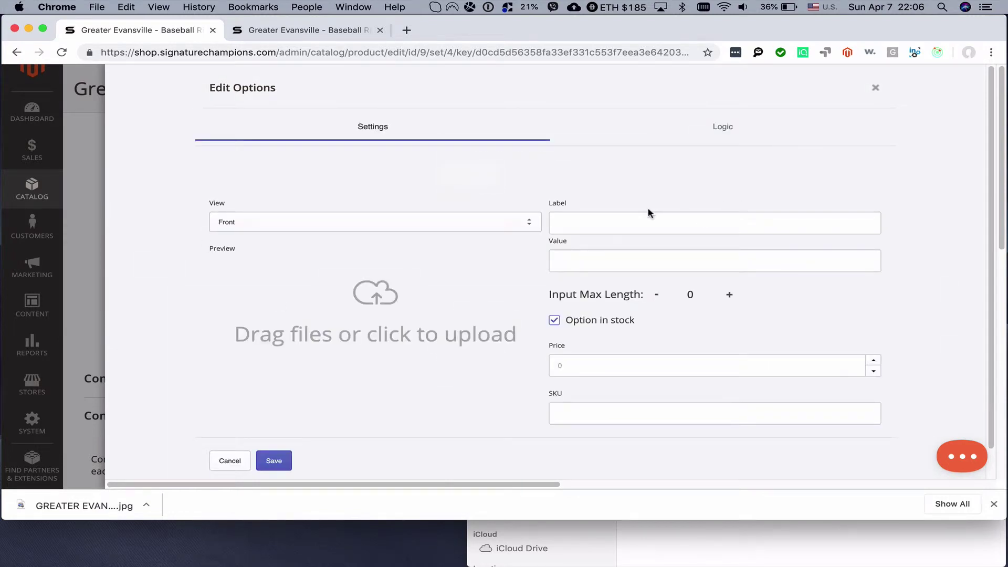
pyautogui.click(629, 217)
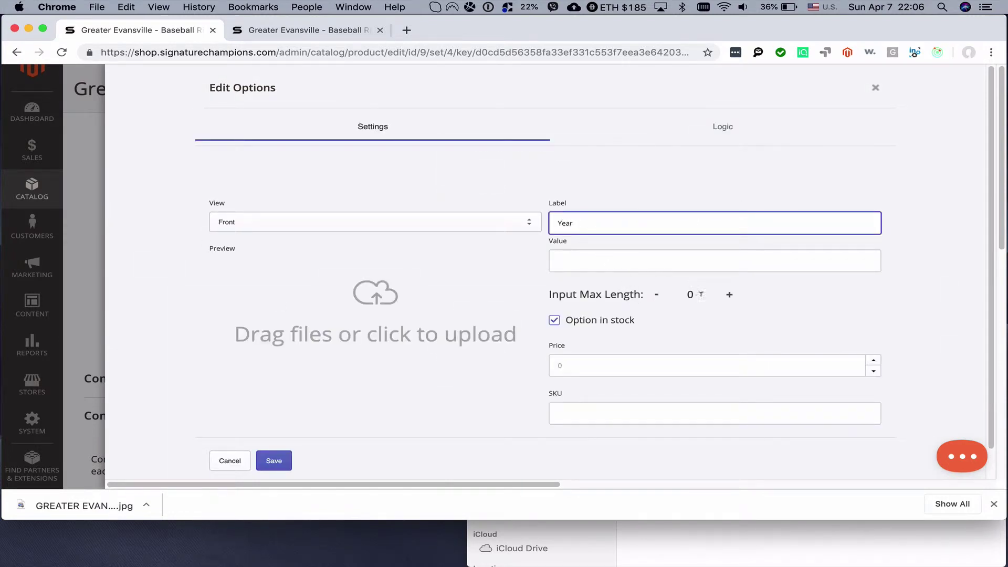
pyautogui.doubleClick(679, 292)
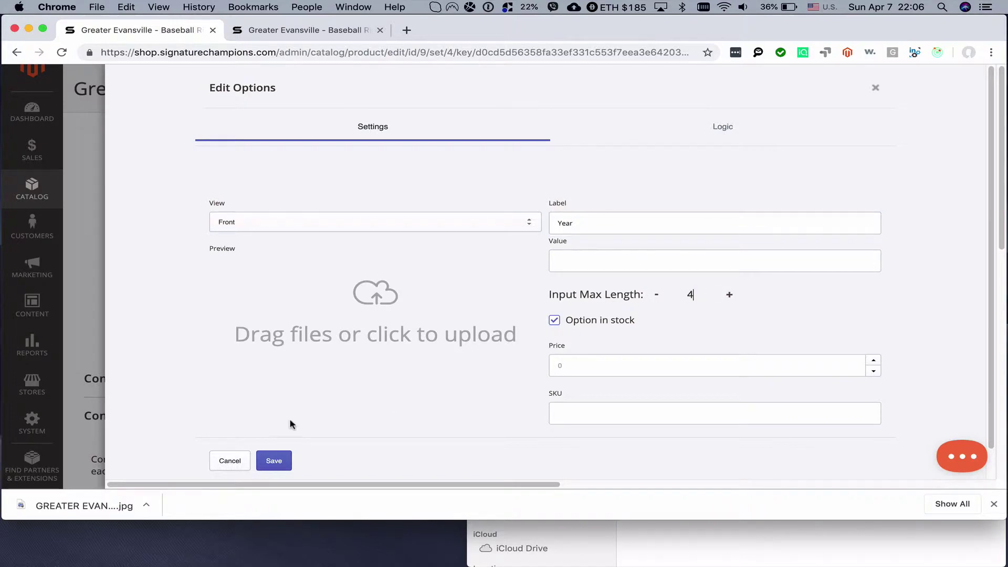
pyautogui.write('4')
pyautogui.click(273, 460)
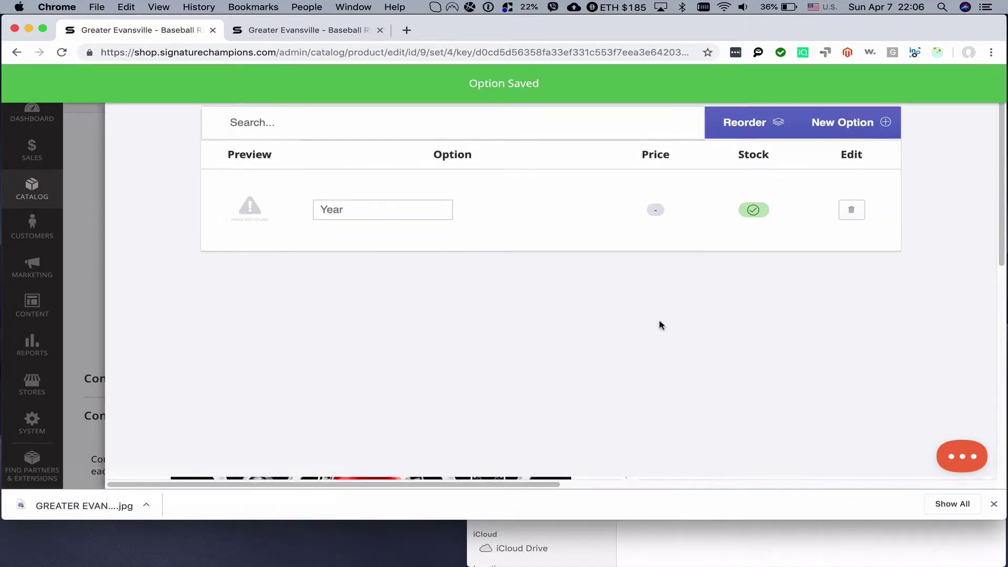
pyautogui.click(882, 87)
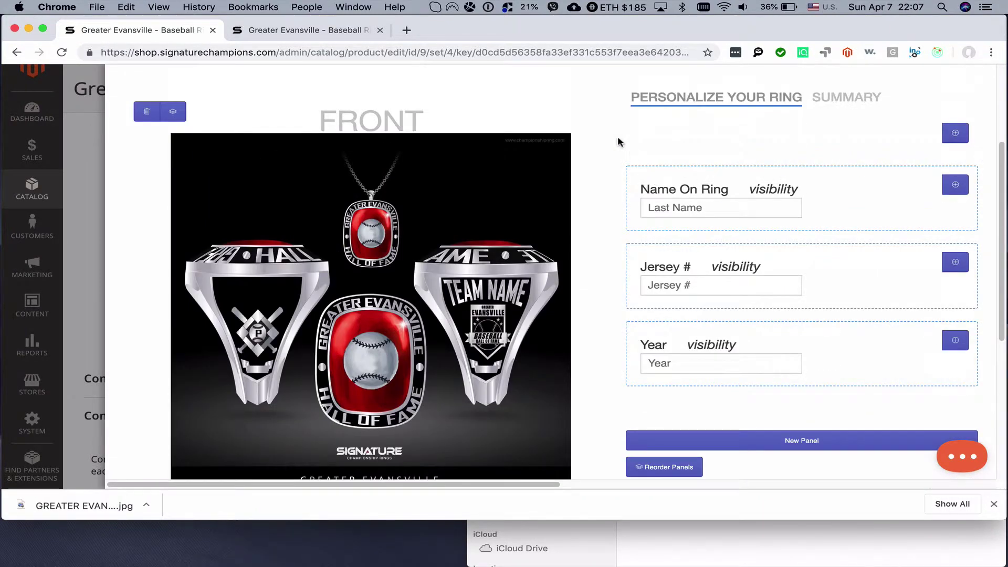
# - Save the ring builder configuration
pyautogui.scroll(1, 698, 196)
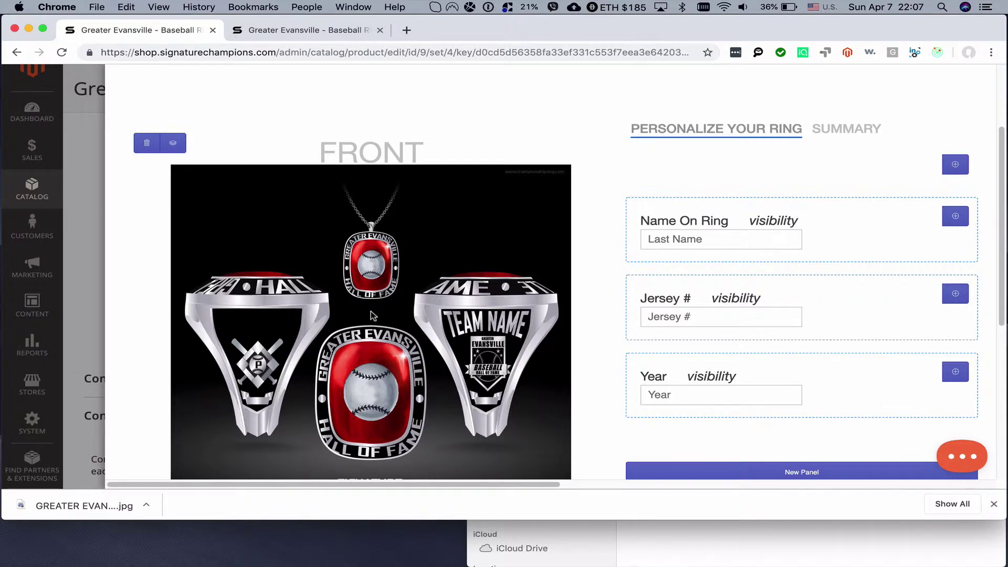
pyautogui.scroll(4, 782, 77)
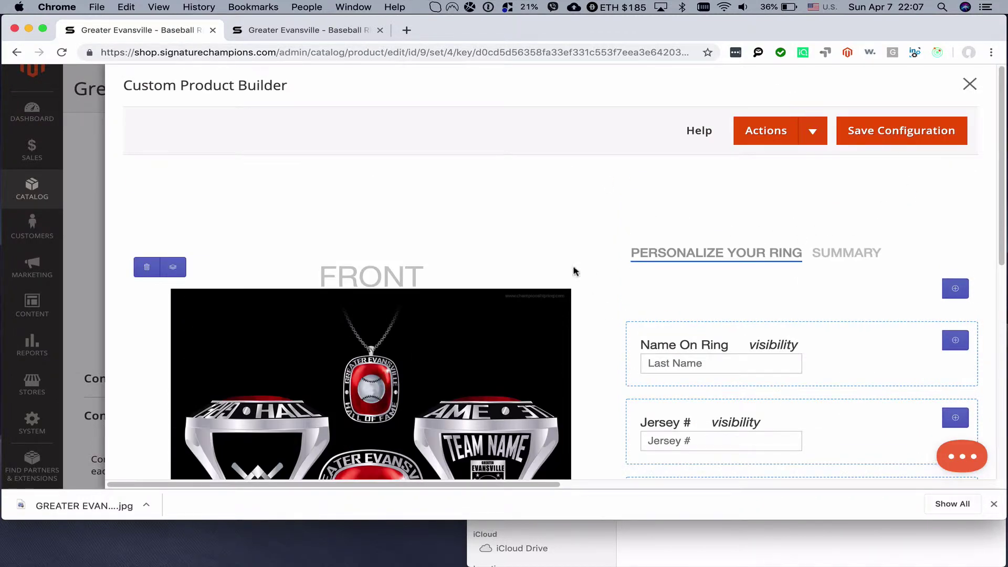
pyautogui.click(908, 137)
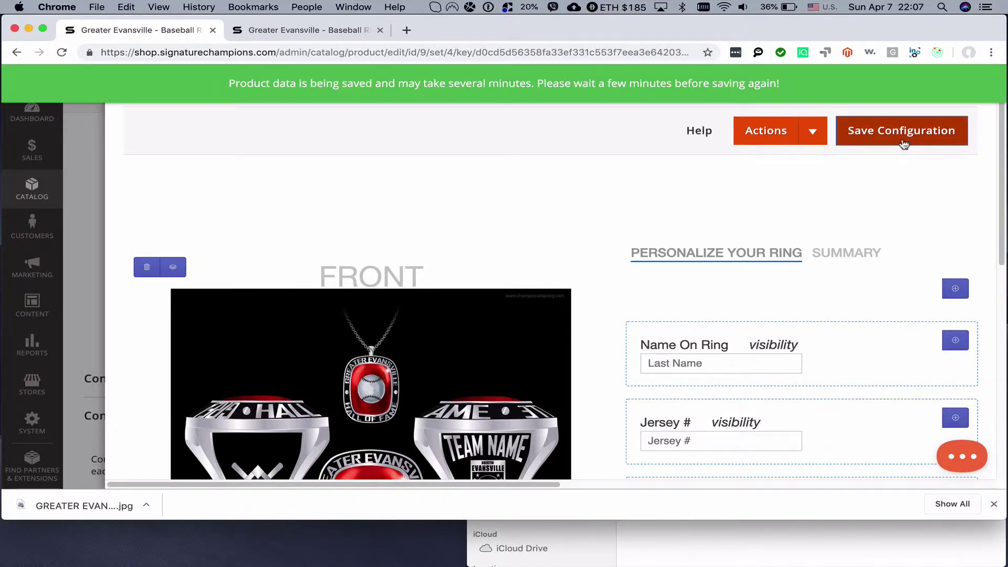
pyautogui.scroll(-3, 387, 203)
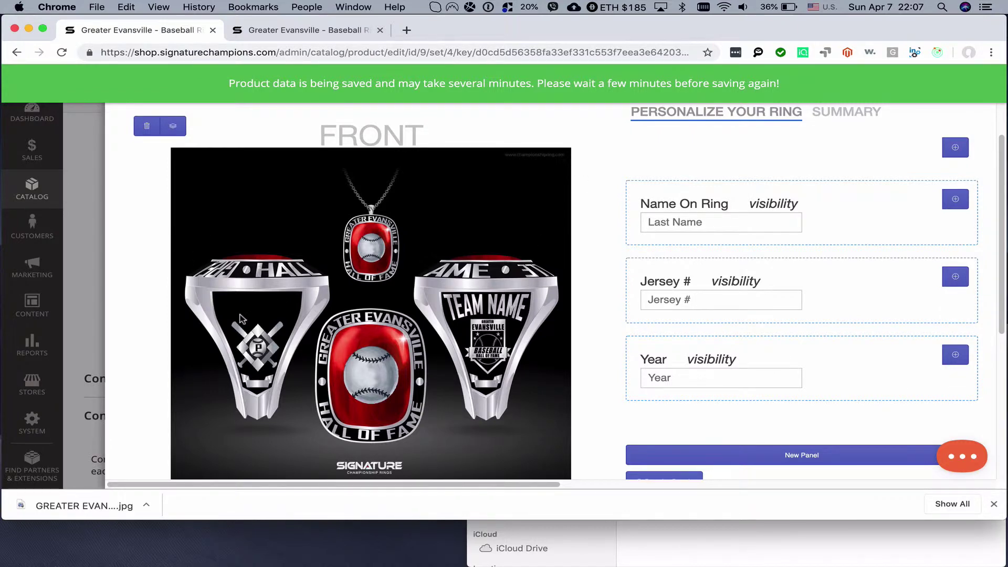
pyautogui.scroll(3, 441, 309)
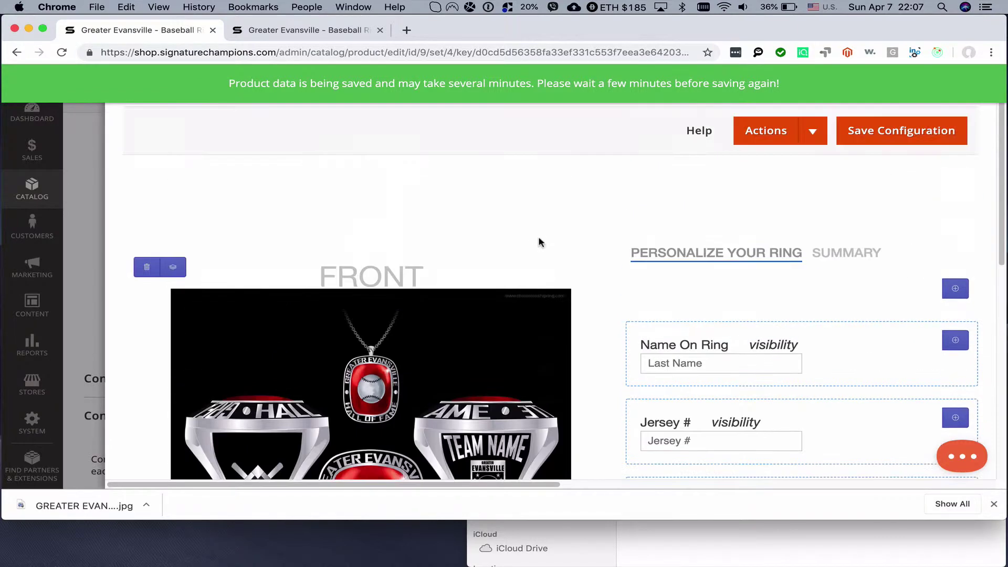
# - Close the builder, reopen it with Configure to verify, then close it again
pyautogui.click(974, 84)
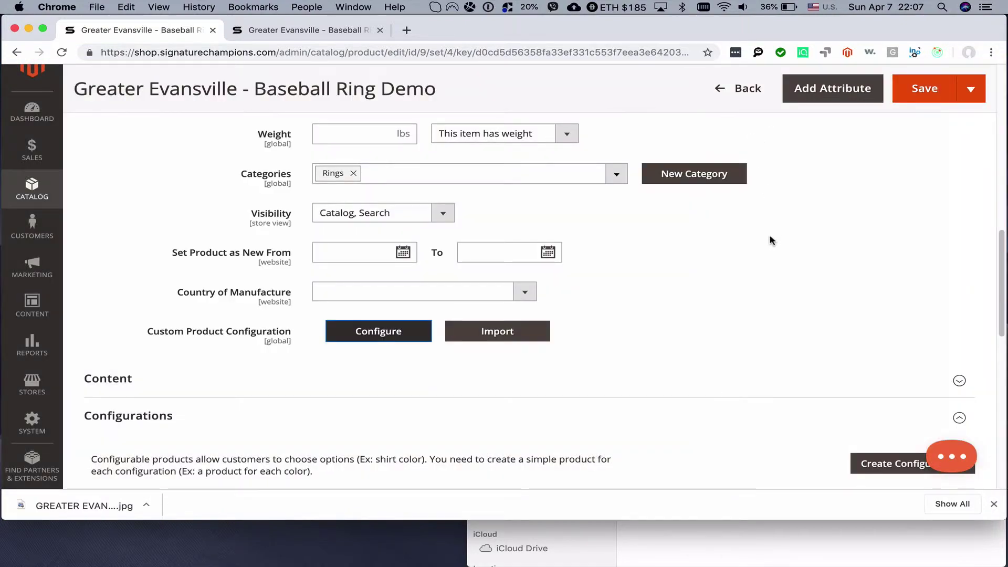
pyautogui.scroll(-10, 520, 294)
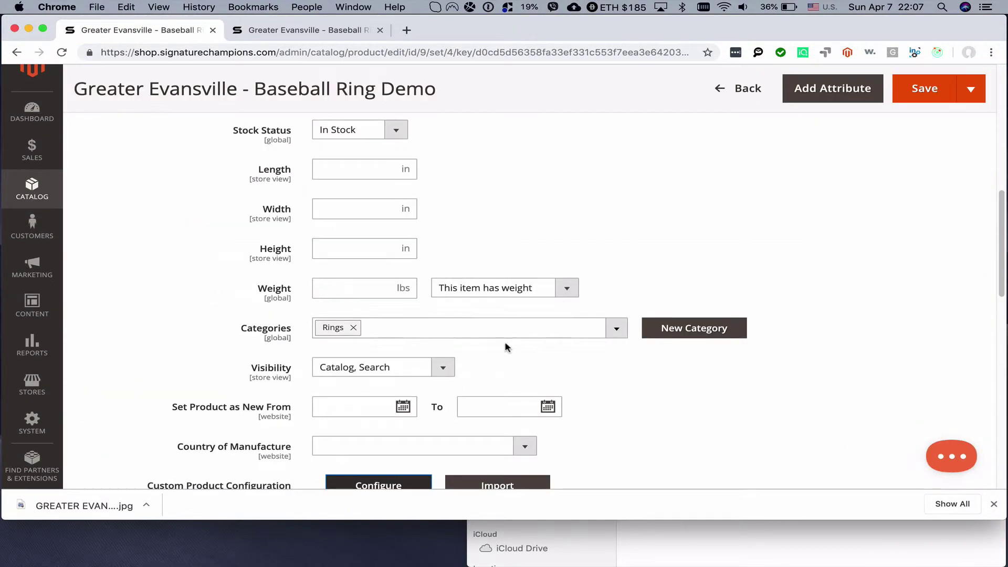
pyautogui.click(354, 428)
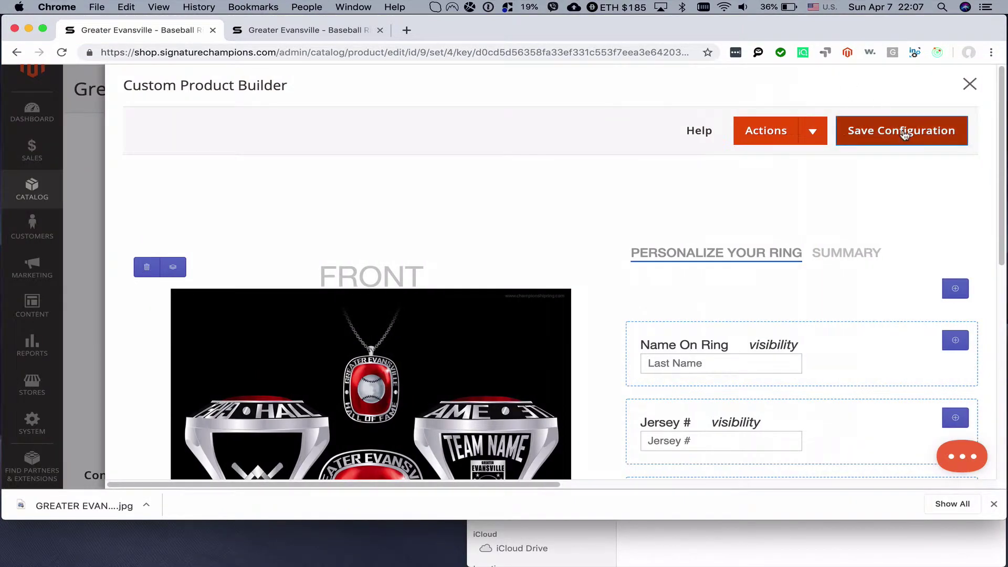
pyautogui.click(970, 84)
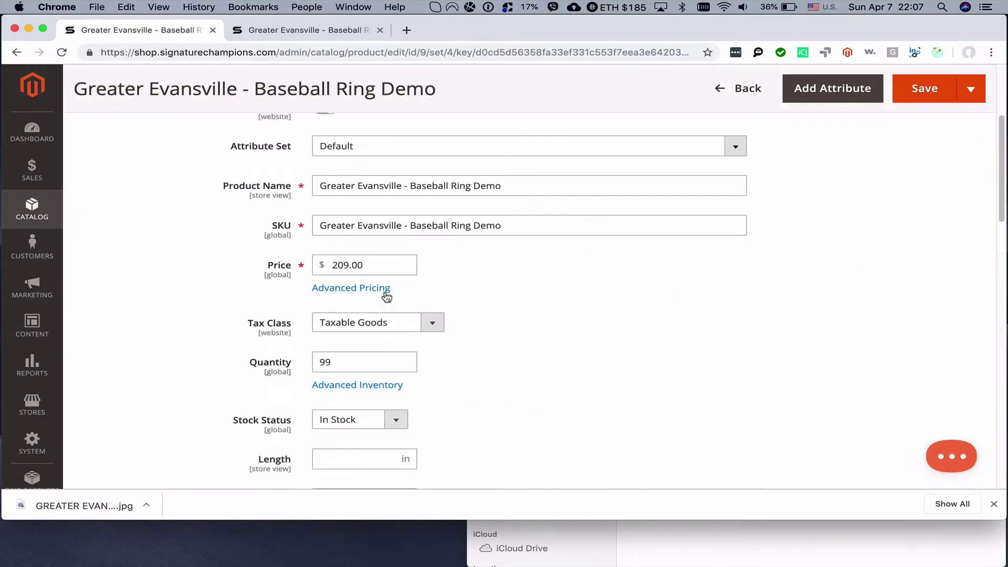
# - Save the ring product and reopen Greater Evansville - Baseball Ring Demo for editing
pyautogui.click(702, 179)
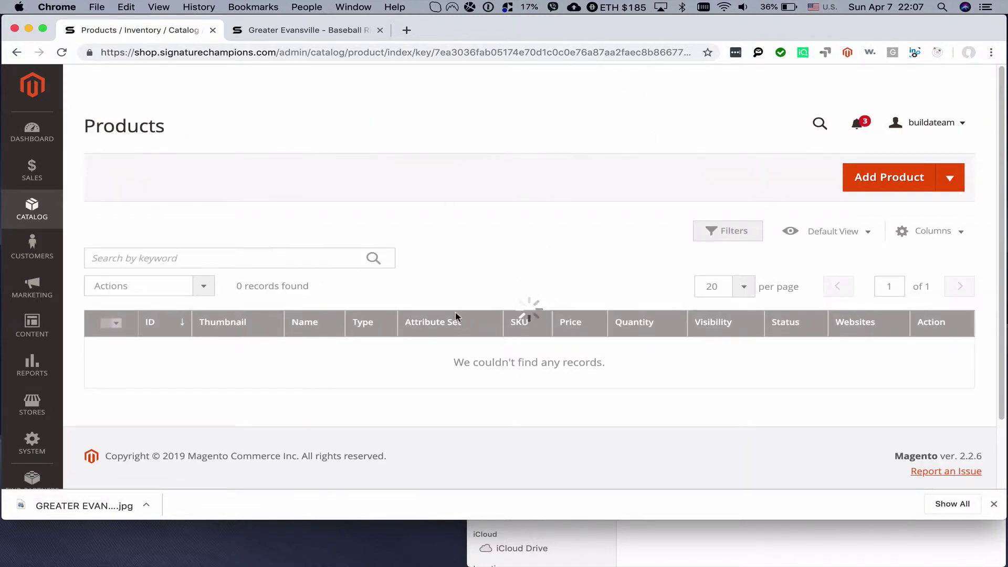
pyautogui.scroll(-5, 419, 321)
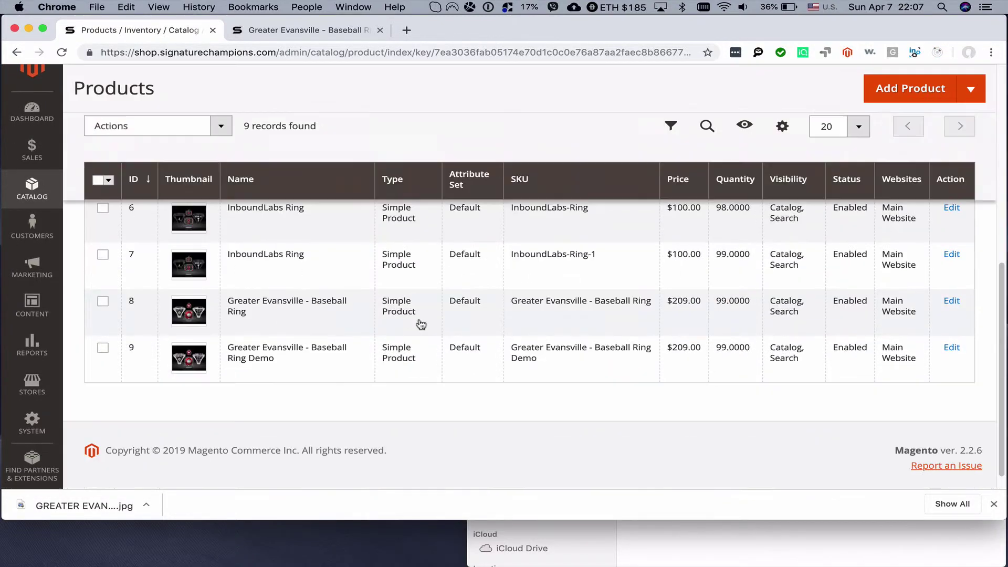
pyautogui.click(327, 359)
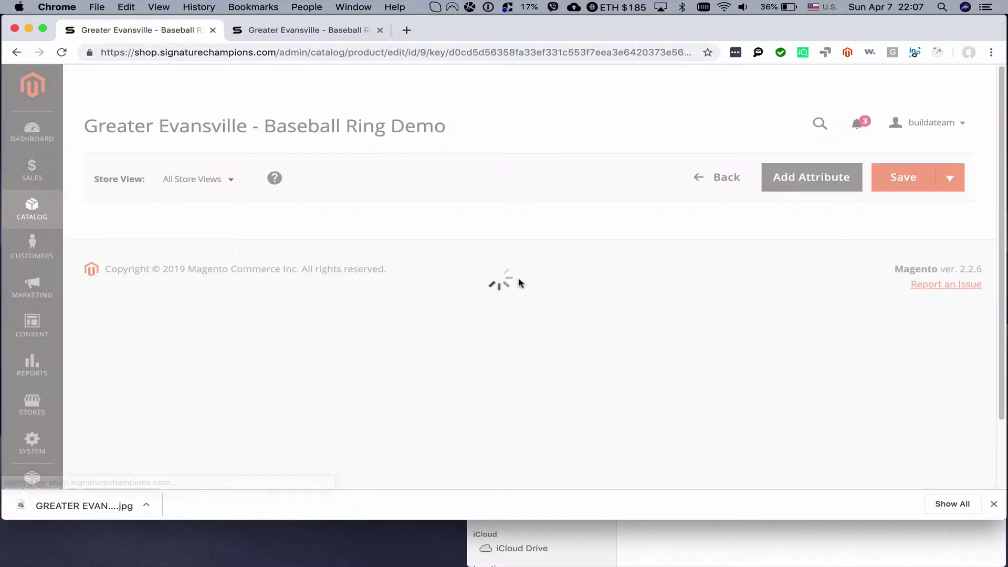
# - Launch the Custom Product Builder from Custom Product Configuration's Configure button
pyautogui.scroll(-10, 528, 283)
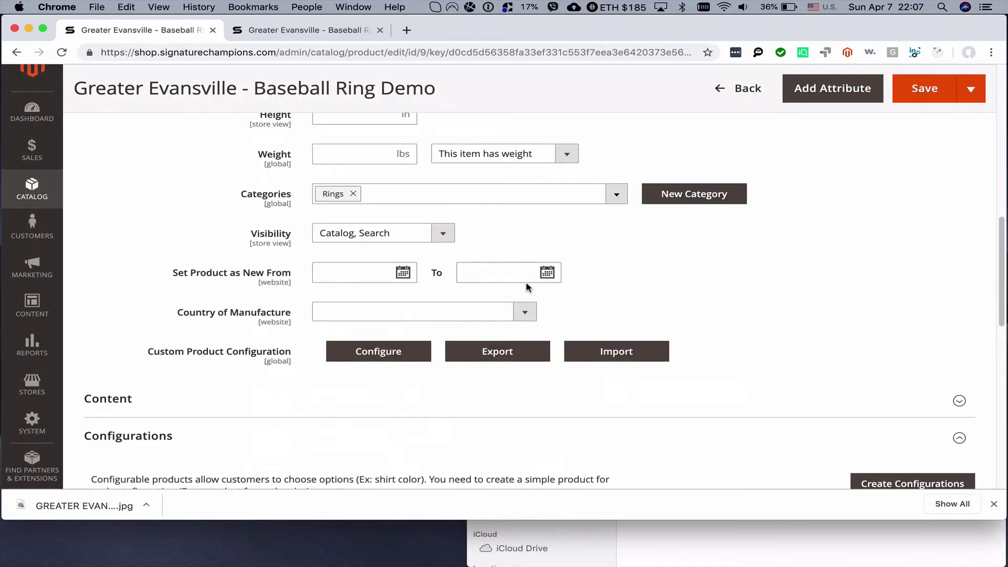
pyautogui.scroll(5, 526, 281)
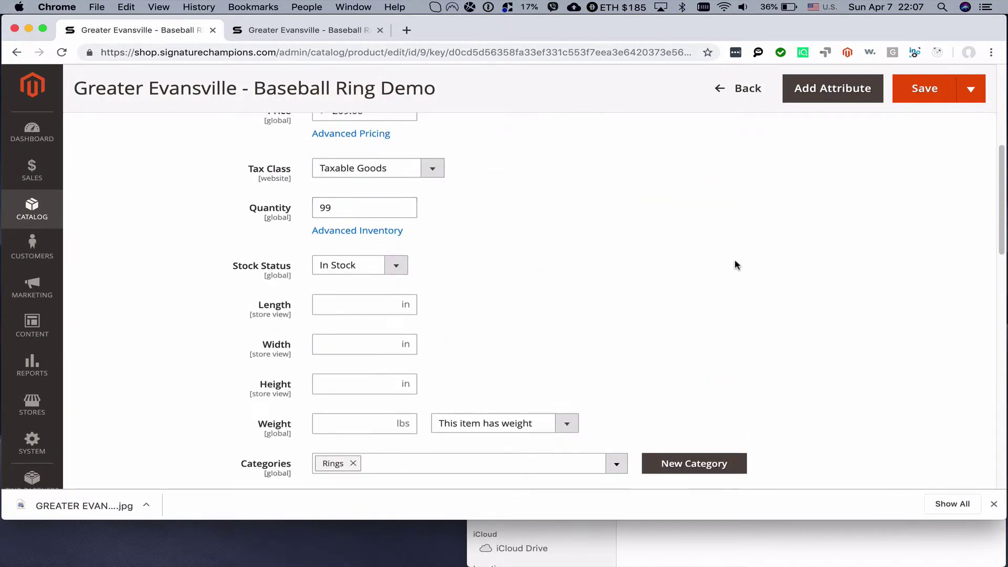
pyautogui.scroll(-6, 577, 278)
pyautogui.click(385, 240)
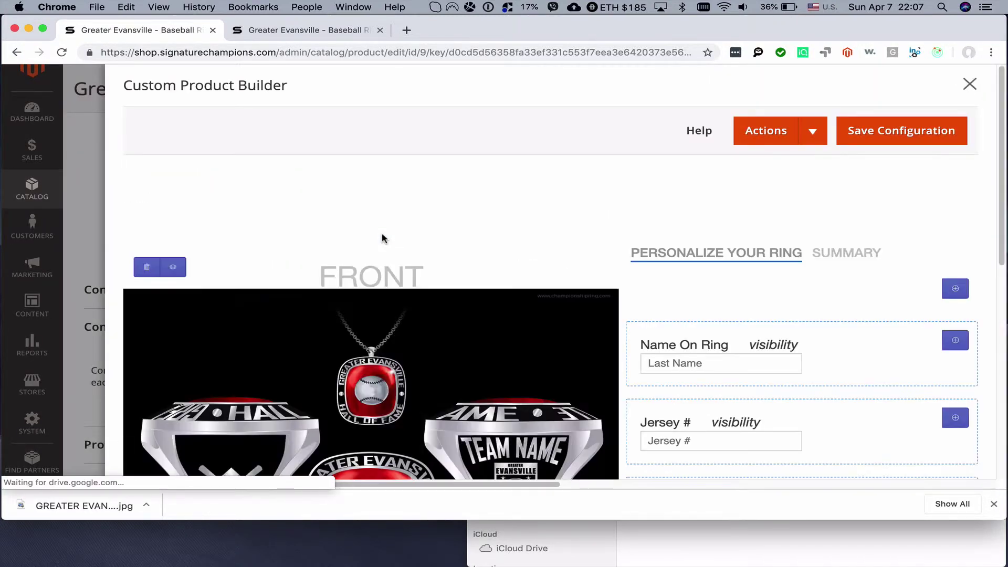
pyautogui.scroll(-2, 423, 341)
pyautogui.scroll(-3, 410, 336)
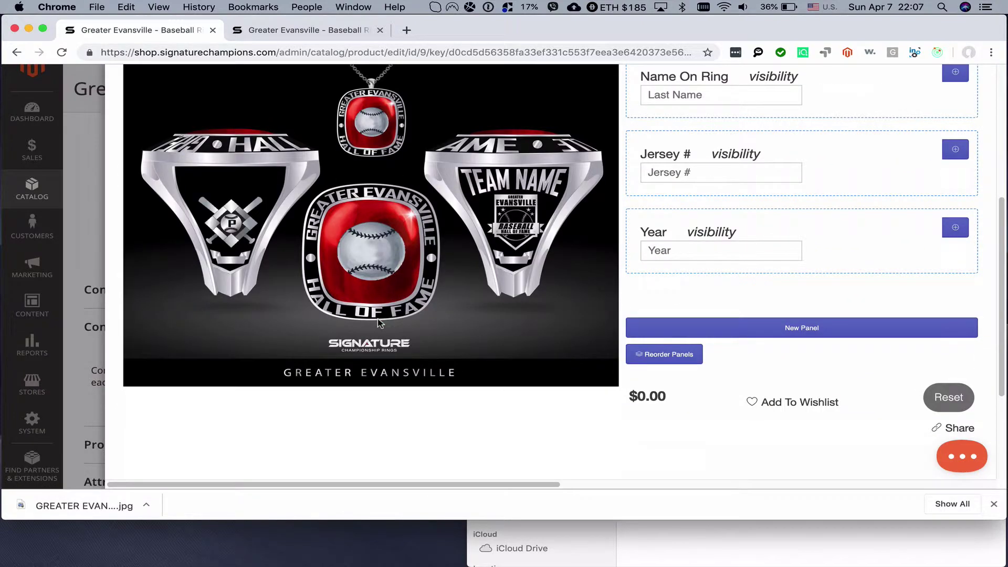
pyautogui.scroll(3, 384, 325)
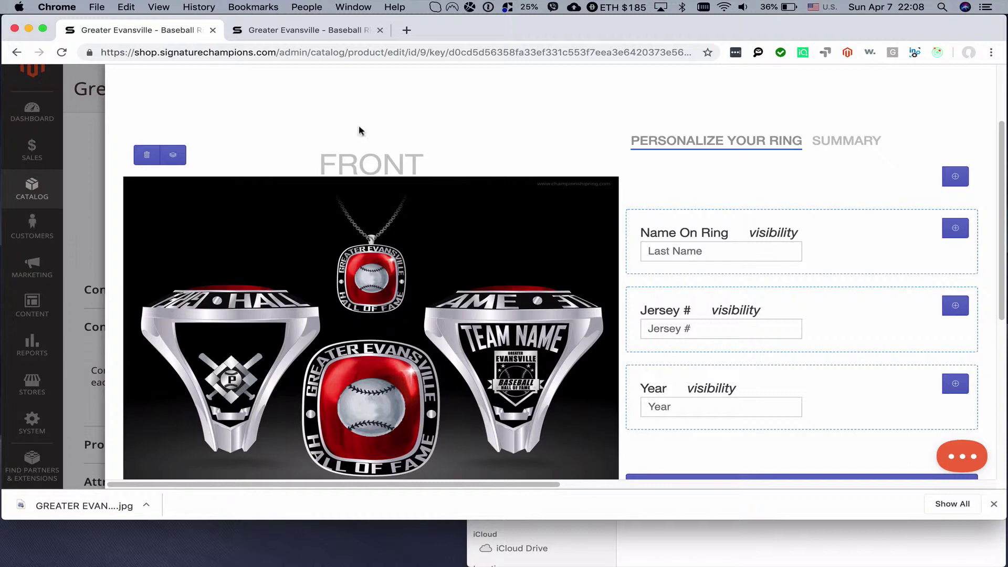
# - Add a Front layer over the left ring's emblem and title it Name On Ring
pyautogui.click(173, 156)
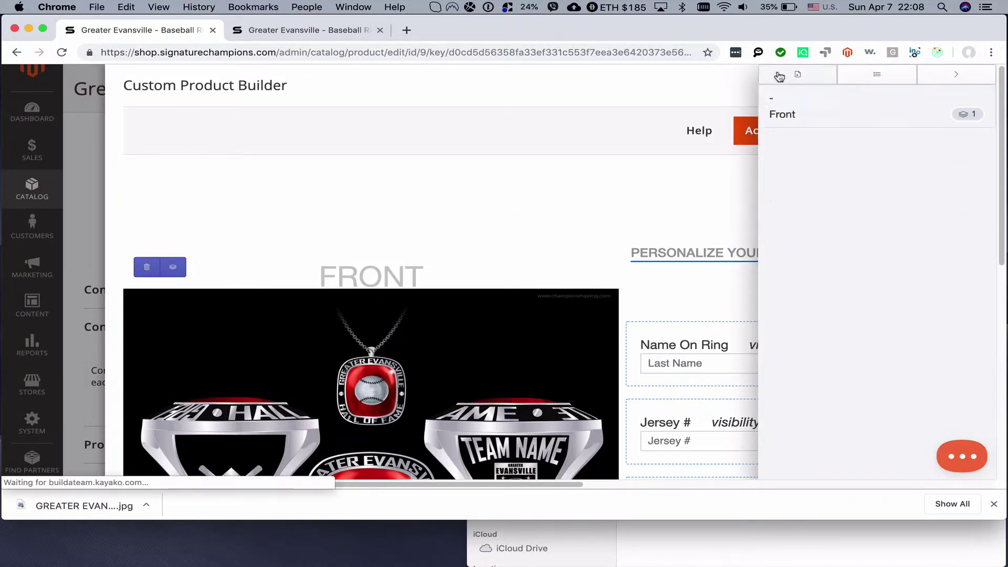
pyautogui.click(796, 118)
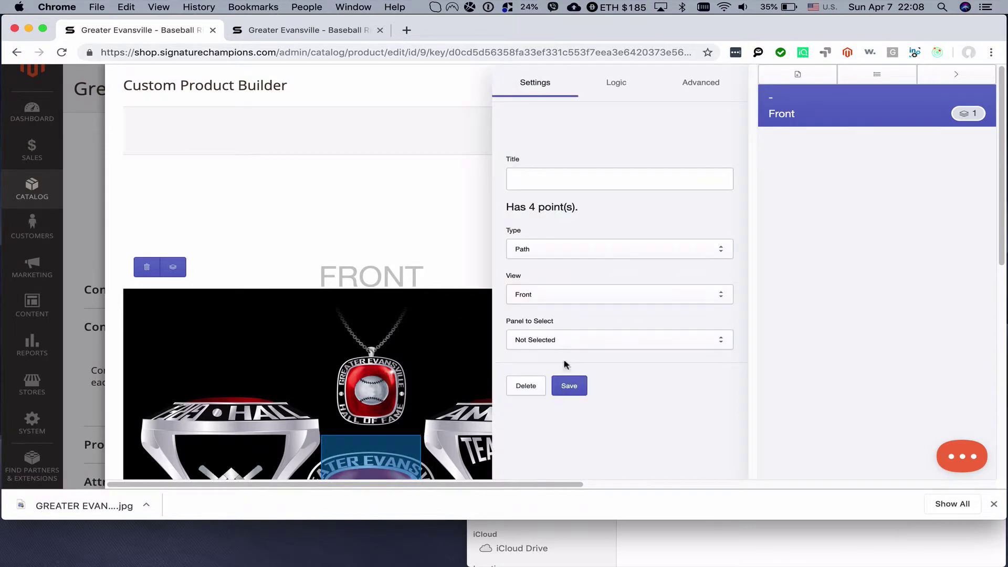
pyautogui.moveTo(362, 458); pyautogui.dragTo(220, 455)
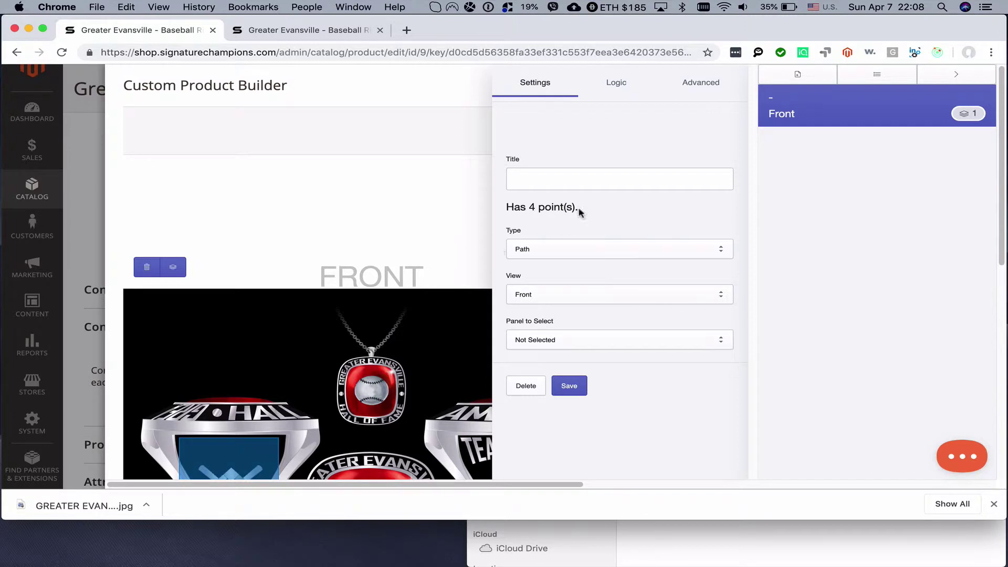
pyautogui.click(573, 179)
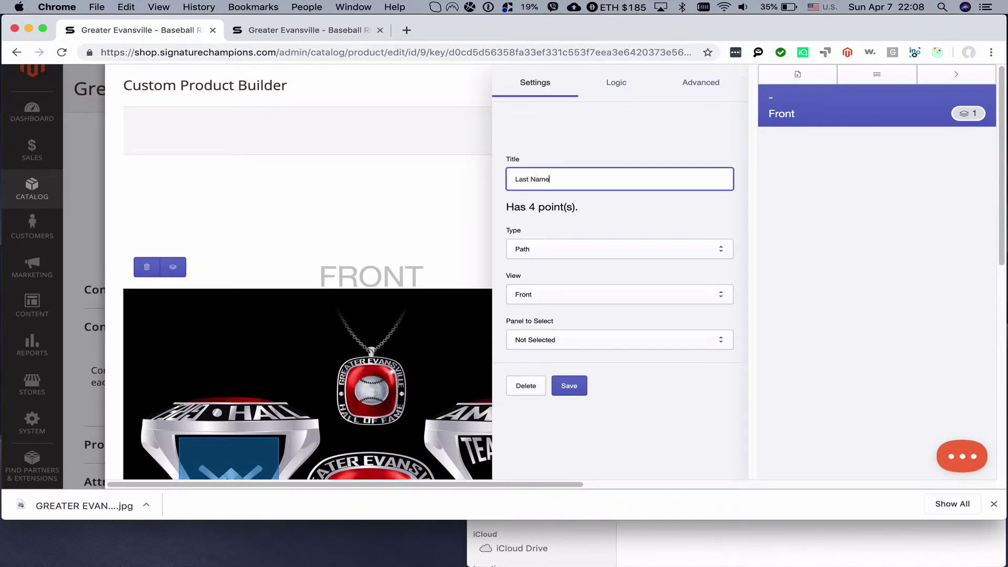
pyautogui.press('super+a')
pyautogui.write('N')
pyautogui.press('super+a')
pyautogui.press('super+c')
pyautogui.write('Name')
# - Make the layer a Text type linked to Personalize Your Ring with text LAST NAME
pyautogui.click(567, 249)
pyautogui.click(566, 263)
pyautogui.click(540, 340)
pyautogui.click(546, 348)
pyautogui.click(527, 389)
pyautogui.press('super+v')
pyautogui.scroll(-3, 554, 383)
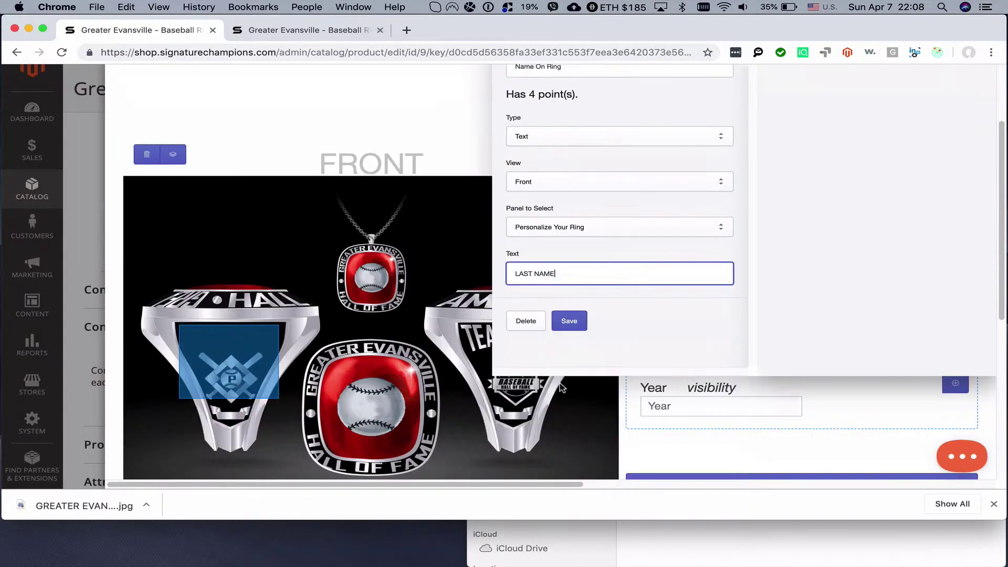
pyautogui.click(220, 331)
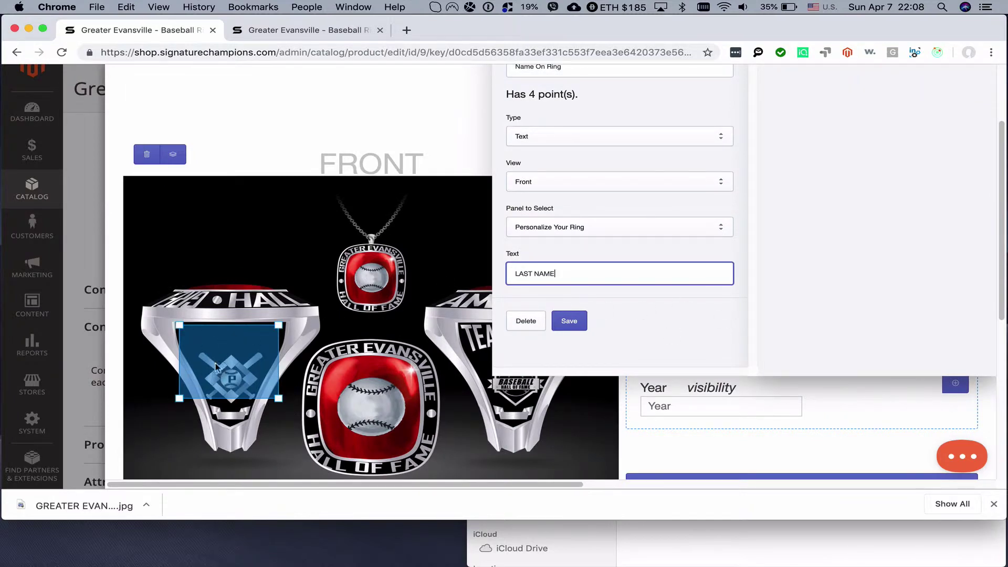
# - Style the layer text: font size 14, Archivo Black, centre alignment, black colour
pyautogui.click(570, 321)
pyautogui.click(702, 83)
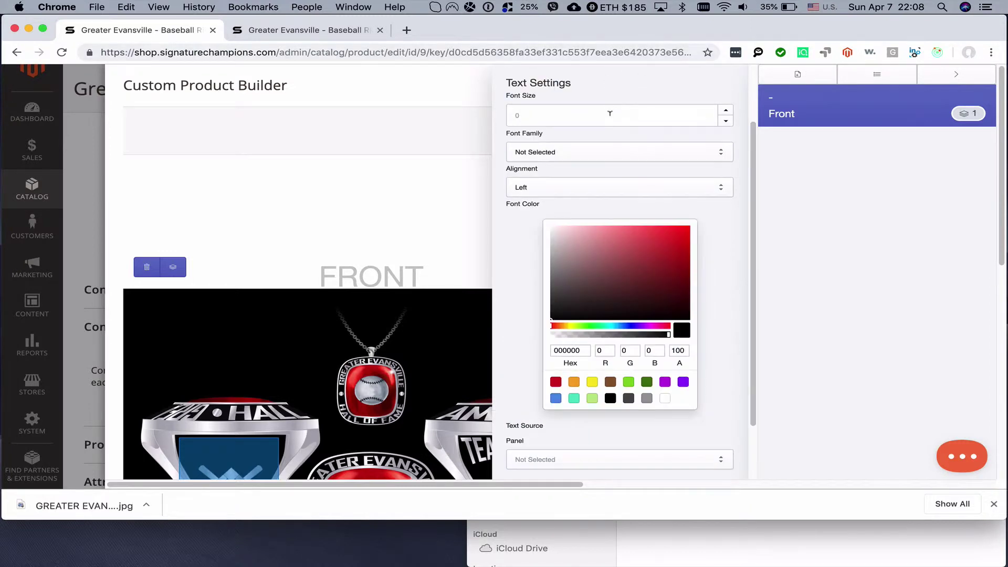
pyautogui.scroll(3, 610, 112)
pyautogui.click(551, 188)
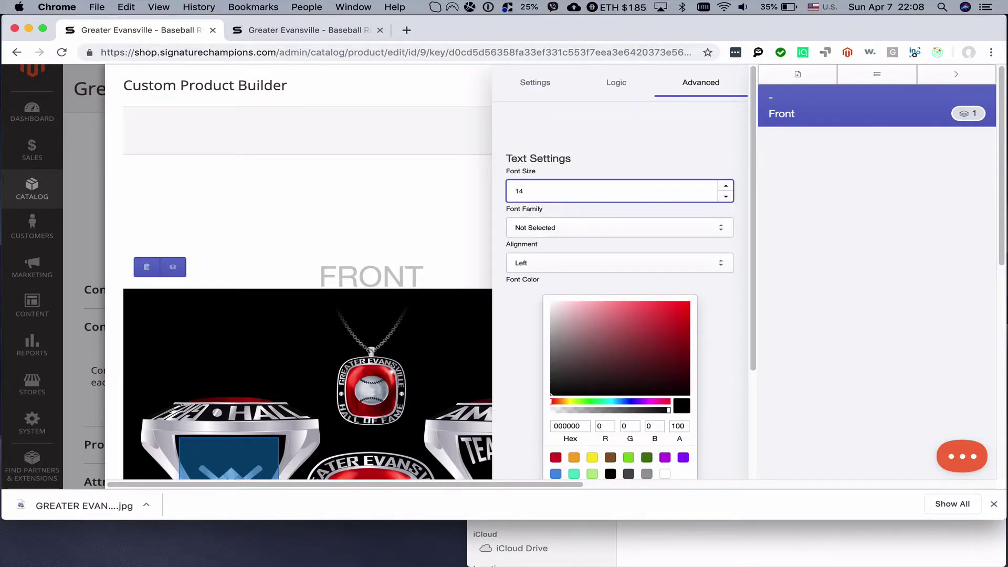
pyautogui.write('14')
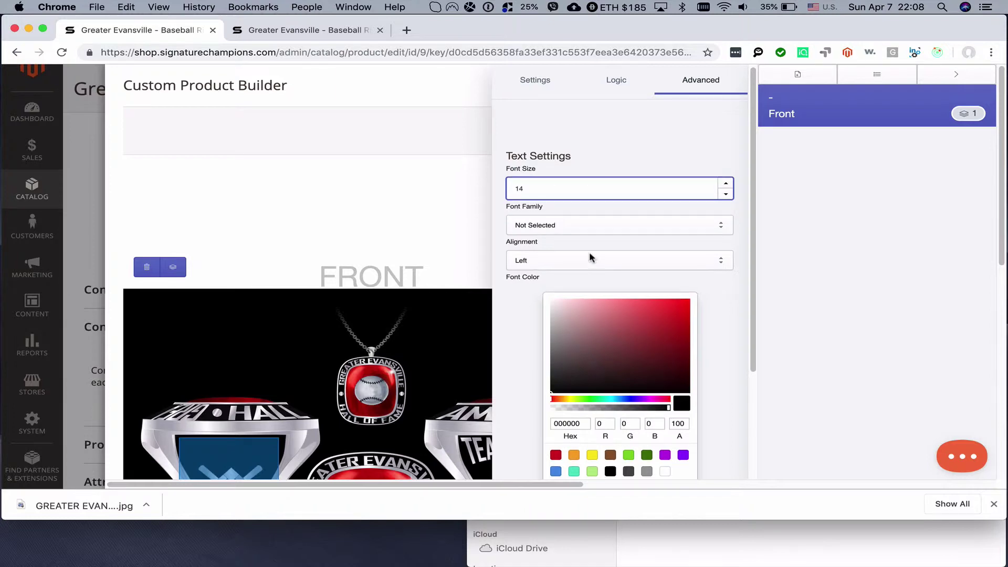
pyautogui.click(574, 227)
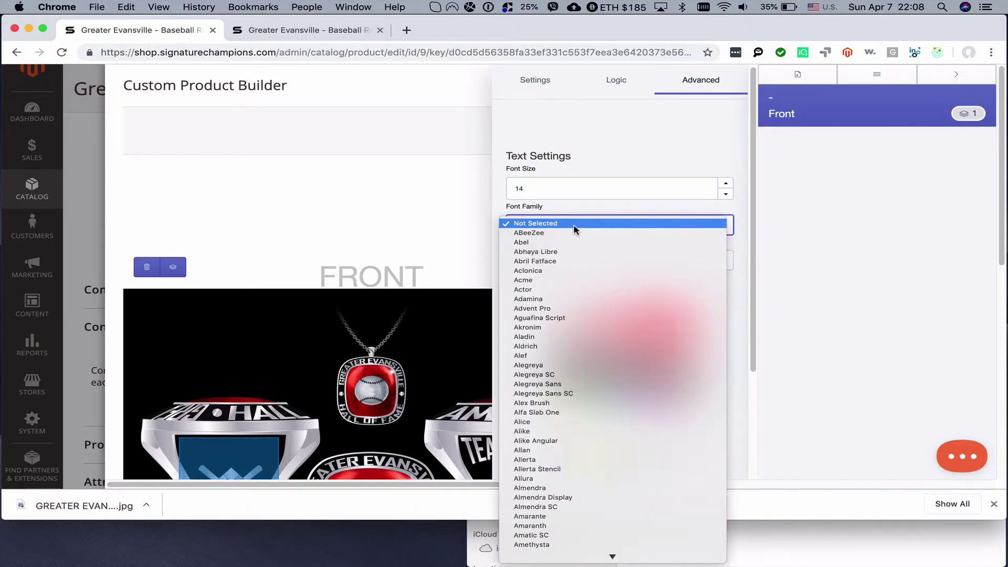
pyautogui.write('archivo black')
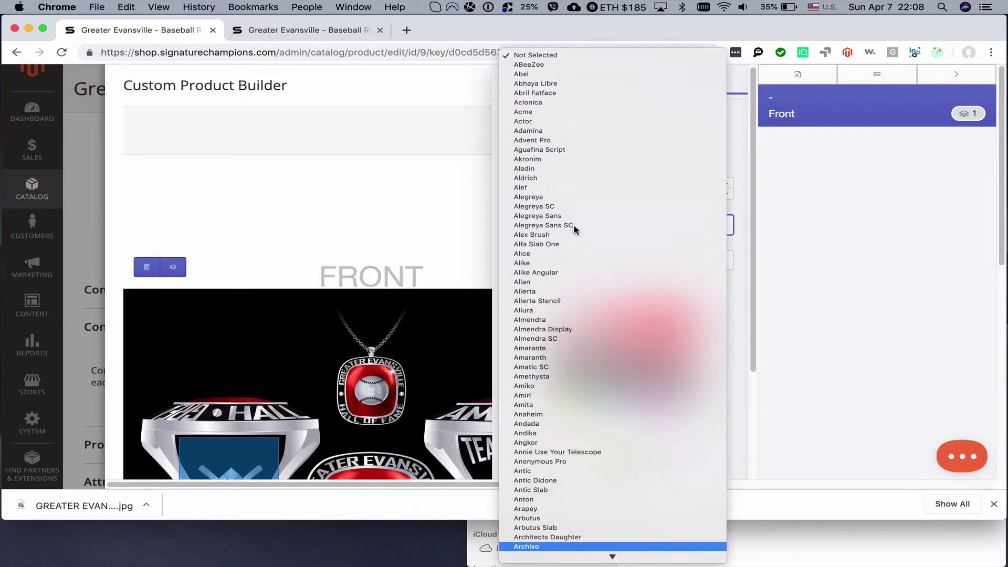
pyautogui.press('Return')
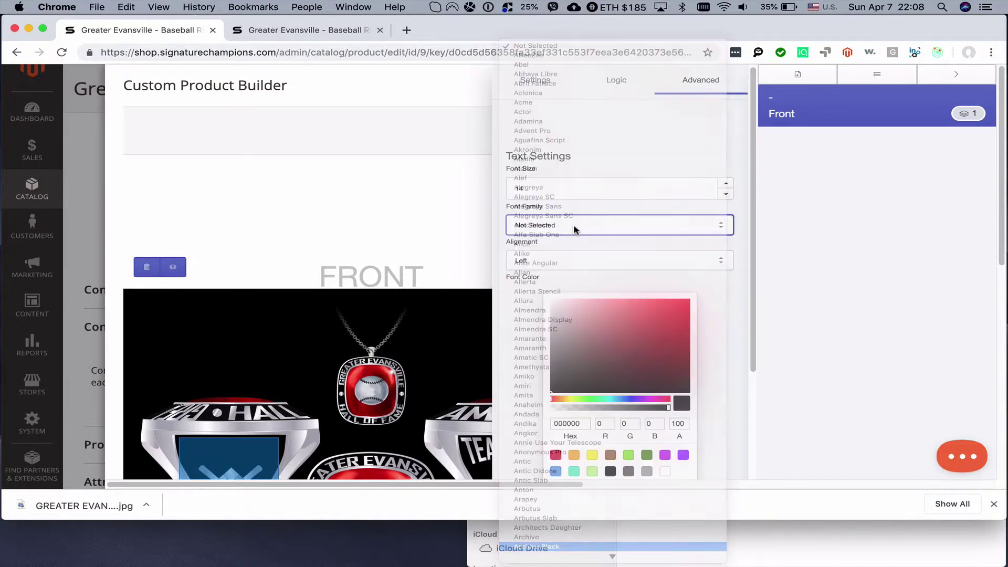
pyautogui.click(579, 259)
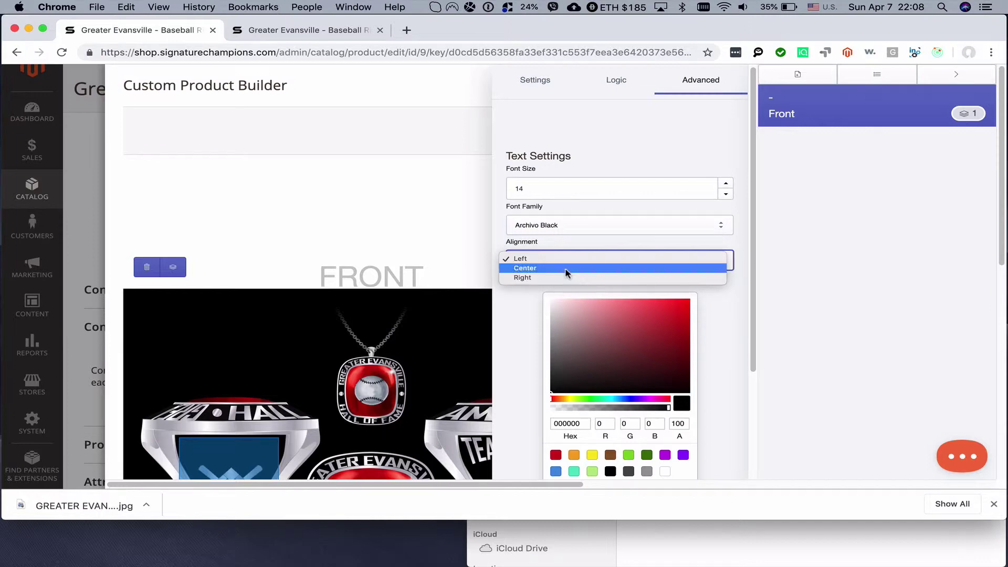
pyautogui.click(568, 268)
pyautogui.scroll(-3, 698, 328)
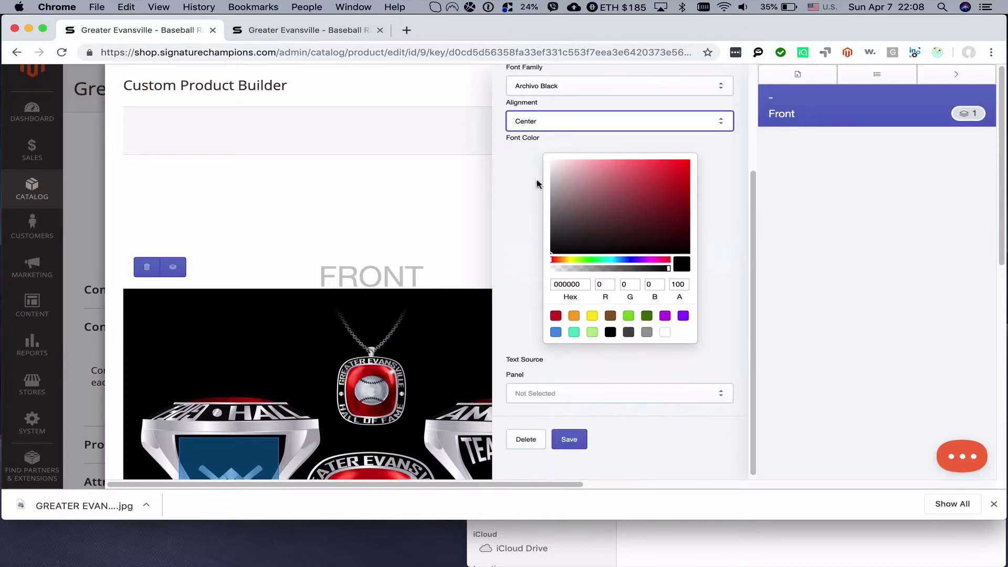
pyautogui.click(609, 332)
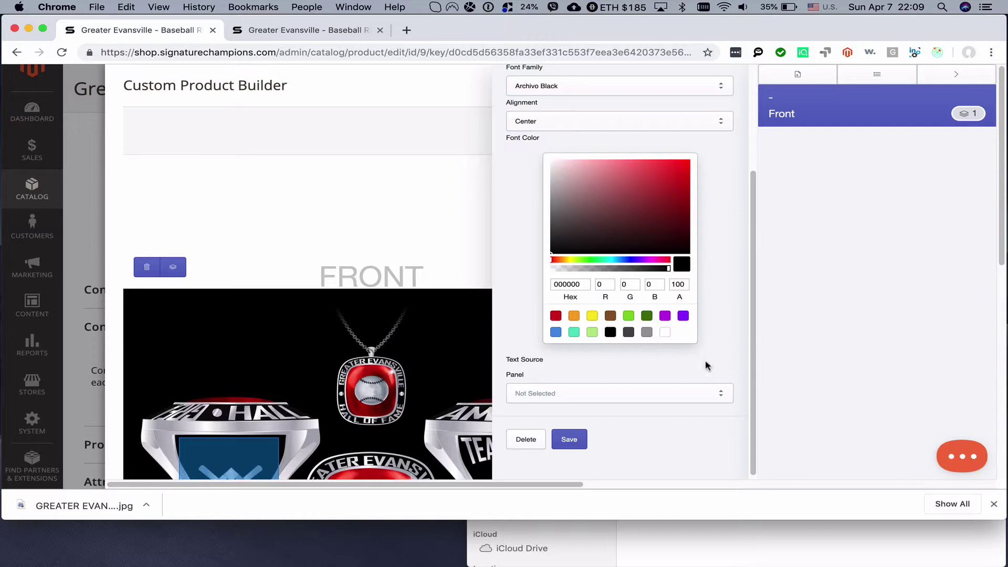
# - Source the text from Personalize Your Ring, Name On Ring, Last Name and save the layer
pyautogui.click(619, 393)
pyautogui.click(600, 414)
pyautogui.click(595, 399)
pyautogui.click(569, 395)
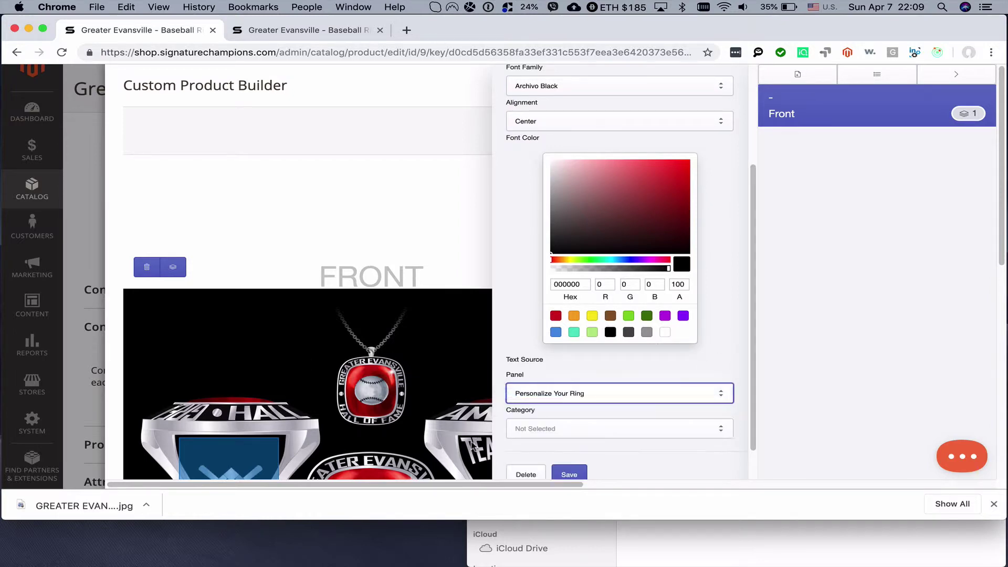
pyautogui.click(543, 428)
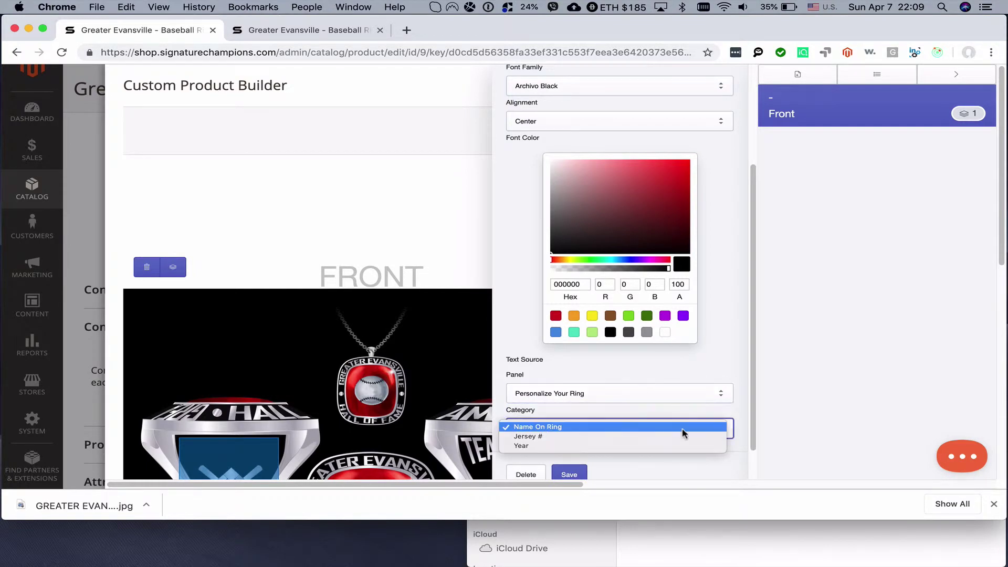
pyautogui.click(569, 425)
pyautogui.scroll(-2, 642, 437)
pyautogui.click(546, 390)
pyautogui.click(546, 390)
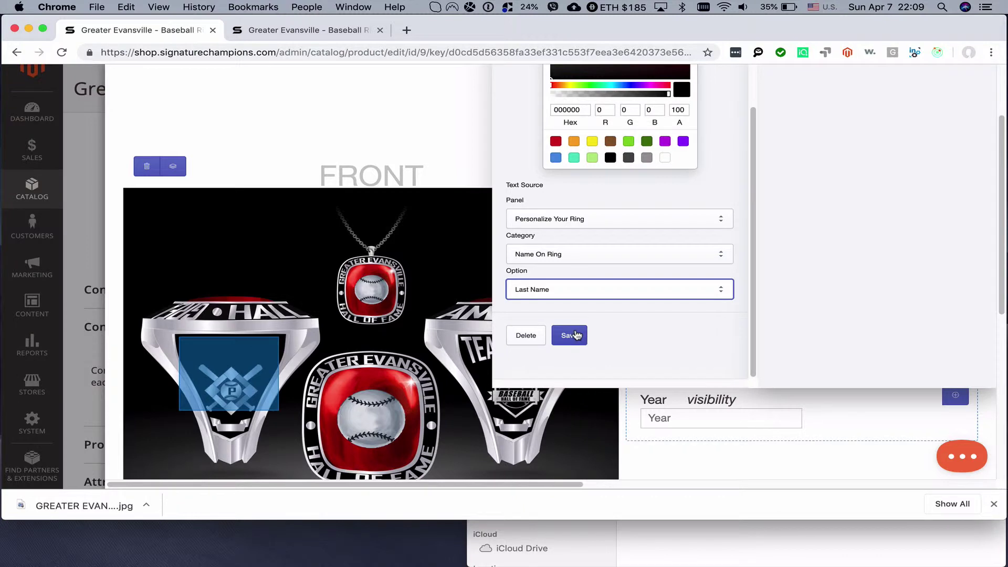
pyautogui.click(577, 335)
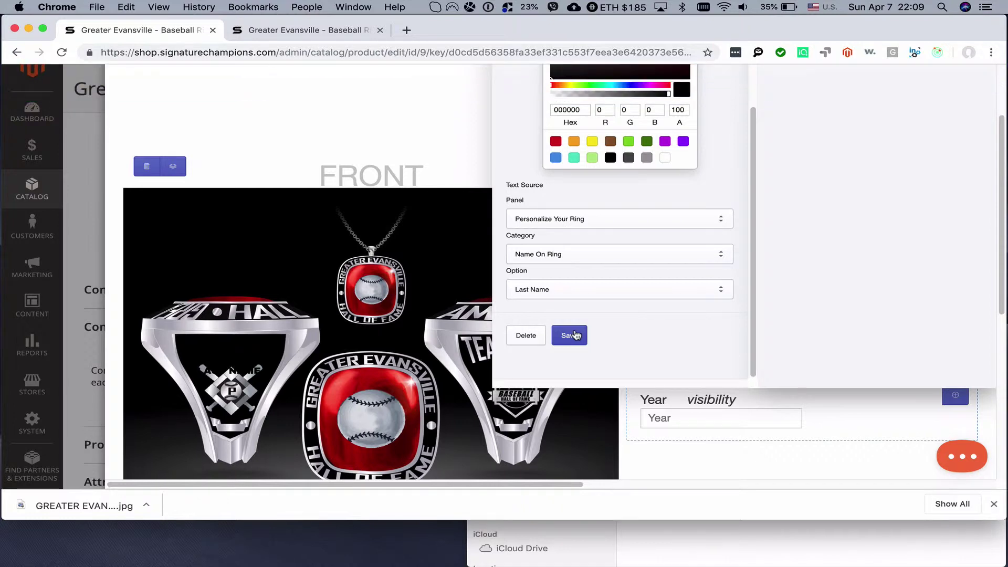
# - Lighten the LAST NAME font colour toward white and save the layer
pyautogui.scroll(3, 577, 335)
pyautogui.scroll(-2, 547, 357)
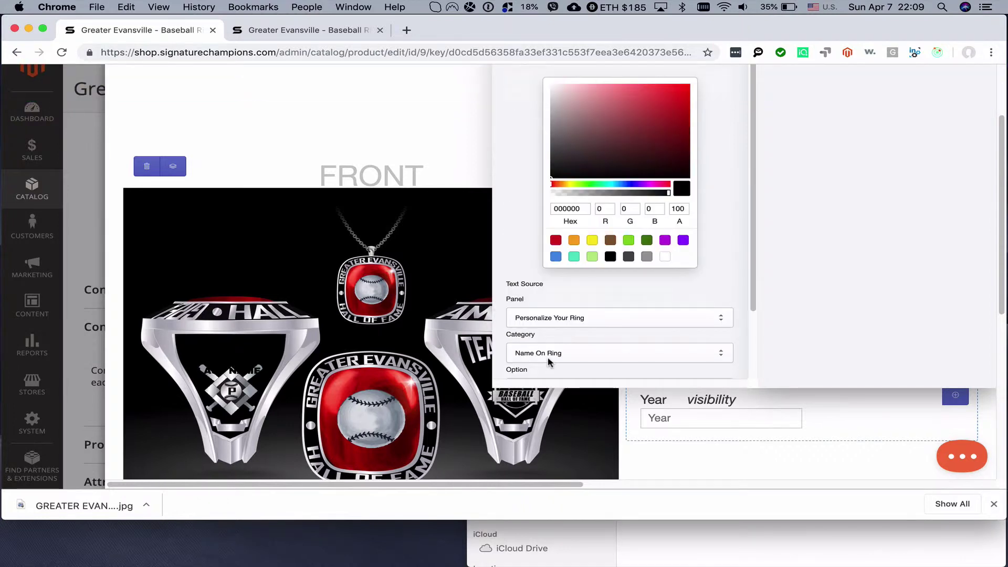
pyautogui.scroll(3, 561, 342)
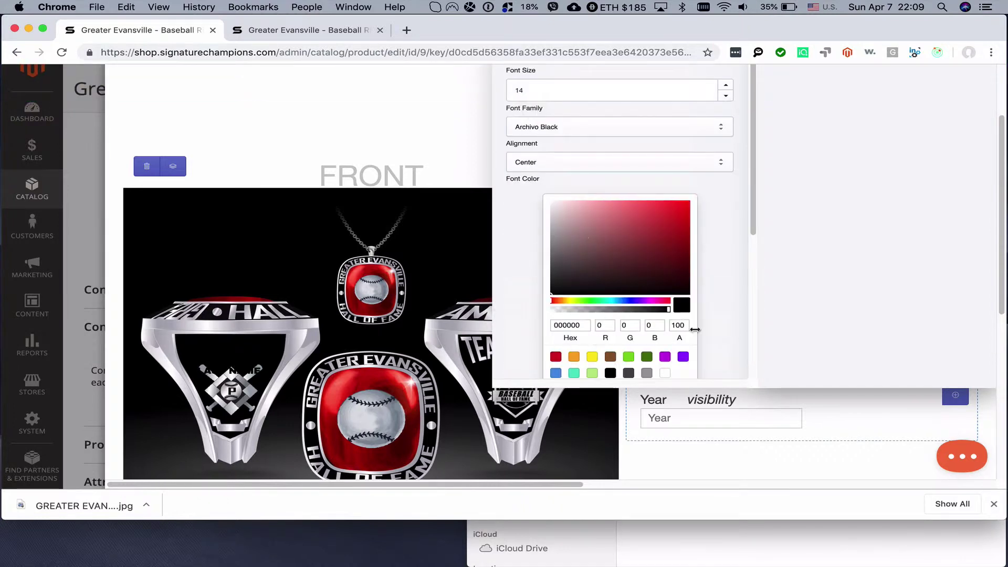
pyautogui.click(665, 374)
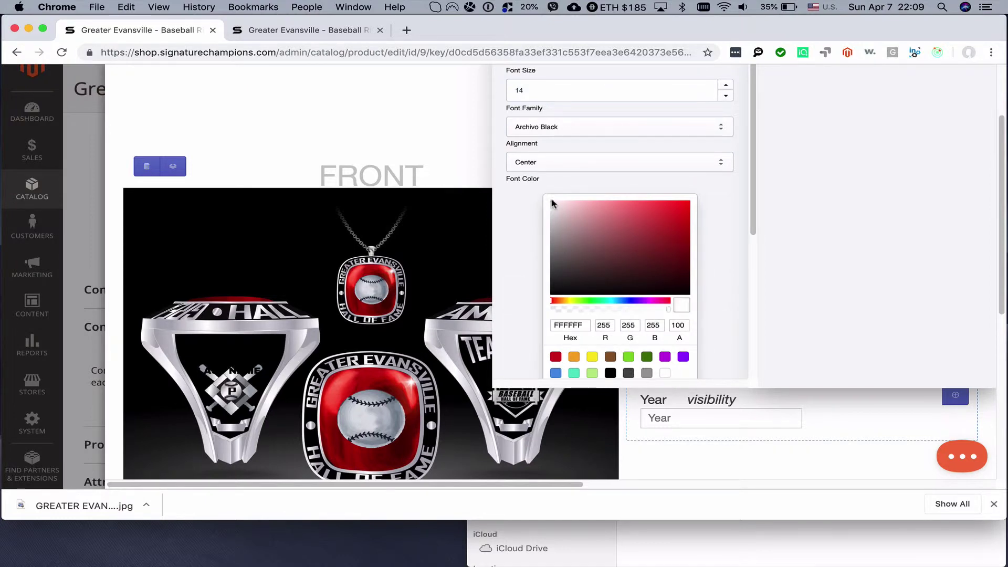
pyautogui.moveTo(552, 204); pyautogui.dragTo(553, 209)
pyautogui.scroll(-5, 597, 274)
pyautogui.click(569, 369)
# - Move LAST NAME higher on the left ring and change its font size to 22
pyautogui.moveTo(235, 389); pyautogui.dragTo(234, 362)
pyautogui.click(449, 306)
pyautogui.scroll(5, 595, 209)
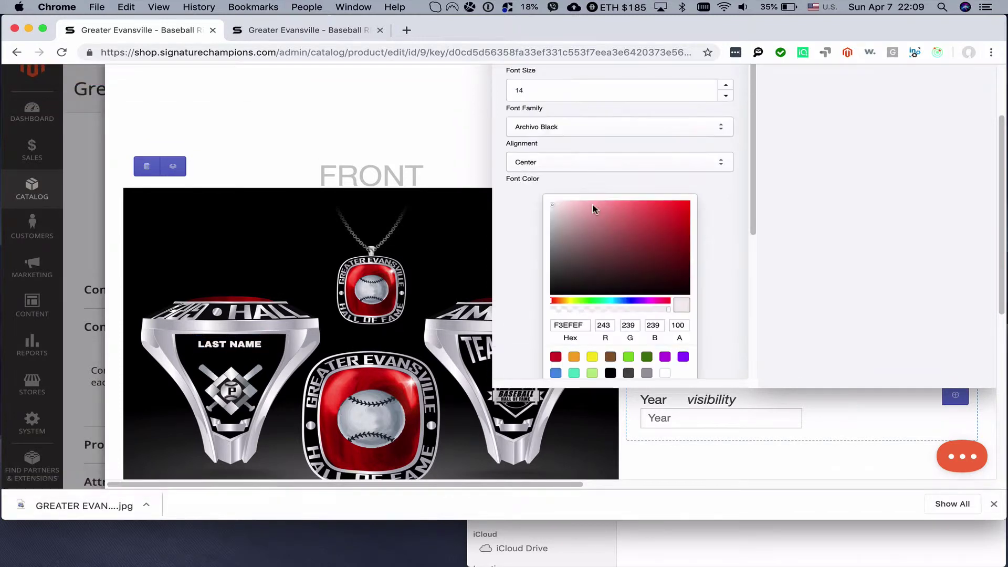
pyautogui.moveTo(527, 91); pyautogui.dragTo(508, 89)
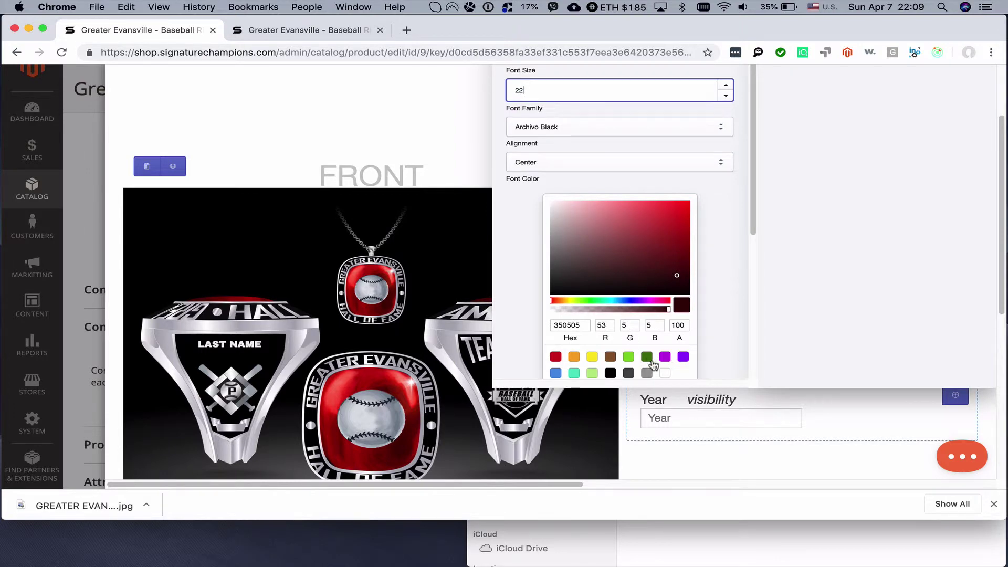
# - Set the font colour to near-white FCFCFC and save the layer
pyautogui.click(664, 373)
pyautogui.click(553, 203)
pyautogui.scroll(-3, 717, 303)
pyautogui.scroll(3, 624, 222)
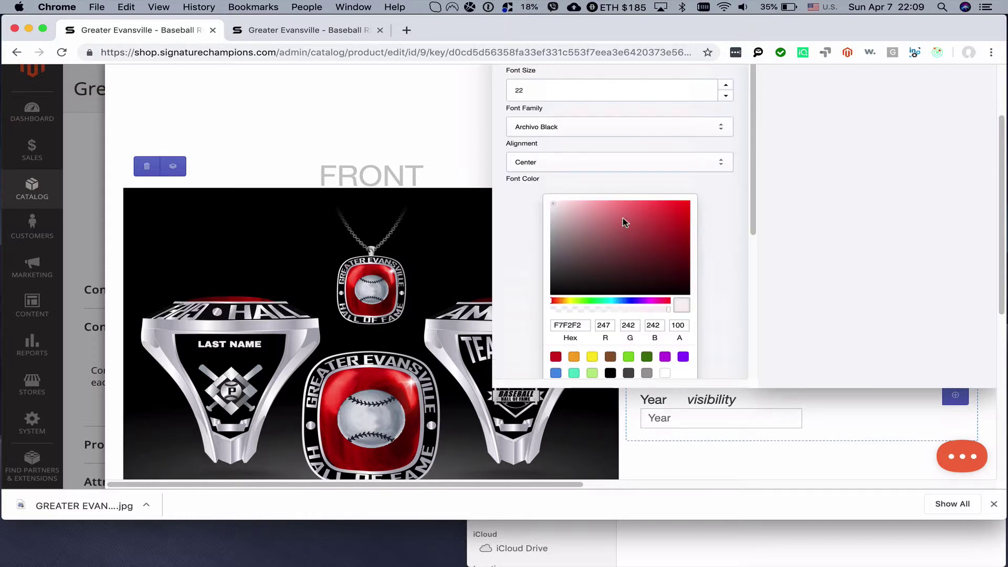
pyautogui.click(655, 204)
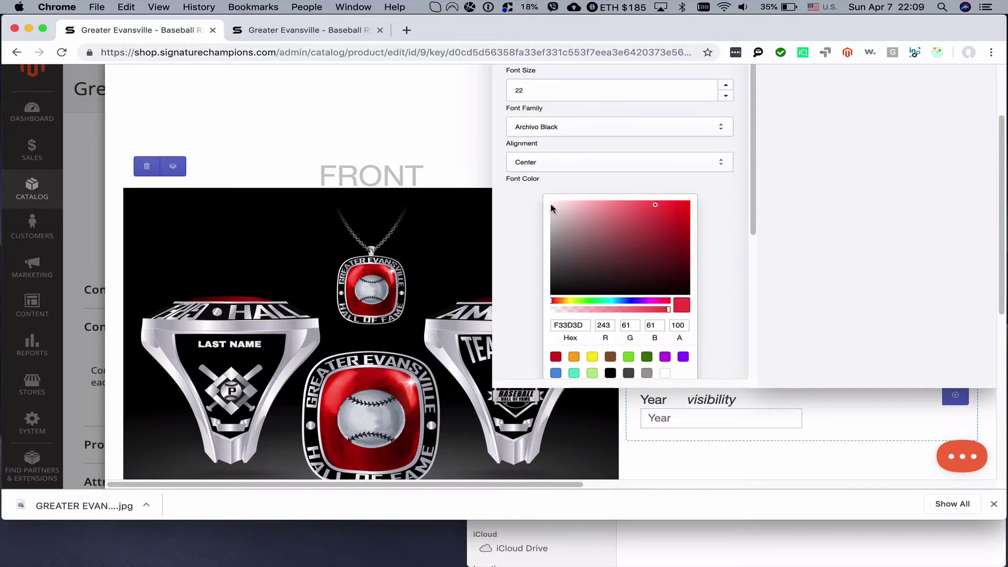
pyautogui.click(552, 204)
pyautogui.click(550, 201)
pyautogui.click(552, 202)
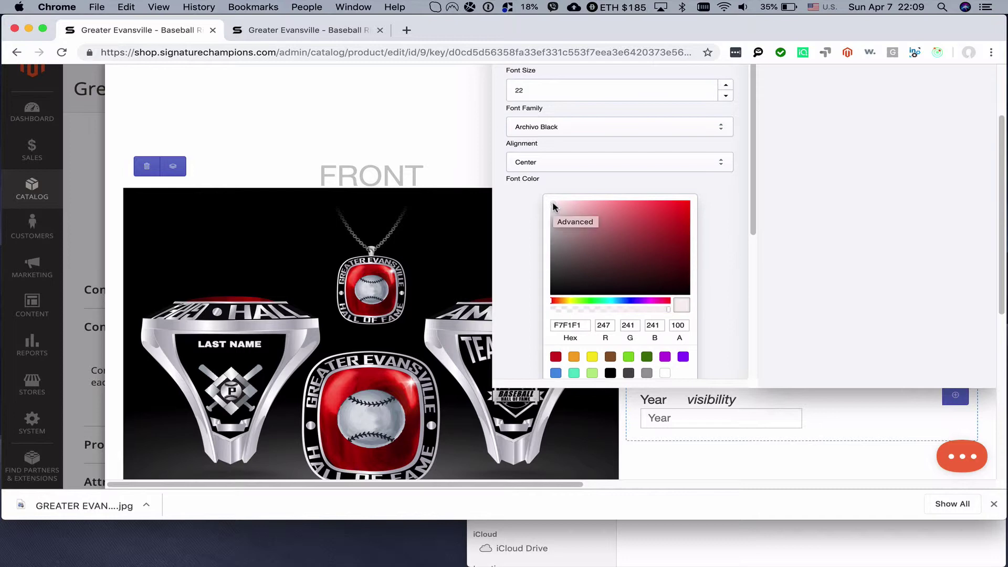
pyautogui.scroll(-2, 601, 210)
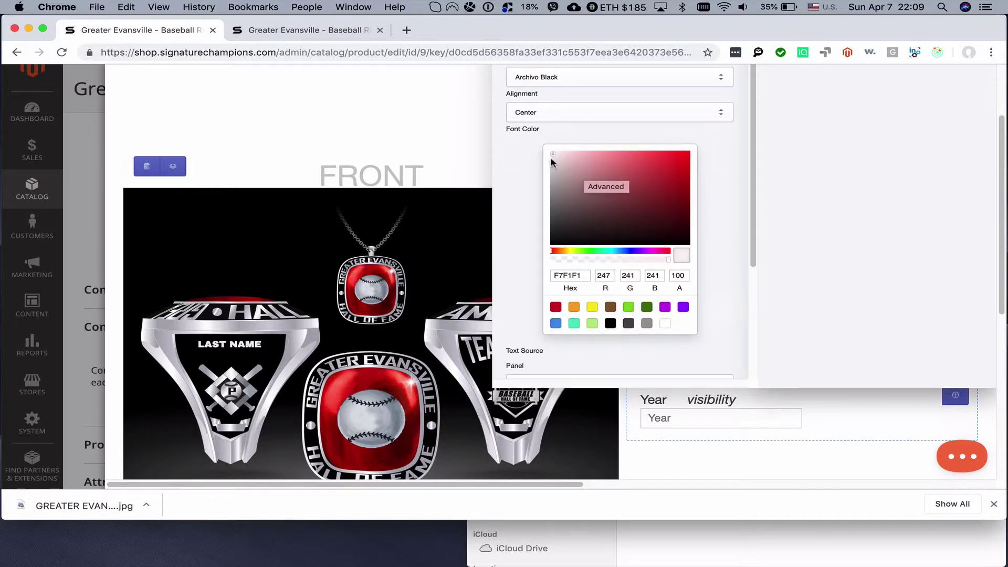
pyautogui.click(551, 158)
pyautogui.click(550, 151)
pyautogui.click(550, 151)
pyautogui.moveTo(550, 152); pyautogui.dragTo(547, 153)
pyautogui.scroll(-3, 598, 347)
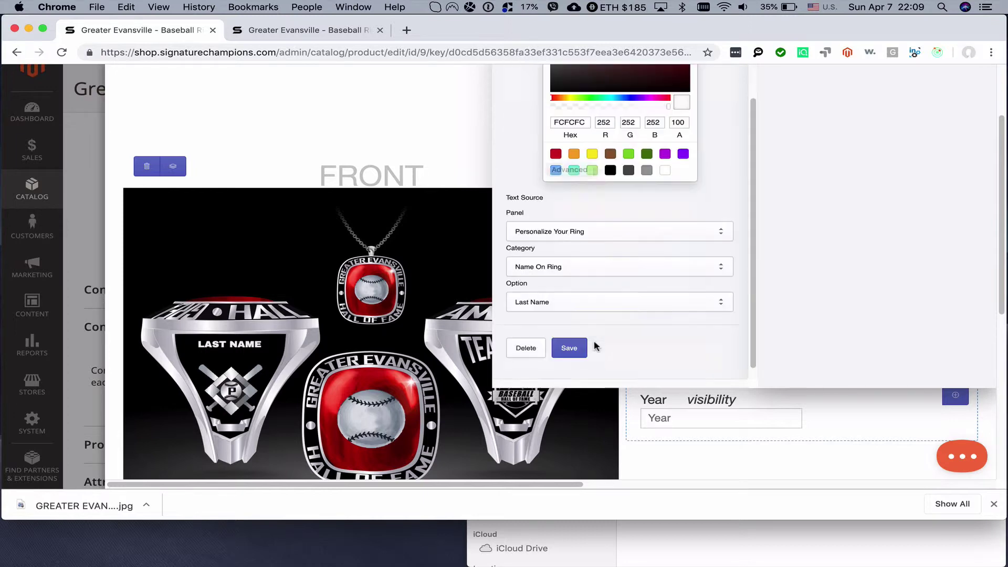
pyautogui.click(573, 348)
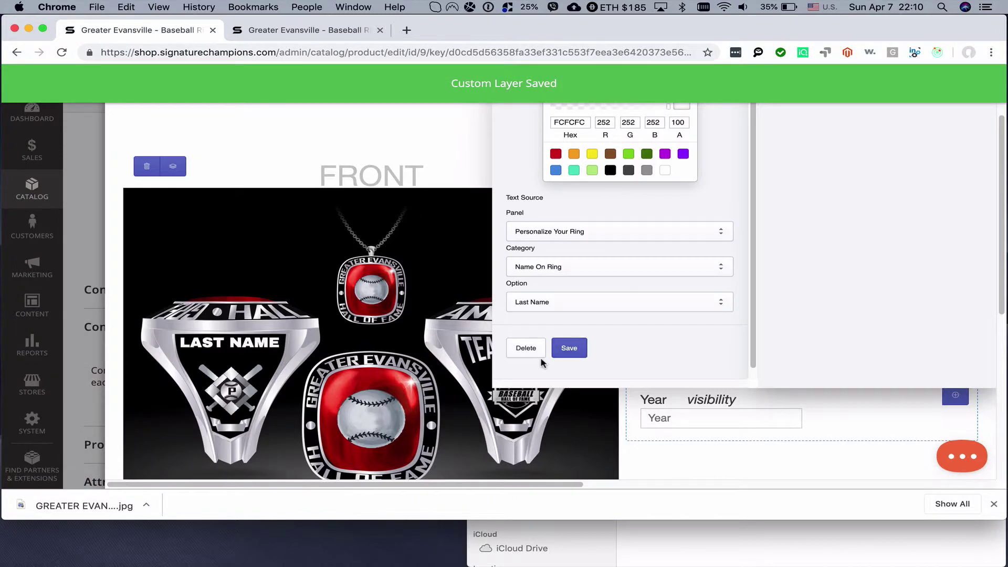
# - Add a new Front layer and title it 'Jersey #'
pyautogui.scroll(3, 673, 300)
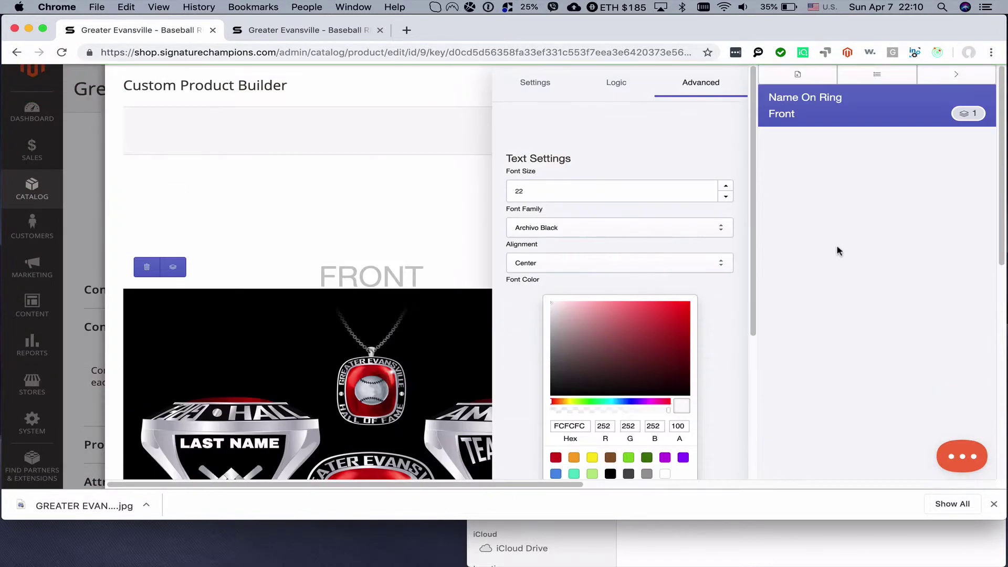
pyautogui.click(800, 79)
pyautogui.click(794, 153)
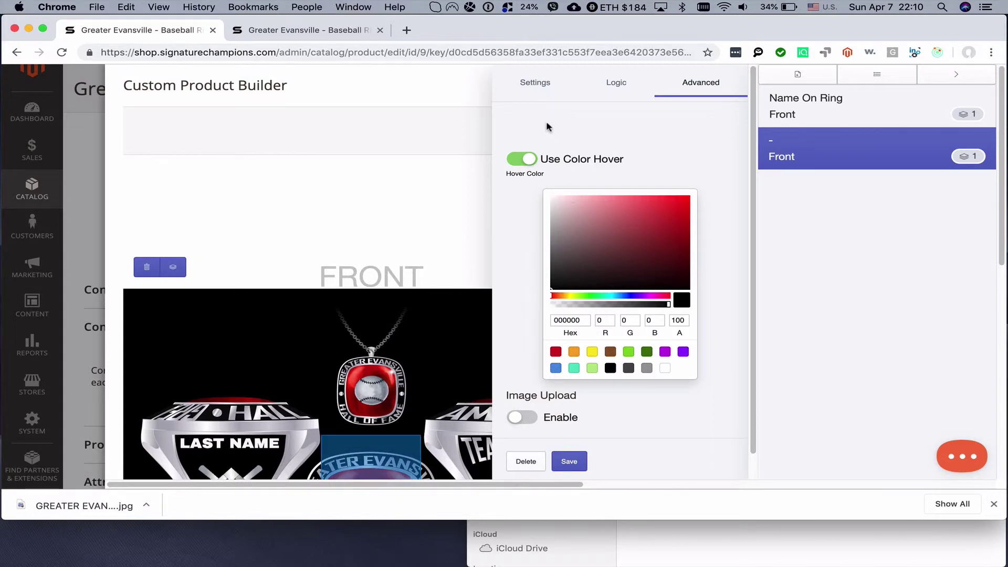
pyautogui.click(535, 84)
pyautogui.click(570, 176)
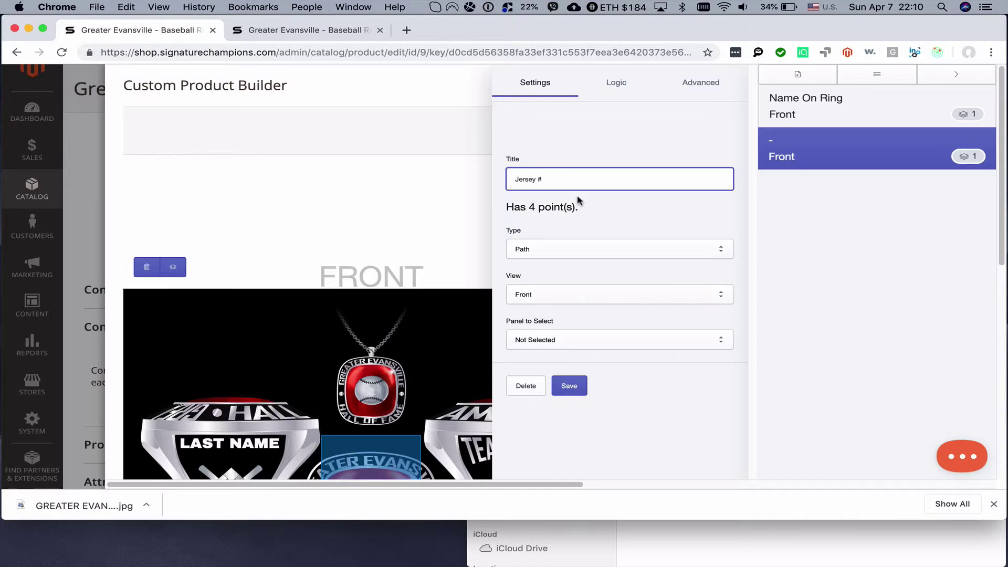
pyautogui.write('Jersey #')
# - Link the Jersey # layer to Personalize Your Ring and set its type to Text
pyautogui.click(557, 339)
pyautogui.click(554, 347)
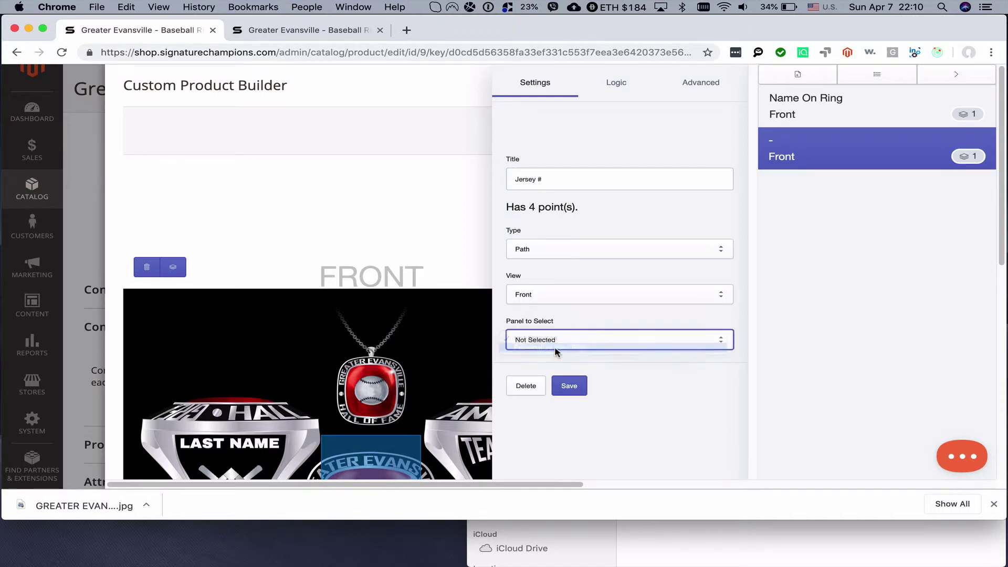
pyautogui.click(557, 248)
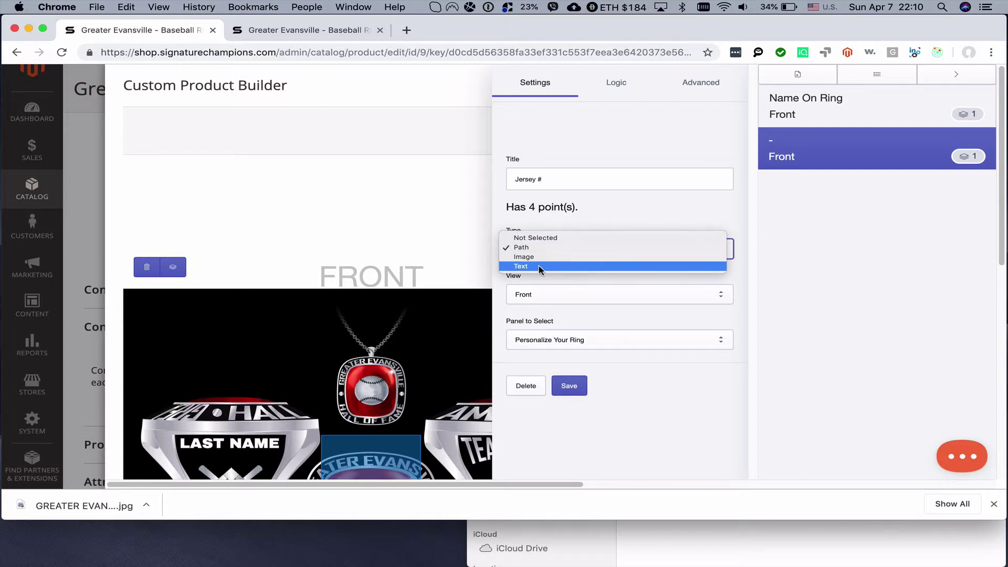
pyautogui.click(536, 267)
pyautogui.click(561, 386)
pyautogui.scroll(-2, 561, 387)
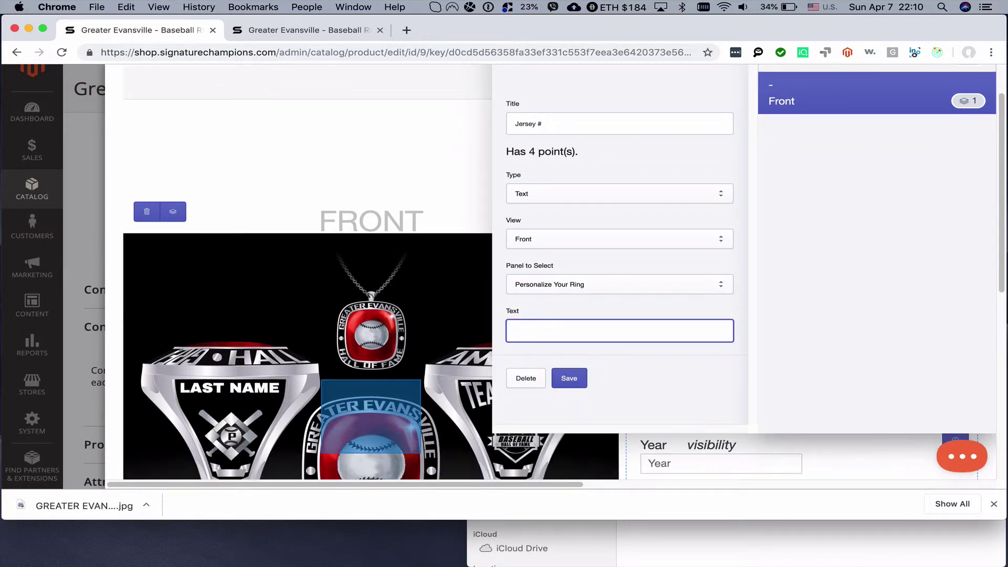
pyautogui.click(722, 391)
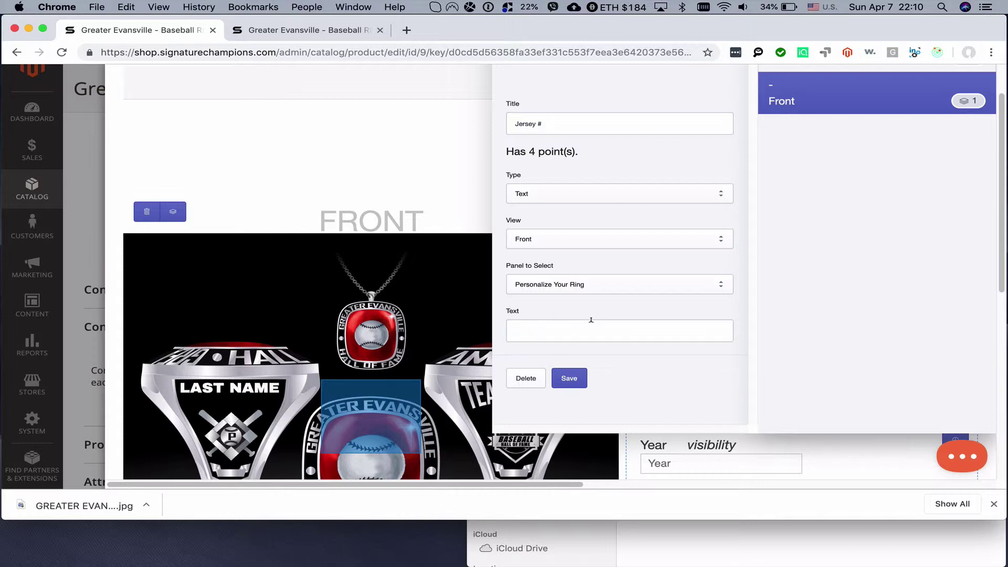
pyautogui.scroll(2, 614, 315)
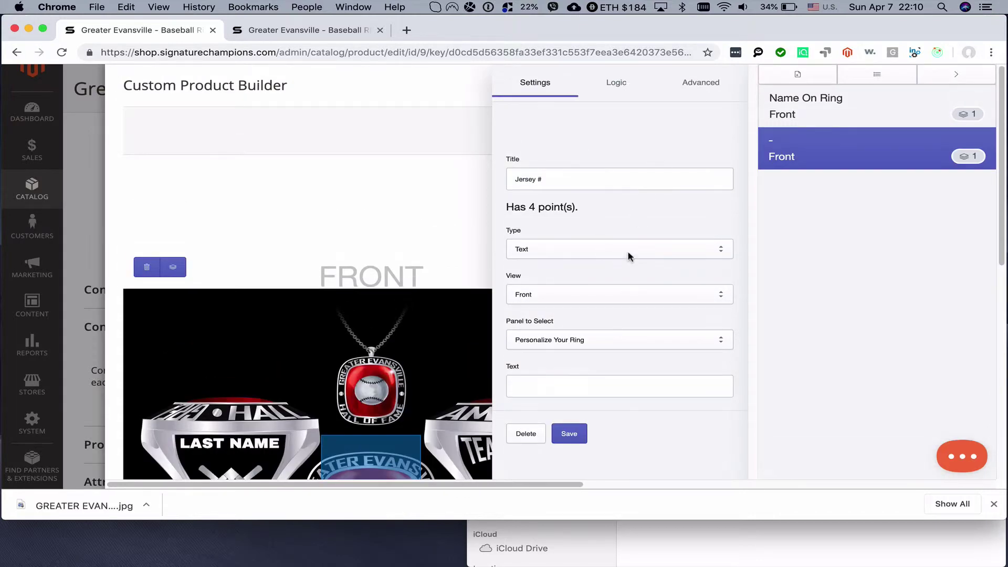
# - Style the Jersey # text at font size 14 in centred Archivo Black
pyautogui.click(704, 97)
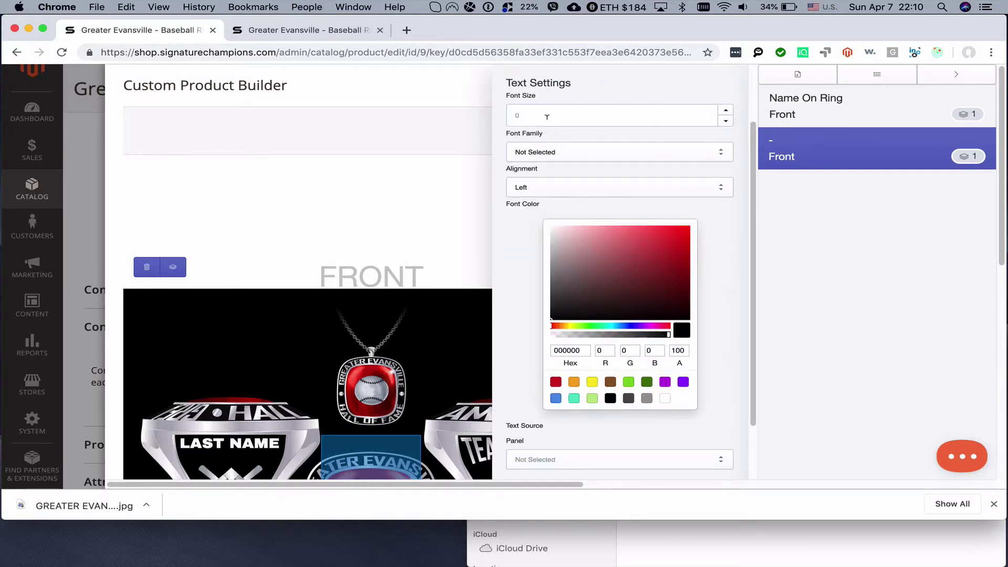
pyautogui.doubleClick(546, 116)
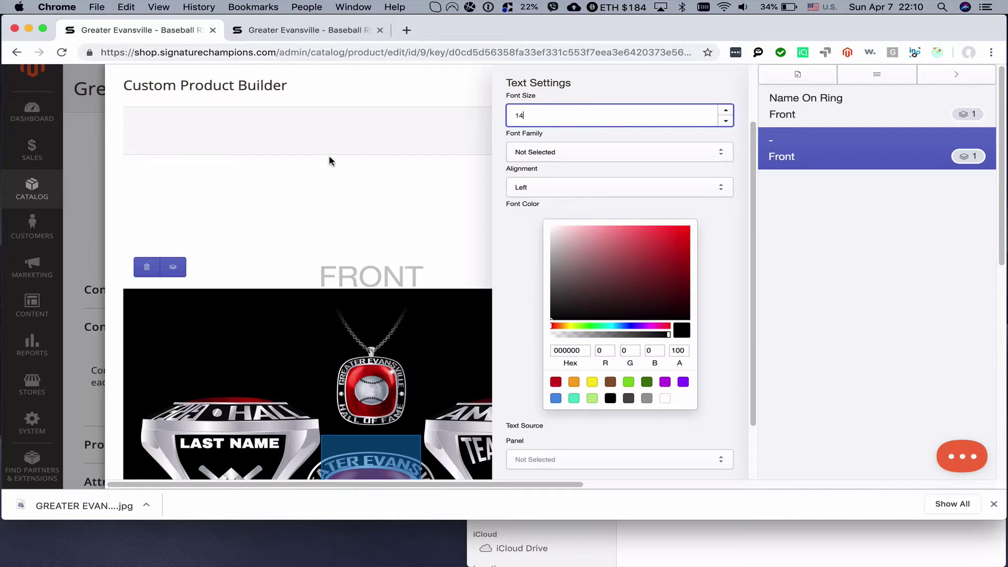
pyautogui.click(545, 156)
pyautogui.write('arc')
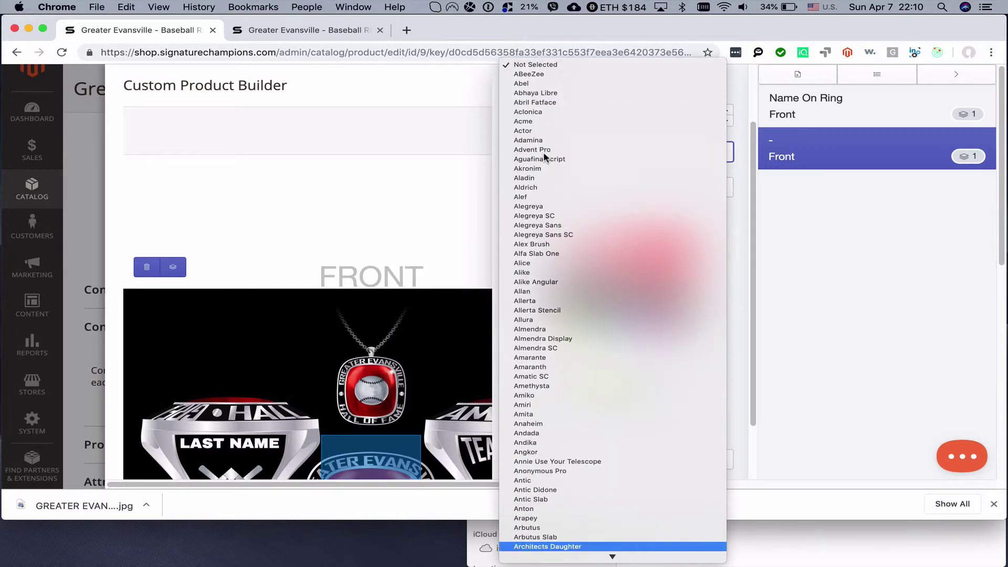
pyautogui.press('Down')
pyautogui.press('Down')
pyautogui.press('Return')
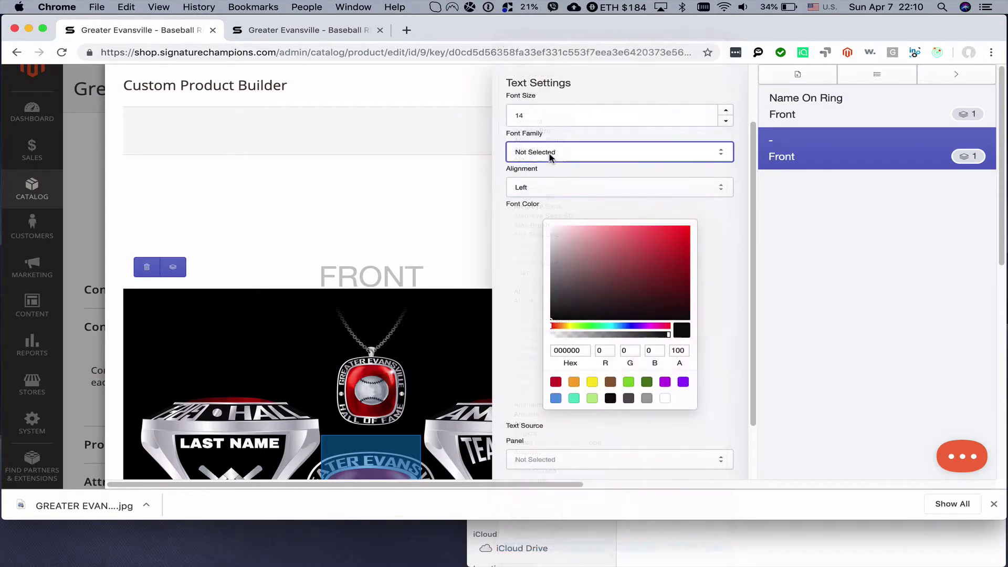
pyautogui.click(542, 191)
pyautogui.click(544, 195)
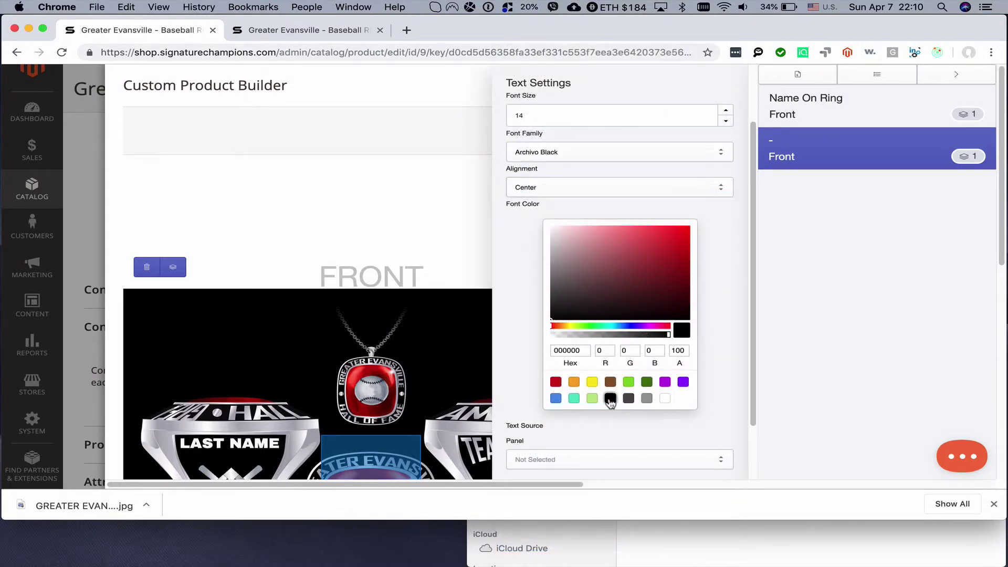
# - Source the text from Personalize Your Ring / Jersey # / Jersey #, then save the layer
pyautogui.scroll(-1, 604, 416)
pyautogui.click(557, 430)
pyautogui.click(553, 429)
pyautogui.scroll(-2, 562, 425)
pyautogui.click(563, 389)
pyautogui.click(553, 409)
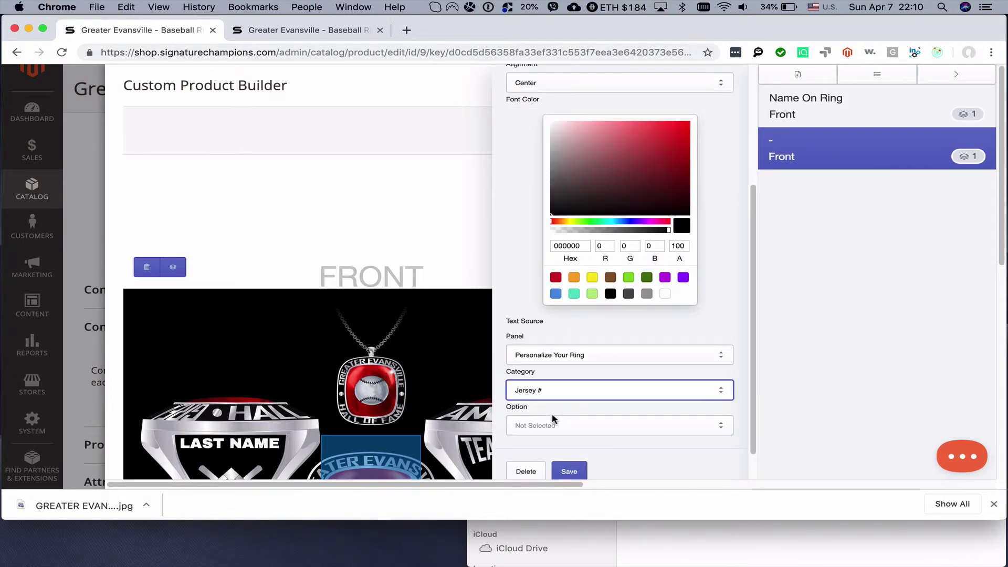
pyautogui.click(554, 424)
pyautogui.click(556, 426)
pyautogui.scroll(-1, 596, 364)
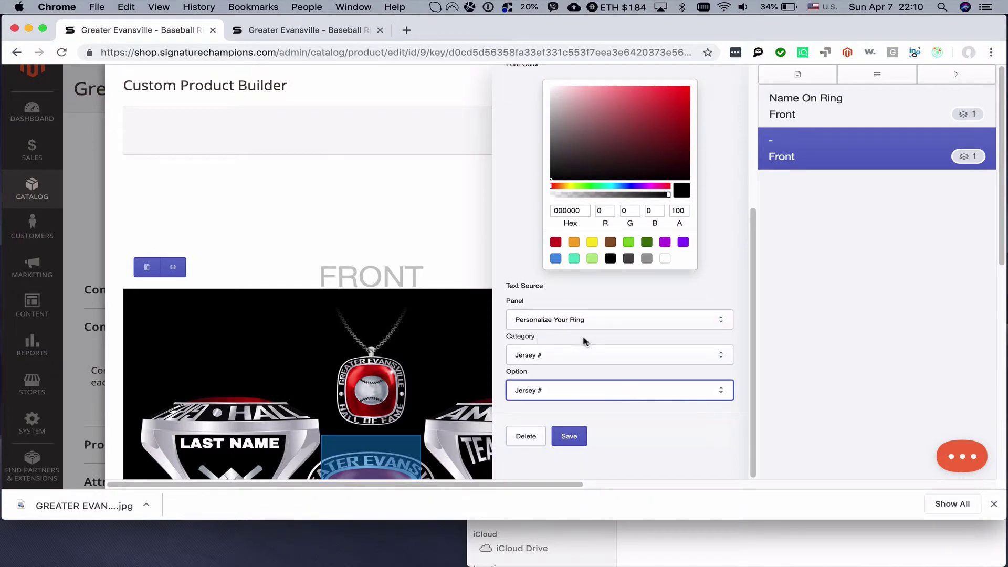
pyautogui.scroll(-1, 527, 397)
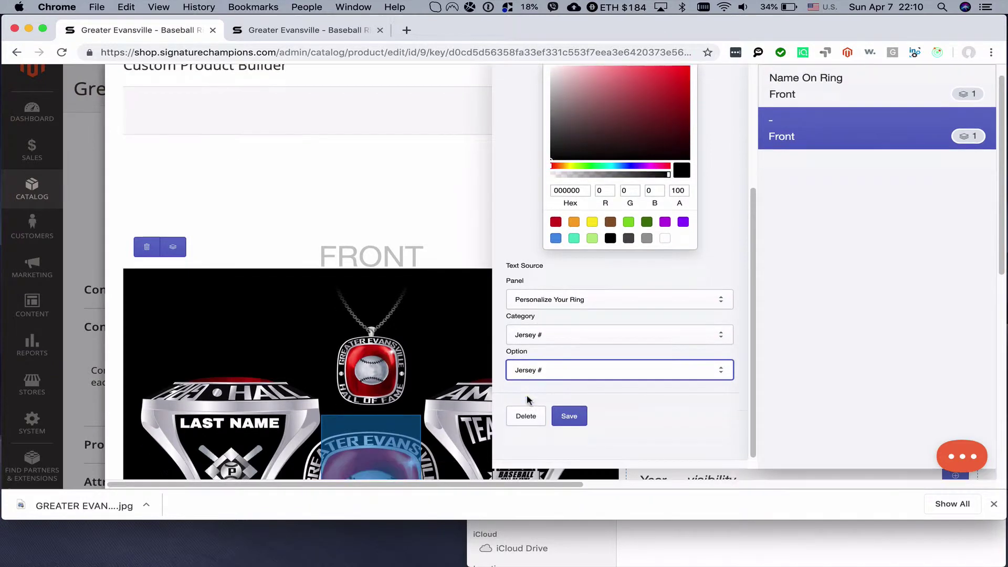
pyautogui.click(571, 417)
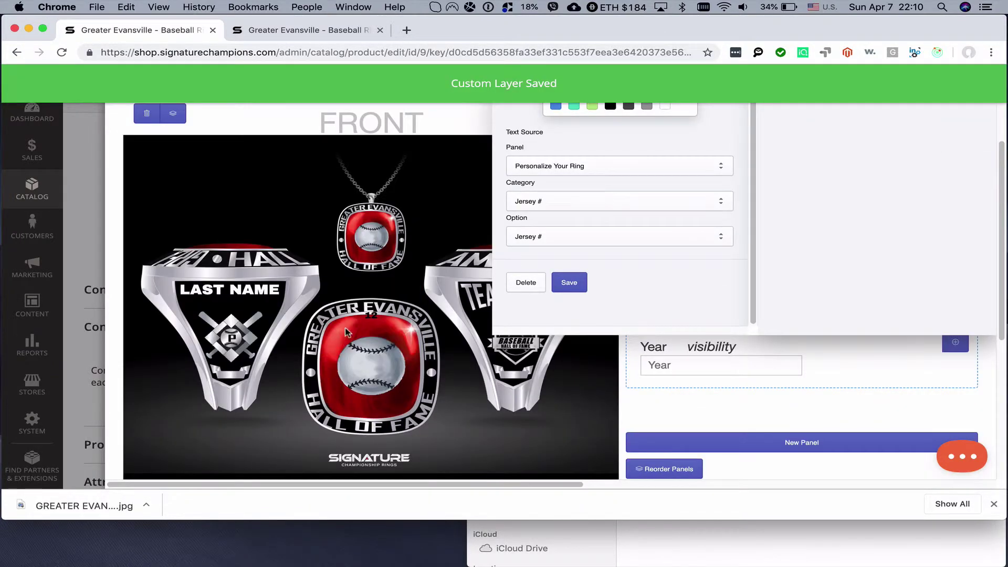
# - Place the jersey number 12 on the left ring below the emblem and save its position
pyautogui.moveTo(370, 317); pyautogui.dragTo(229, 376)
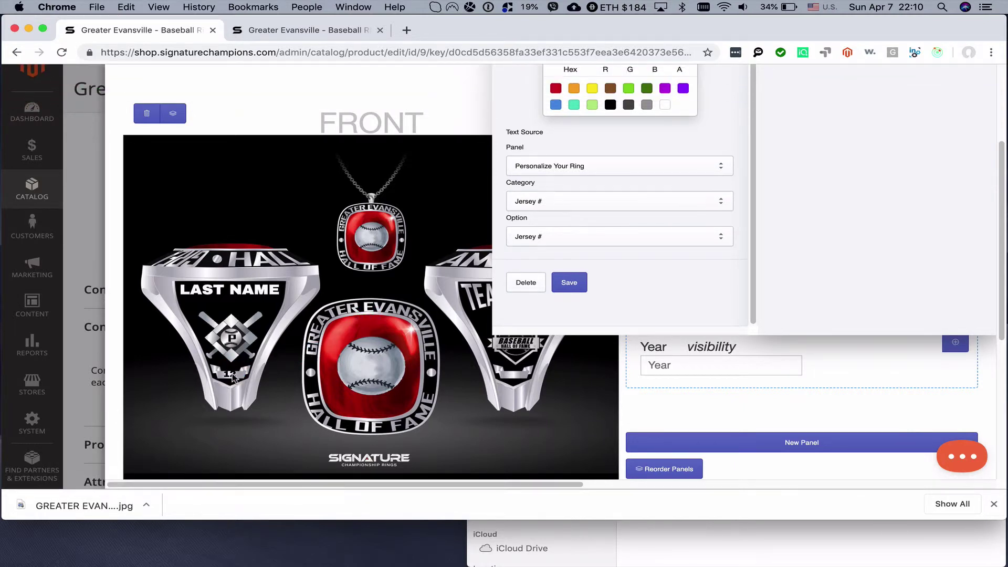
pyautogui.moveTo(231, 376); pyautogui.dragTo(231, 378)
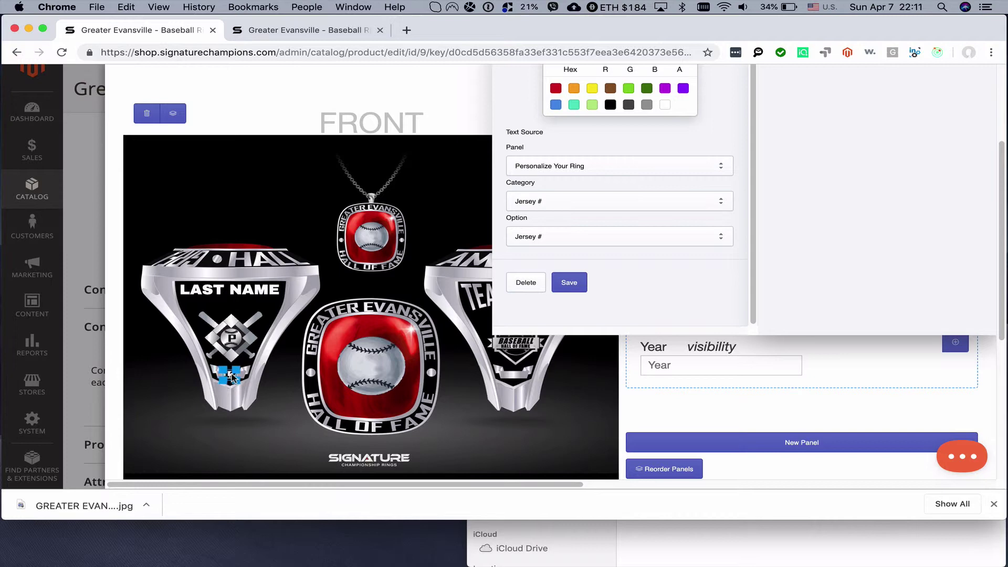
pyautogui.click(279, 404)
pyautogui.click(234, 377)
pyautogui.click(274, 393)
pyautogui.click(570, 286)
pyautogui.scroll(3, 731, 274)
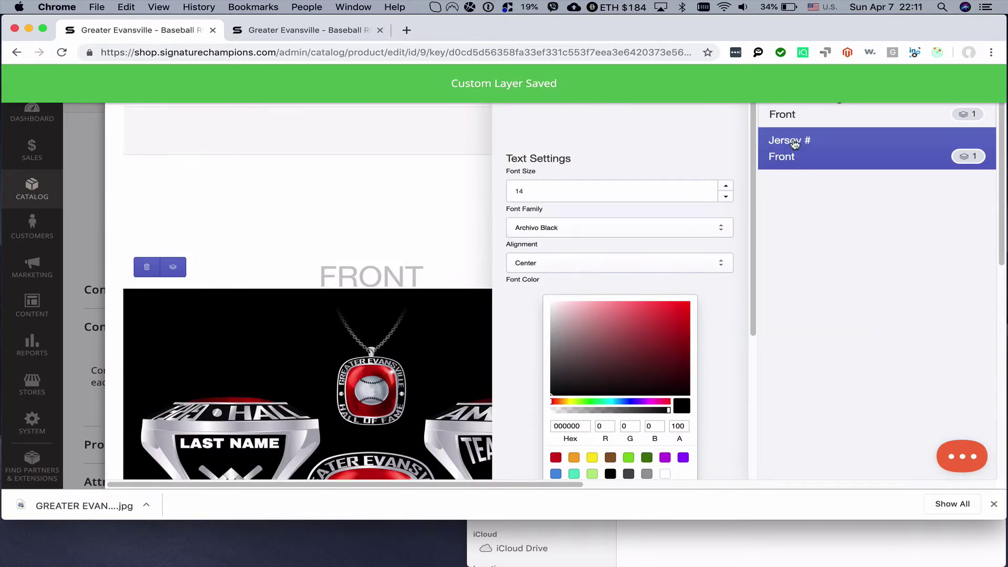
# - Add a new blank layer and title it Year
pyautogui.click(799, 78)
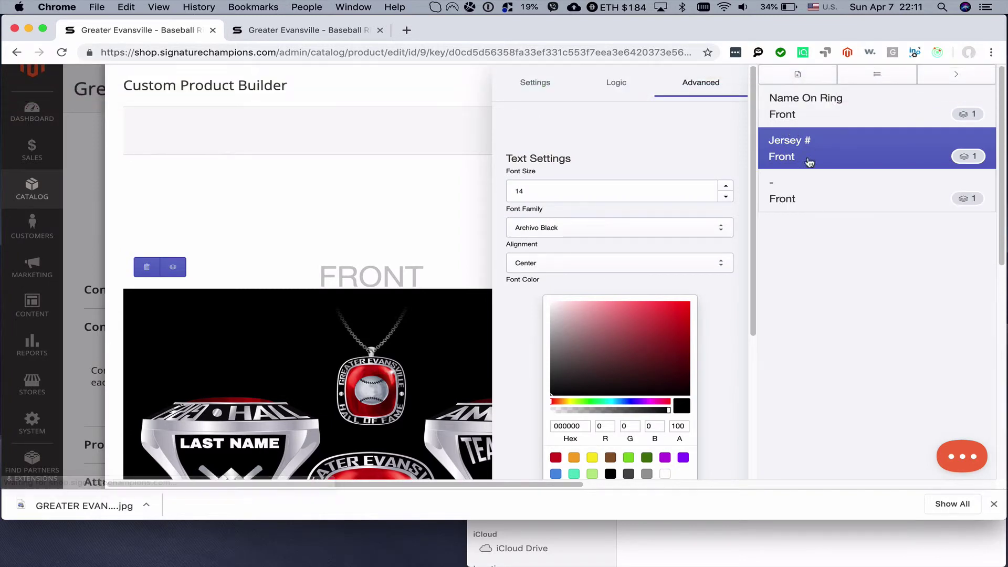
pyautogui.click(809, 195)
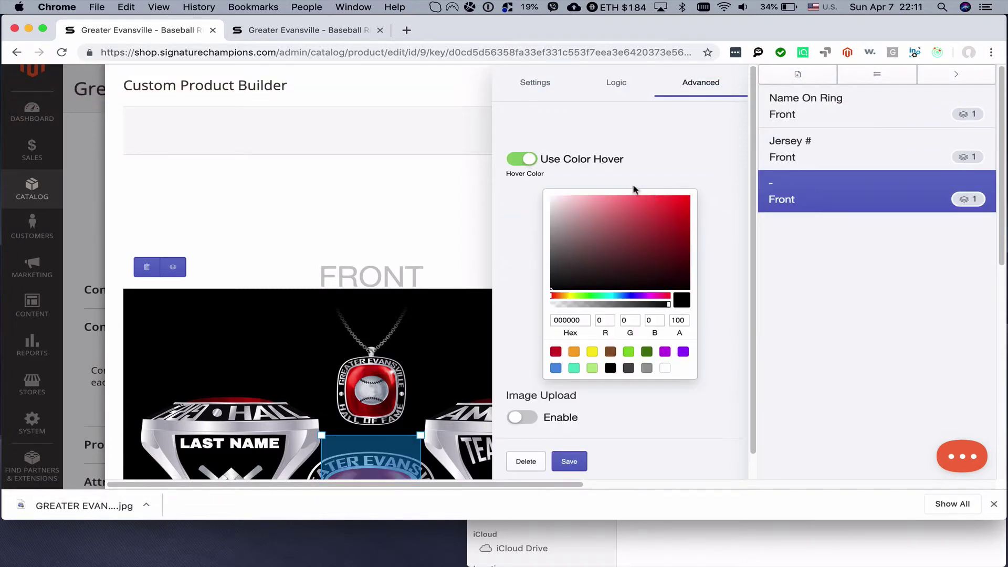
pyautogui.click(541, 84)
pyautogui.click(560, 174)
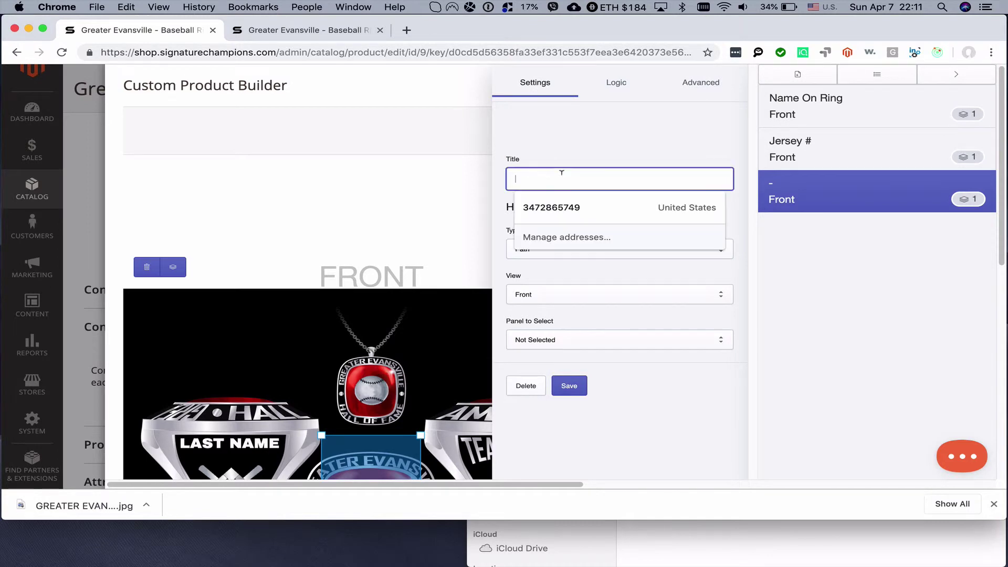
pyautogui.scroll(-3, 561, 179)
pyautogui.scroll(3, 561, 178)
pyautogui.write('Year')
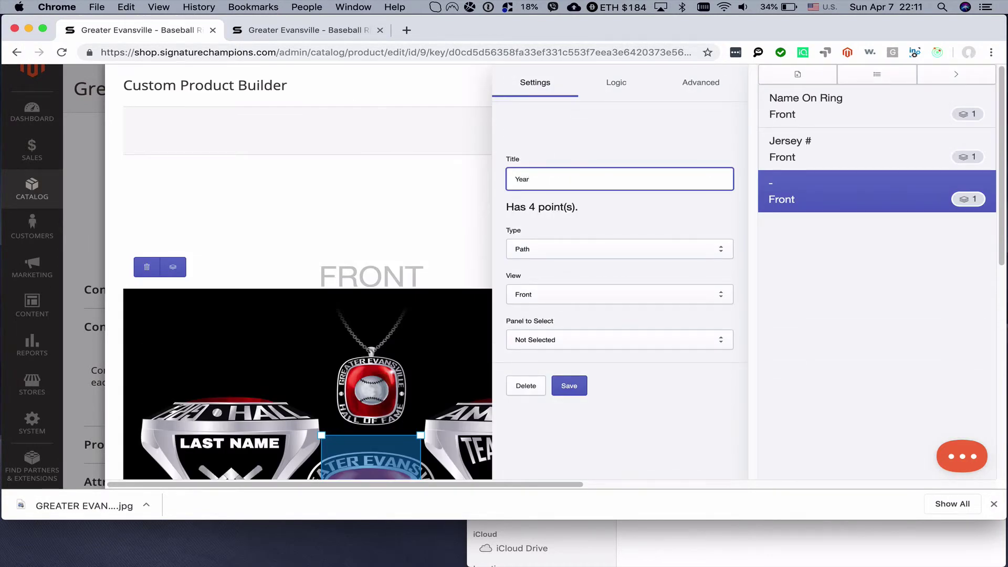
# - Make it a Text layer on the Front view, linked to Personalize Your Ring, with text Year
pyautogui.click(561, 250)
pyautogui.click(561, 264)
pyautogui.click(547, 293)
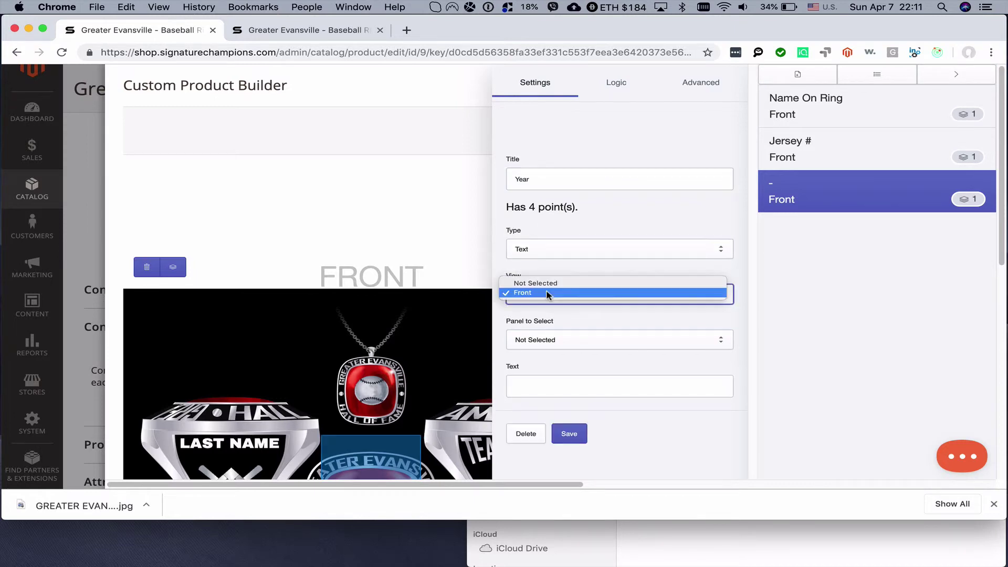
pyautogui.click(547, 293)
pyautogui.click(551, 340)
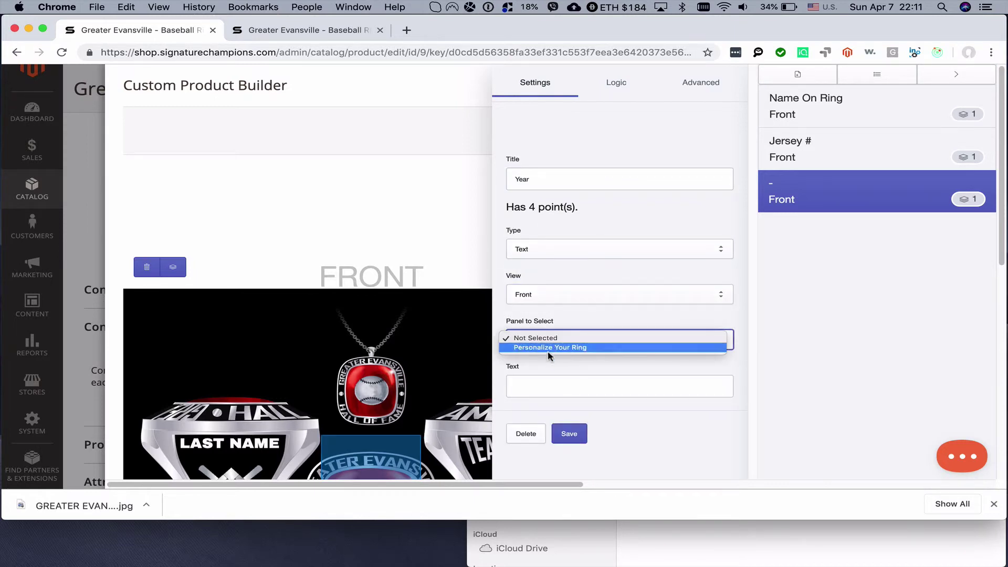
pyautogui.click(548, 347)
pyautogui.click(549, 384)
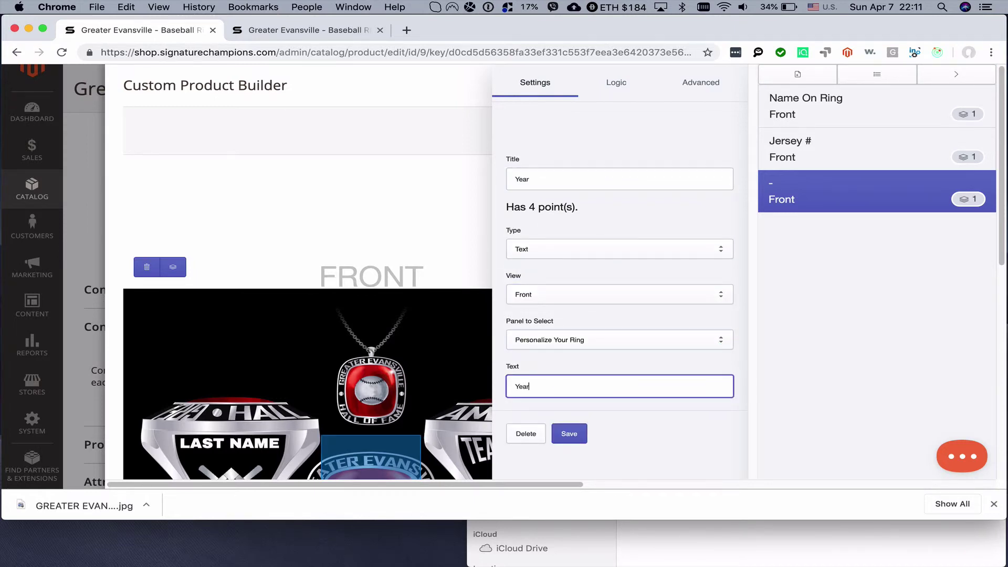
# - Style the Year text at size 22 in centred, black Archivo Black
pyautogui.click(701, 83)
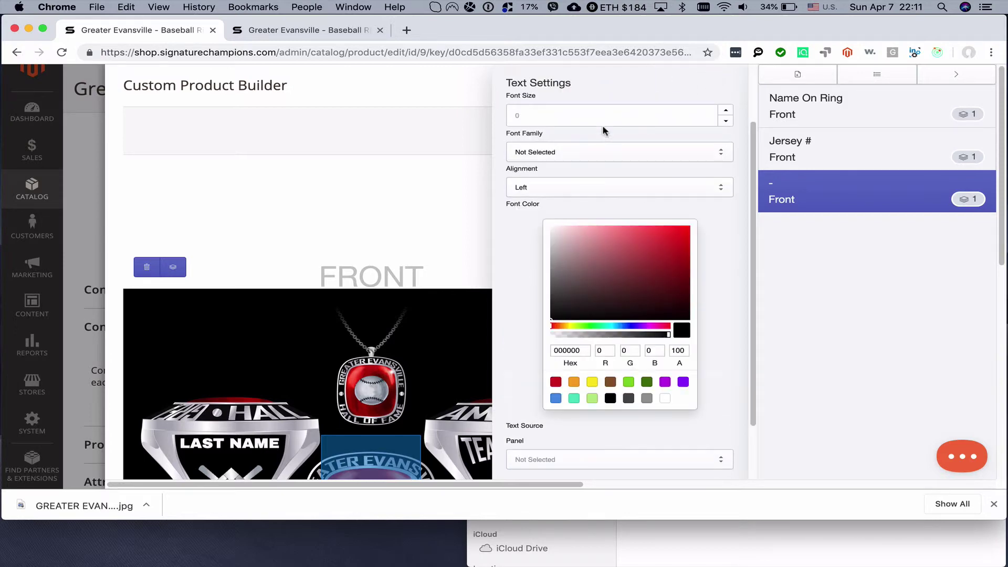
pyautogui.press('Tab')
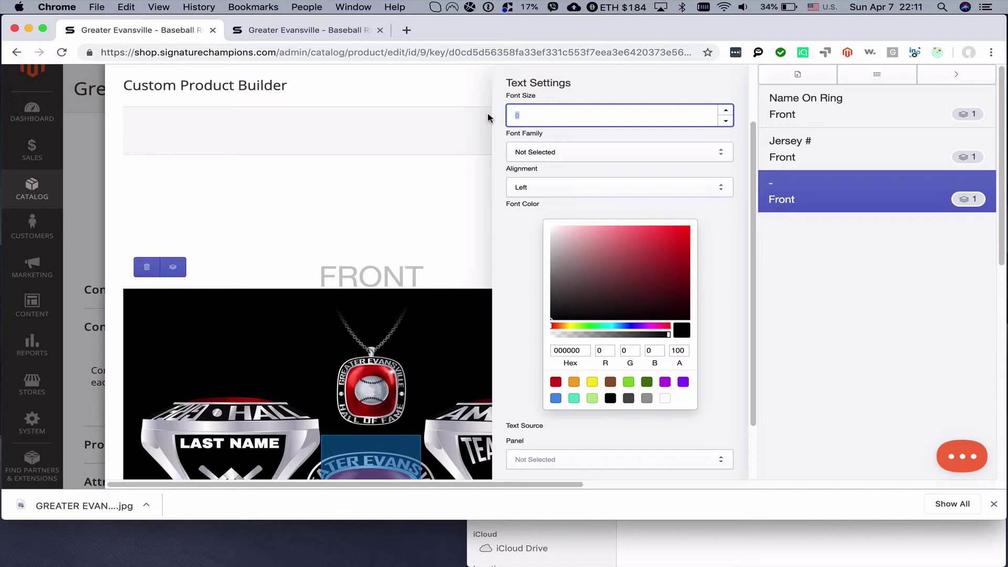
pyautogui.write('22')
pyautogui.click(560, 157)
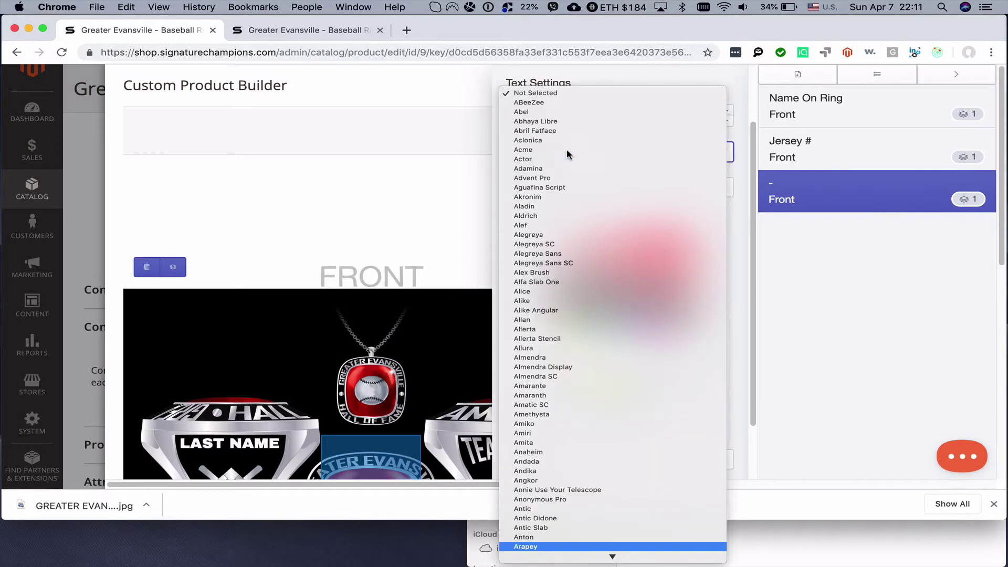
pyautogui.scroll(-4, 570, 446)
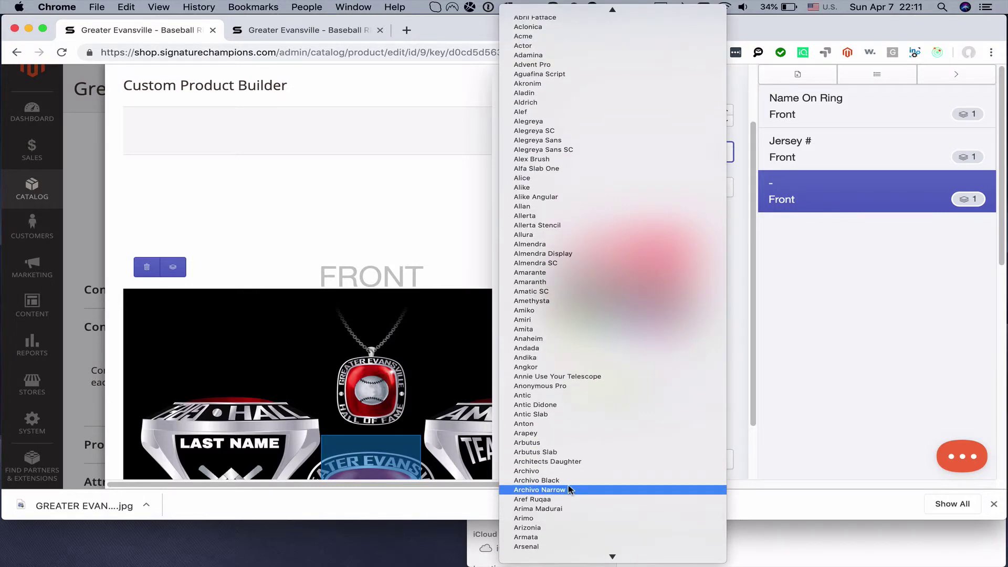
pyautogui.click(537, 480)
pyautogui.click(566, 188)
pyautogui.click(565, 193)
pyautogui.press('c')
pyautogui.click(611, 399)
# - Source the text from Personalize Your Ring's Year category and Year option, then save
pyautogui.click(581, 459)
pyautogui.click(581, 459)
pyautogui.scroll(-3, 591, 413)
pyautogui.click(579, 391)
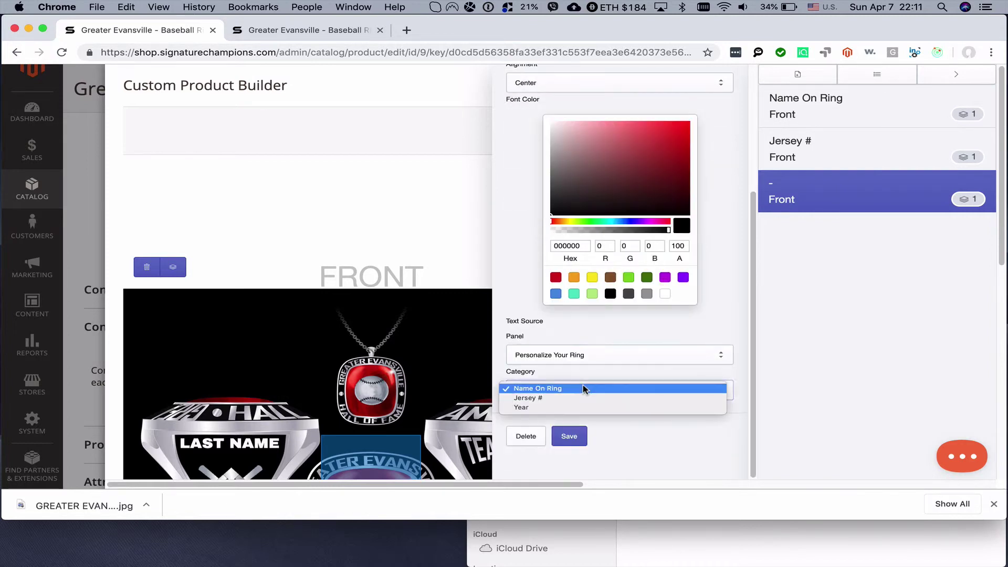
pyautogui.click(578, 394)
pyautogui.click(579, 395)
pyautogui.click(580, 398)
pyautogui.click(578, 426)
pyautogui.click(581, 434)
pyautogui.scroll(-1, 596, 446)
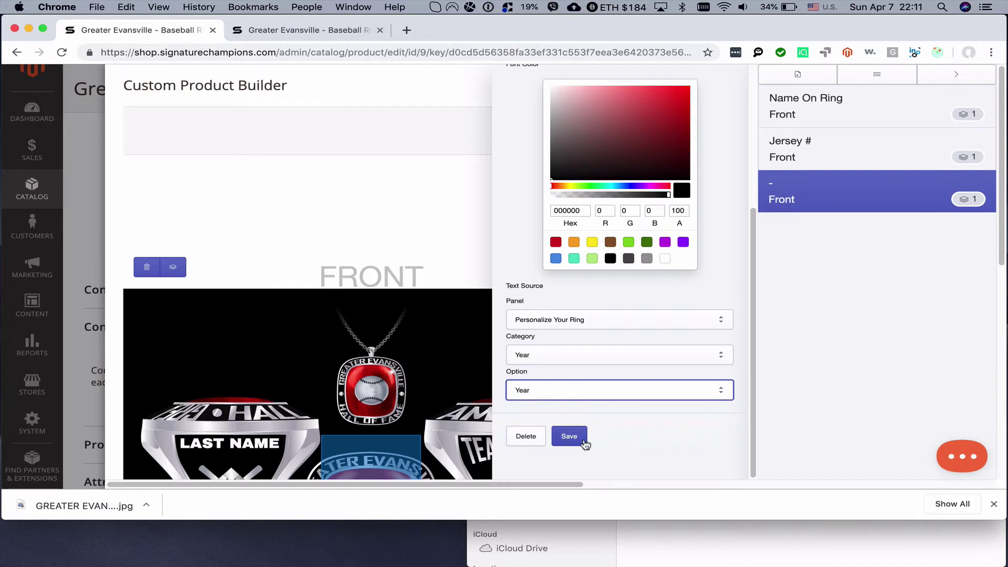
pyautogui.click(582, 440)
# - Move the Year text onto the right ring's shank and reduce its font size to 14
pyautogui.scroll(4, 646, 337)
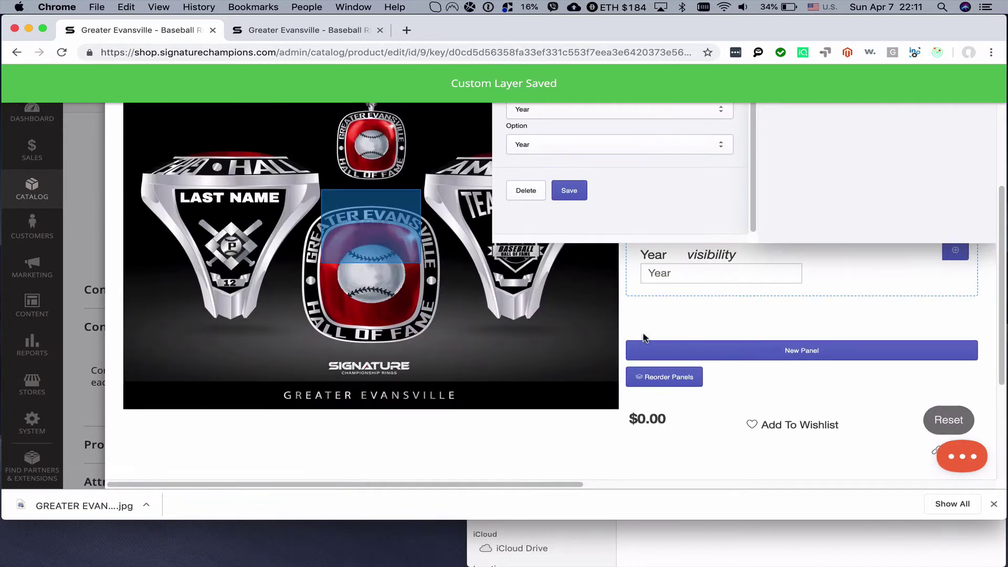
pyautogui.moveTo(379, 232); pyautogui.dragTo(515, 289)
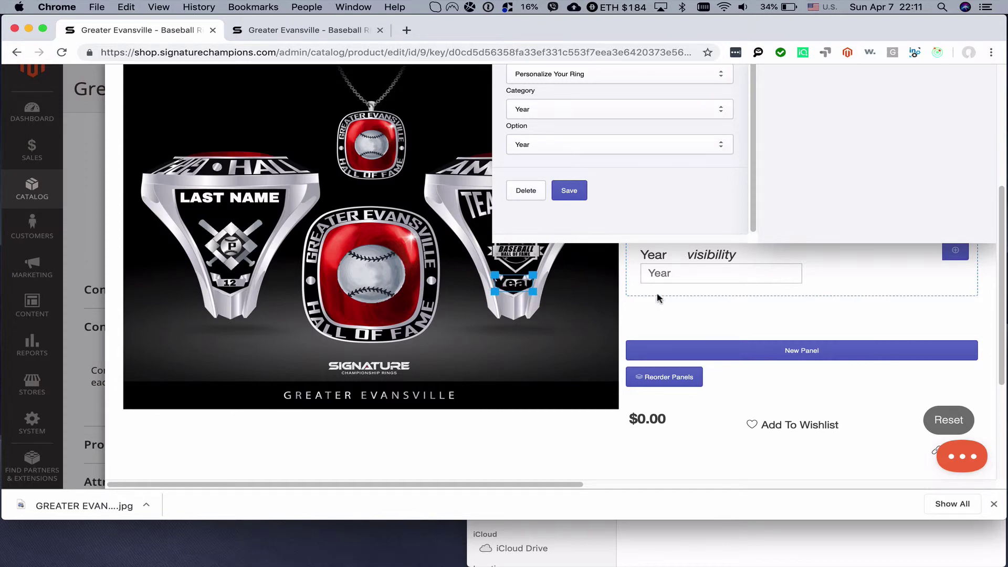
pyautogui.click(543, 286)
pyautogui.moveTo(530, 191); pyautogui.dragTo(500, 191)
pyautogui.write('14')
pyautogui.click(591, 156)
pyautogui.scroll(-5, 692, 359)
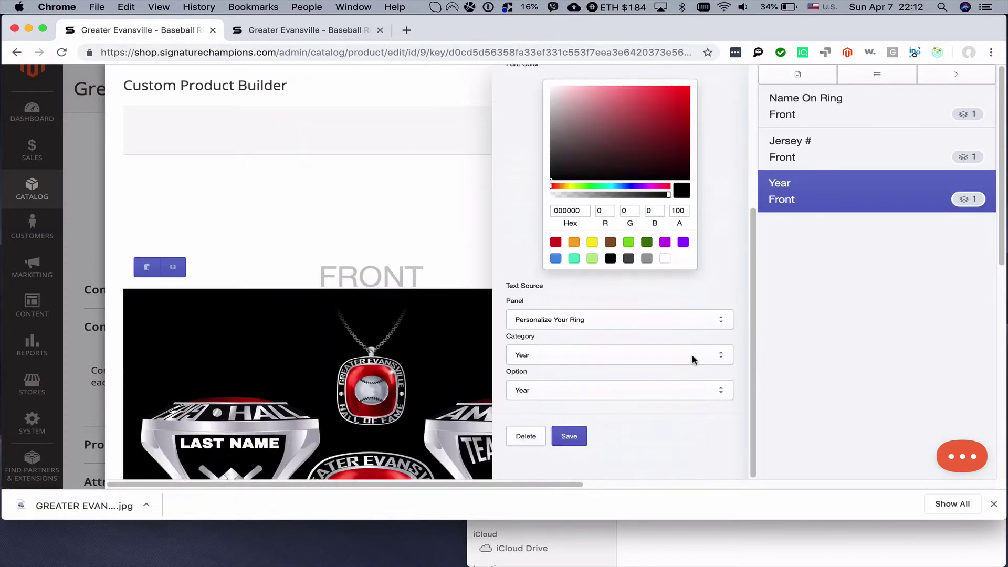
pyautogui.click(570, 437)
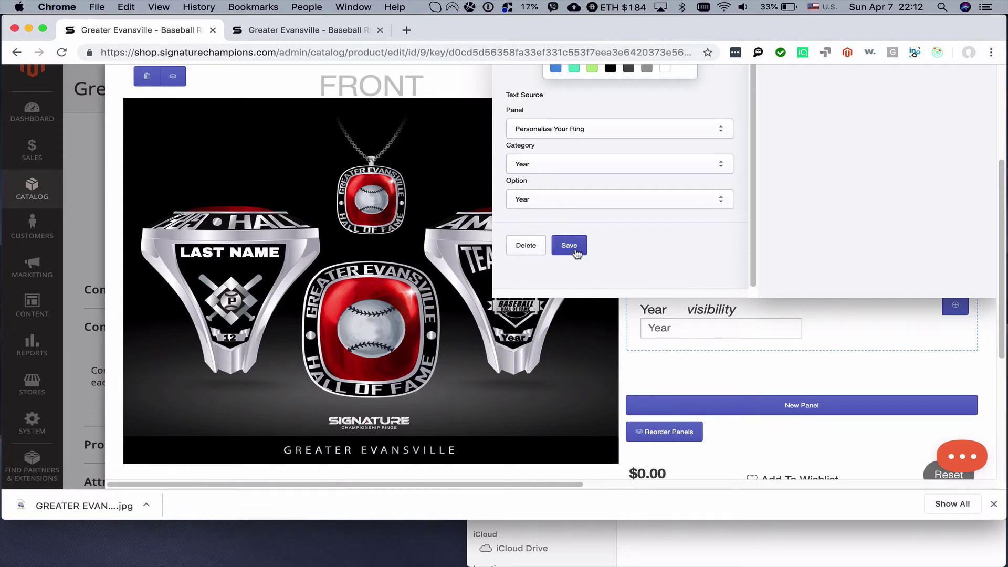
# - Re-save the Year layer and close the layer settings to return to the form
pyautogui.click(570, 246)
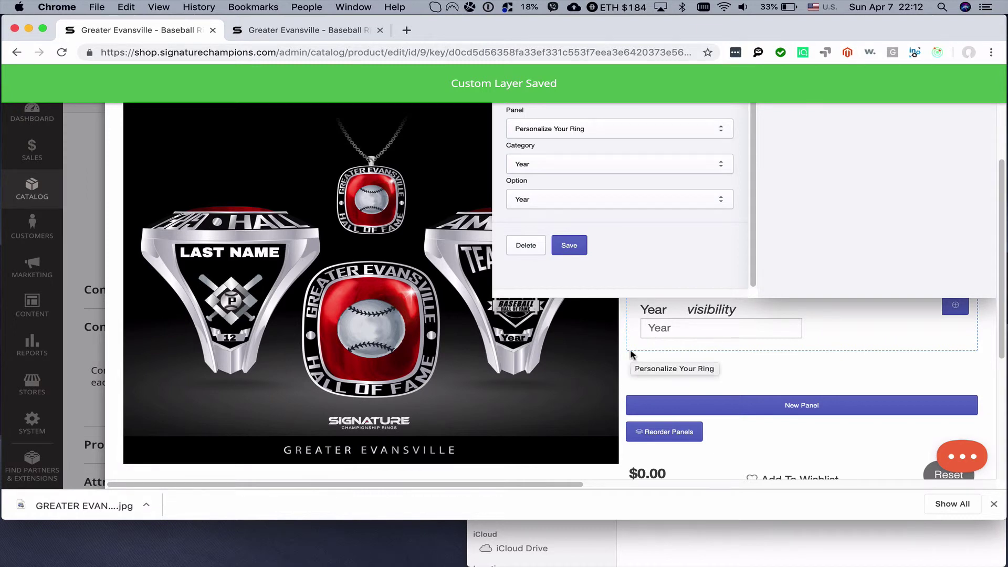
pyautogui.scroll(10, 630, 349)
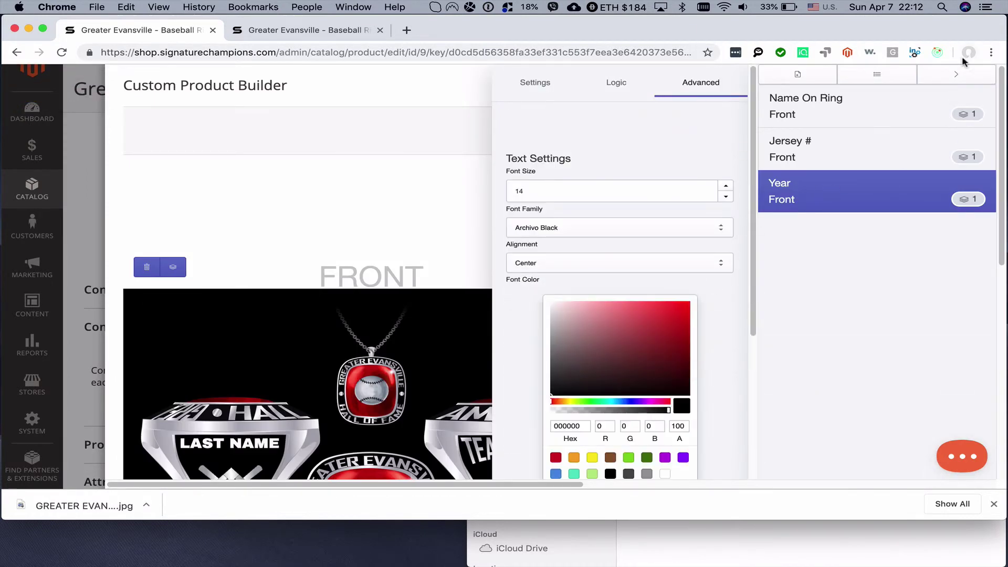
pyautogui.click(956, 74)
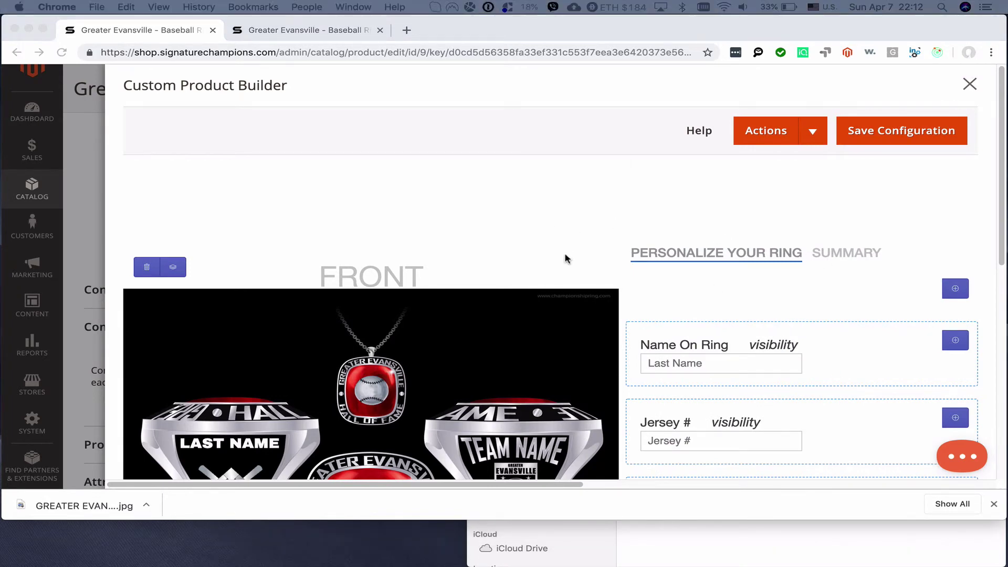
# - Save the whole ring product configuration
pyautogui.scroll(-6, 735, 247)
pyautogui.scroll(-3, 745, 243)
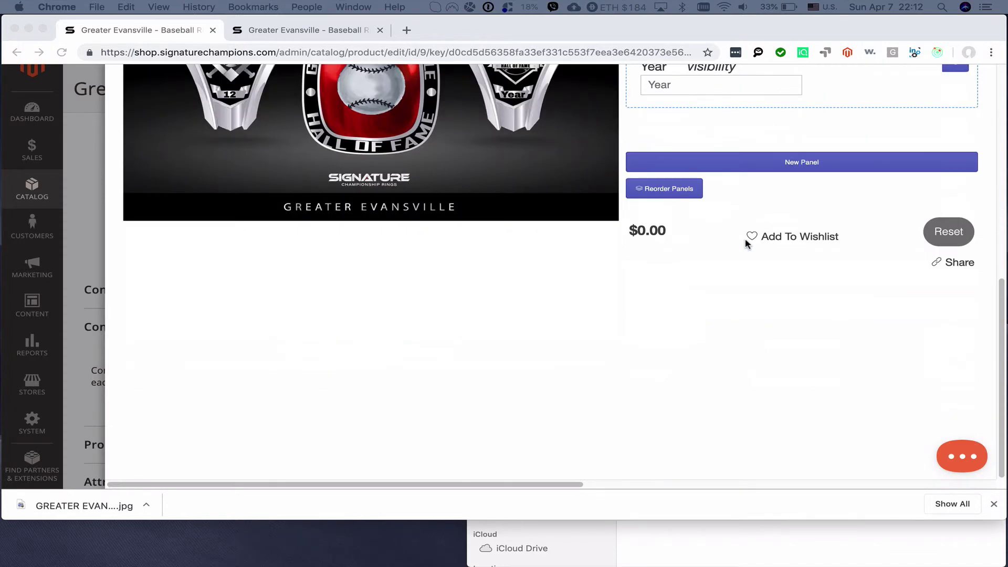
pyautogui.scroll(8, 745, 243)
pyautogui.scroll(-5, 745, 243)
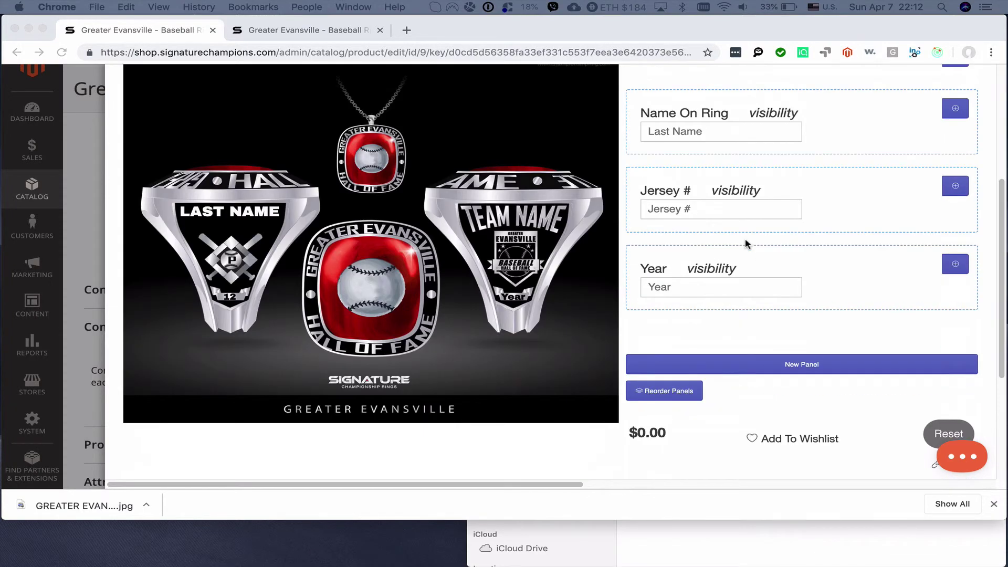
pyautogui.scroll(5, 747, 244)
pyautogui.click(902, 130)
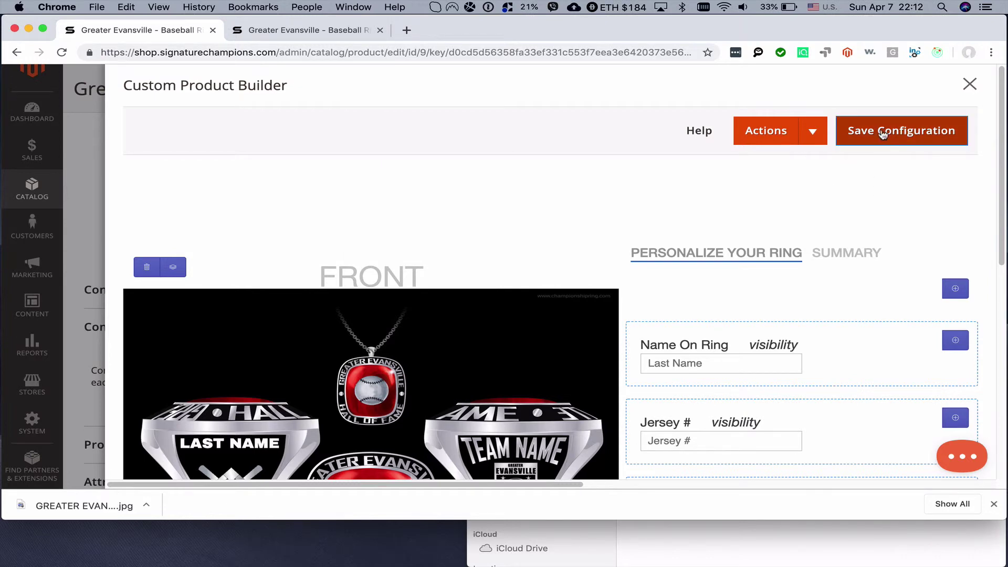
pyautogui.click(888, 135)
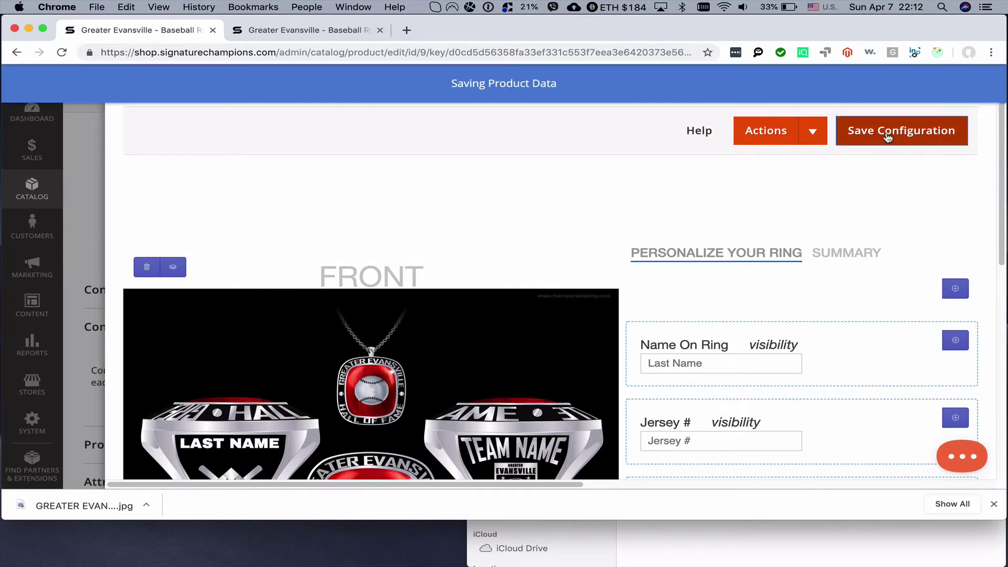
# - Close the builder, return to the product list, and view the storefront ring page
pyautogui.click(969, 85)
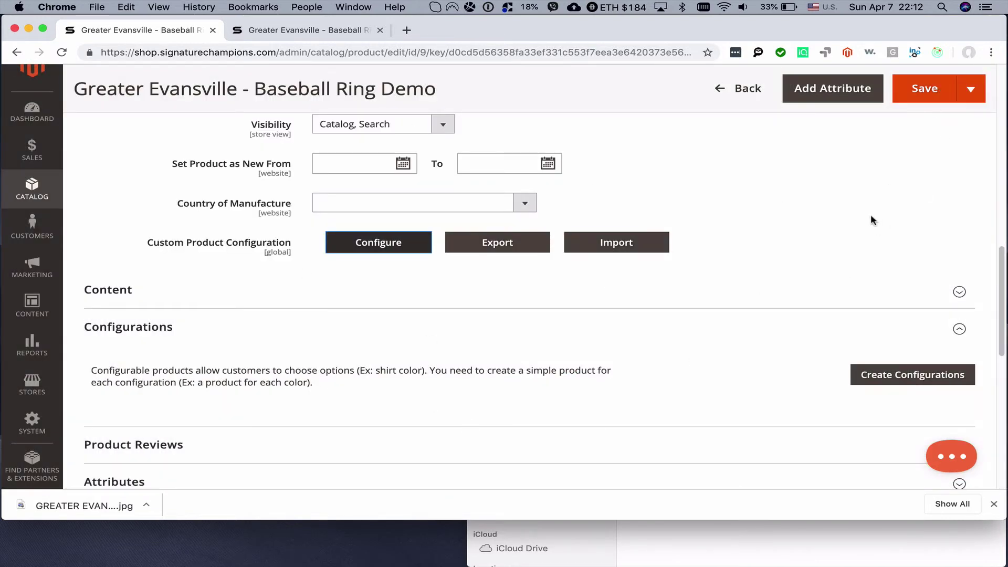
pyautogui.click(725, 95)
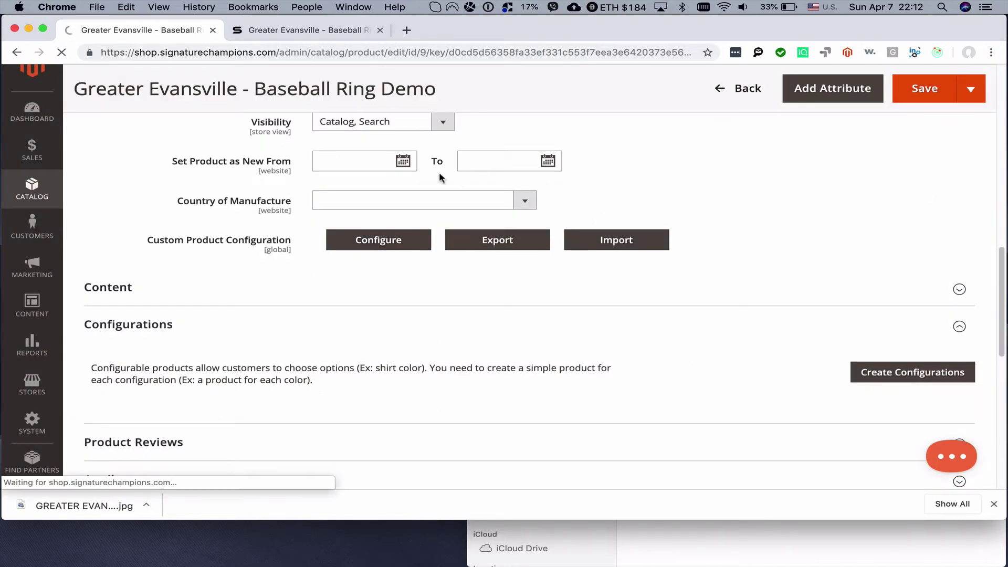
pyautogui.click(290, 33)
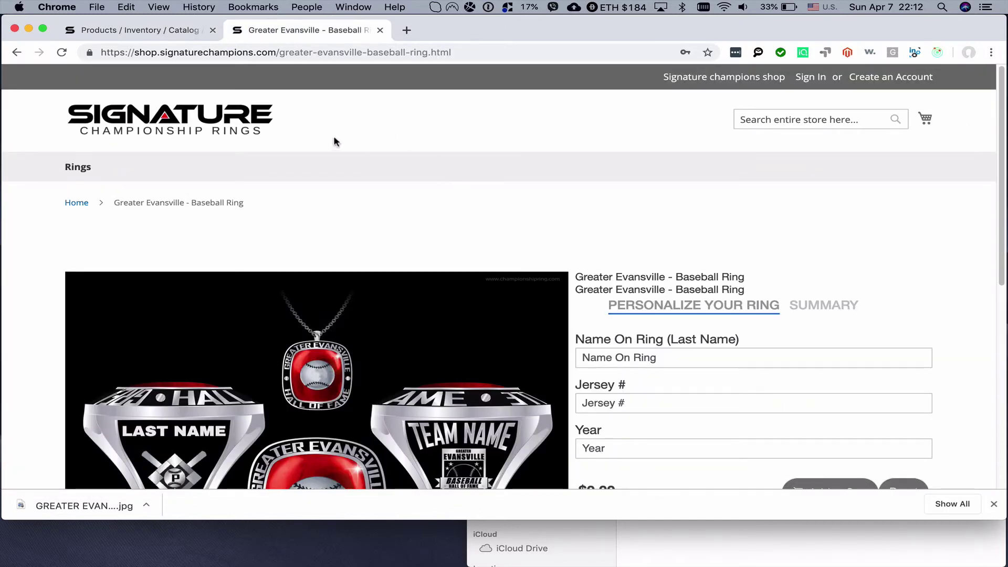
# - From the store home page, open the Greater Evansville - Baseball Ring Demo product ($209.00)
pyautogui.click(215, 126)
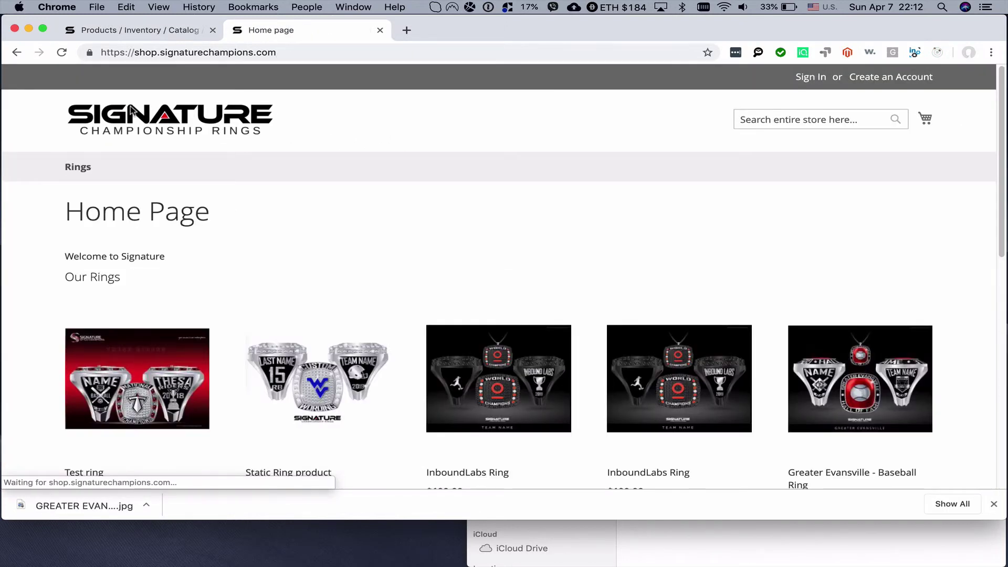
pyautogui.scroll(-3, 417, 219)
pyautogui.scroll(-5, 417, 220)
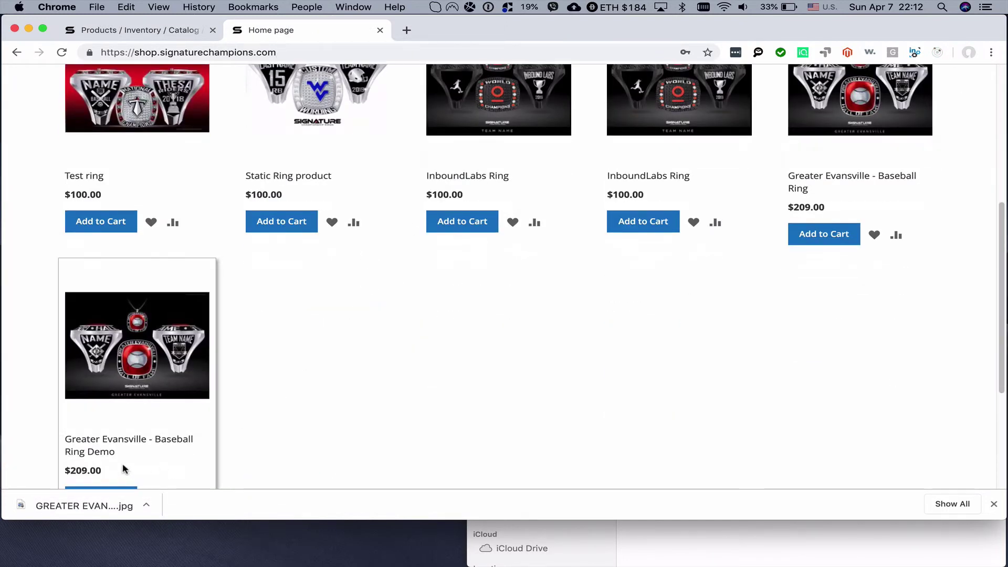
pyautogui.moveTo(114, 451); pyautogui.dragTo(80, 451)
pyautogui.click(97, 454)
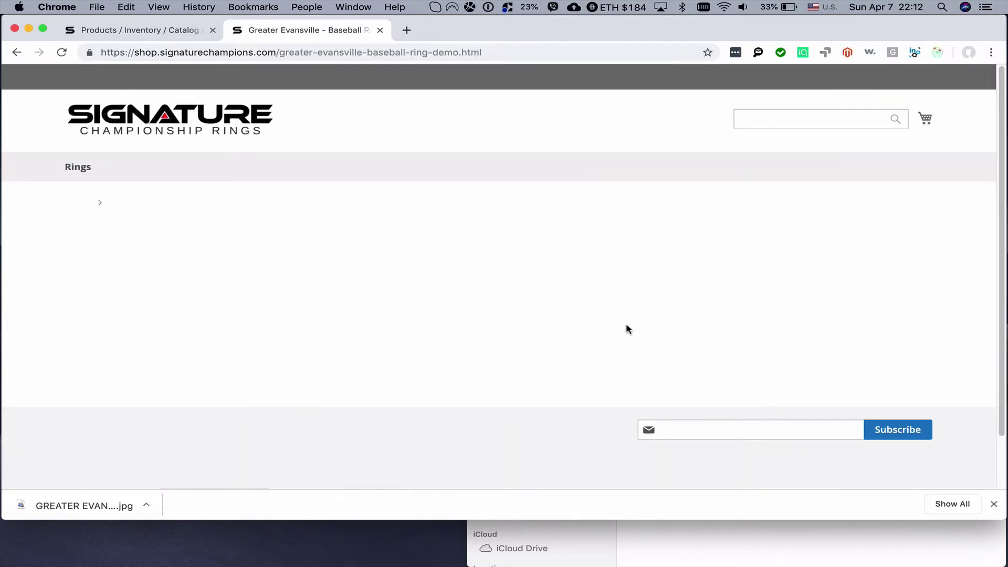
# - Personalize the ring with a last name, jersey number 14 and year 2019, and add it to the cart
pyautogui.scroll(-5, 626, 328)
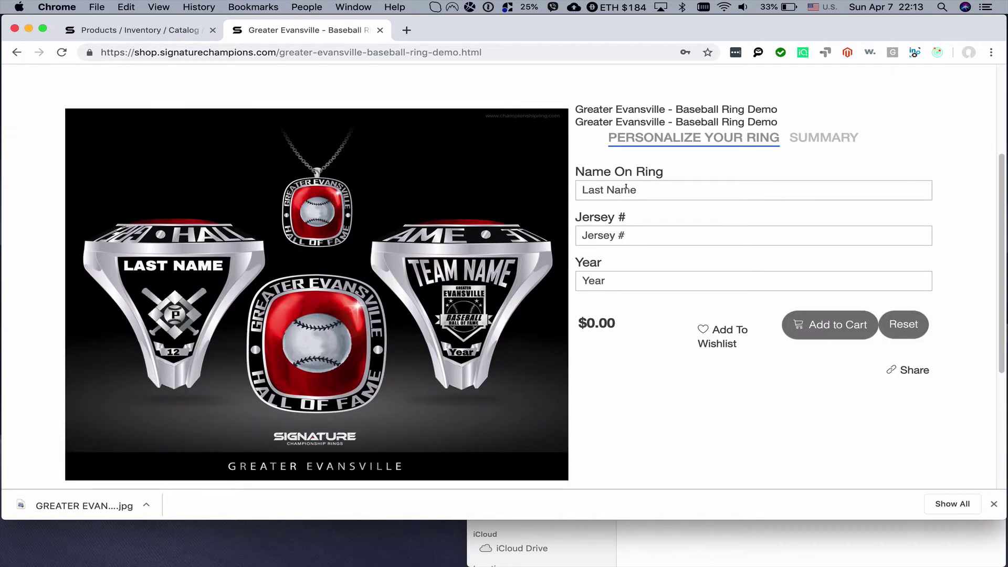
pyautogui.write('Mustafin')
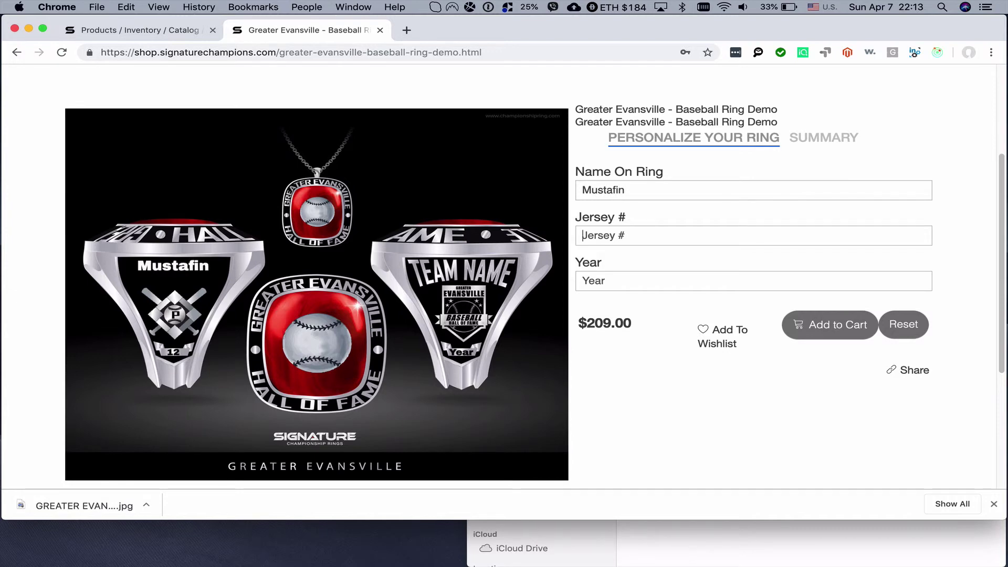
pyautogui.write('14')
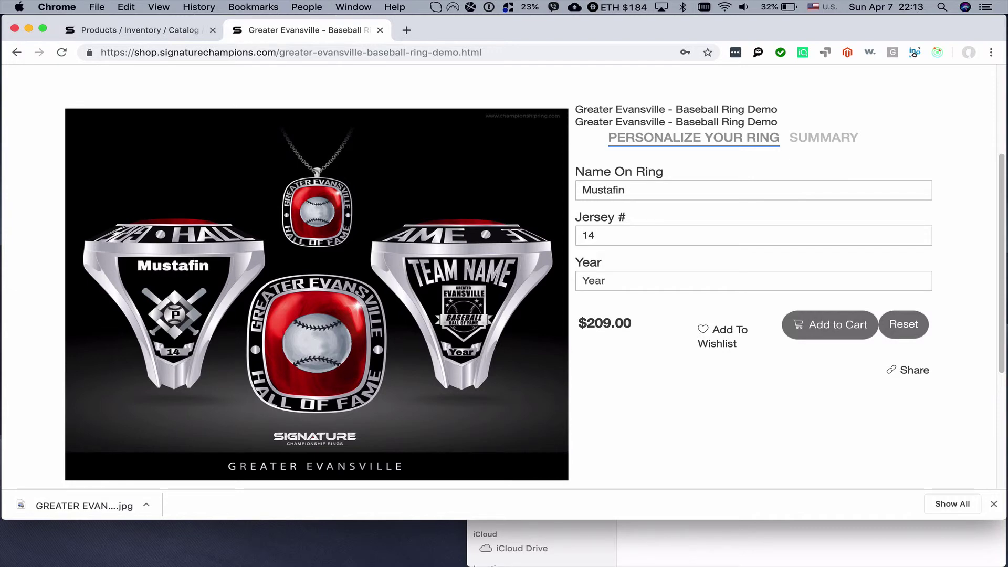
pyautogui.write('2019')
pyautogui.click(838, 331)
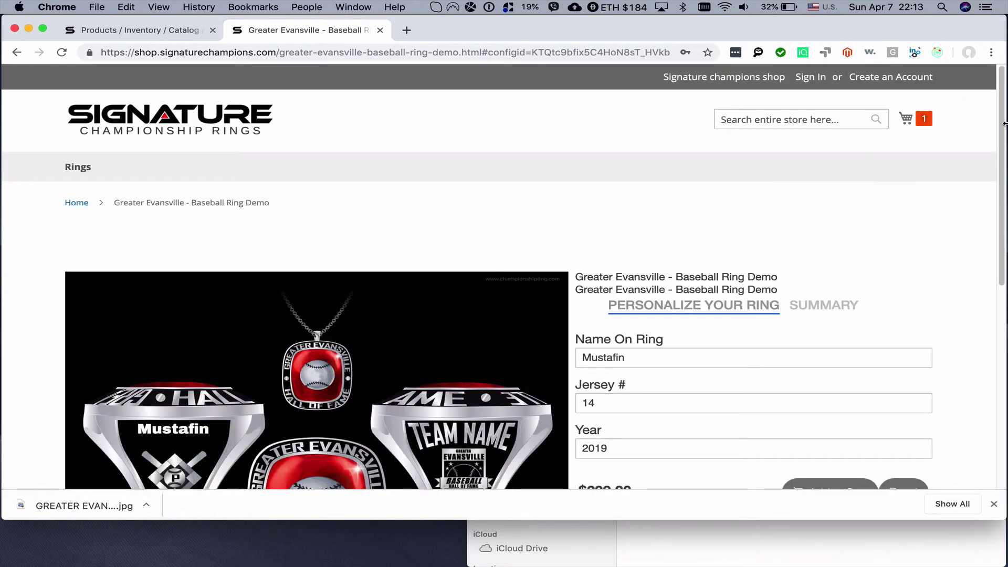
pyautogui.scroll(-3, 912, 230)
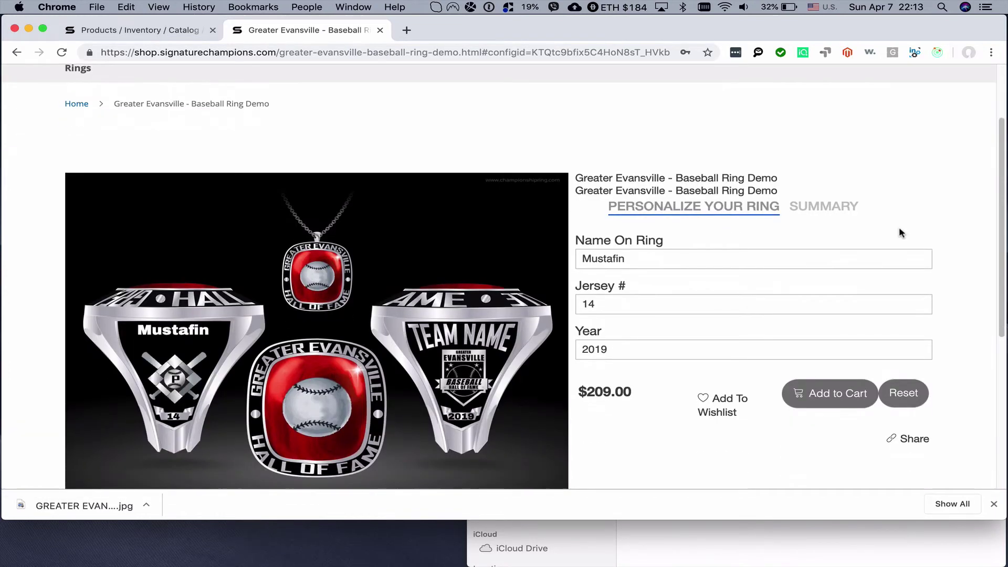
pyautogui.scroll(4, 899, 231)
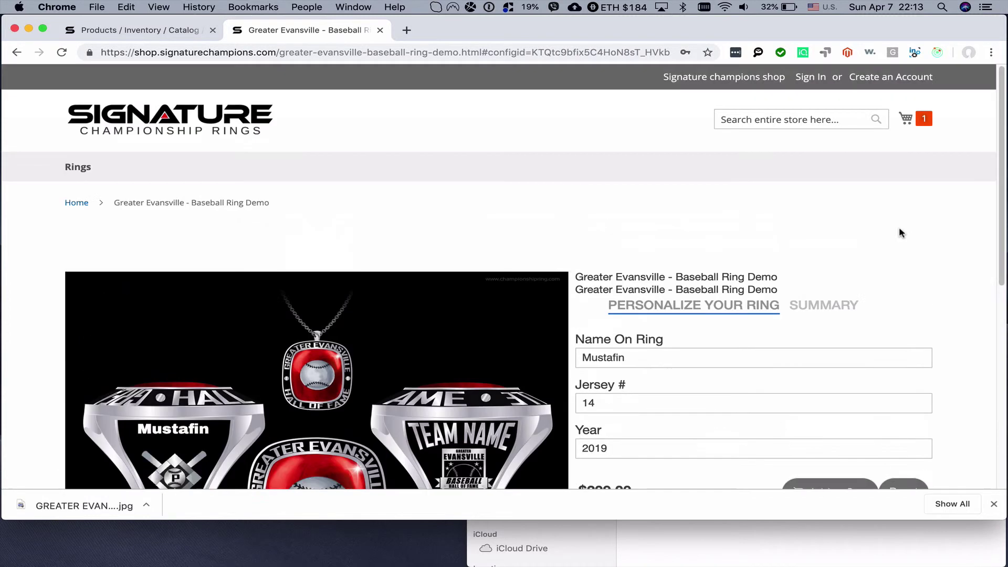
# - Go to checkout and check the ring's name, jersey 14 and year 2019 in the order summary
pyautogui.click(918, 116)
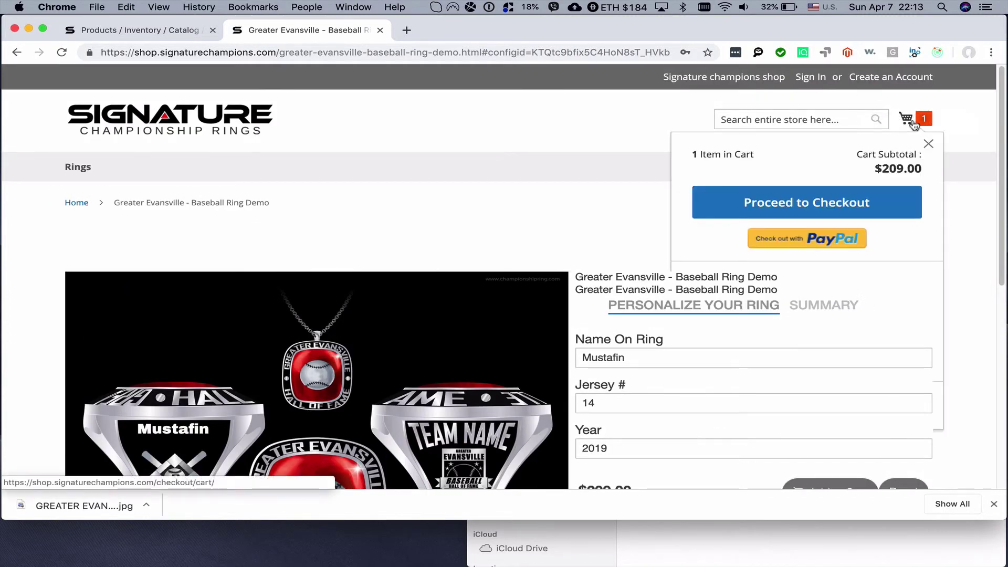
pyautogui.click(827, 209)
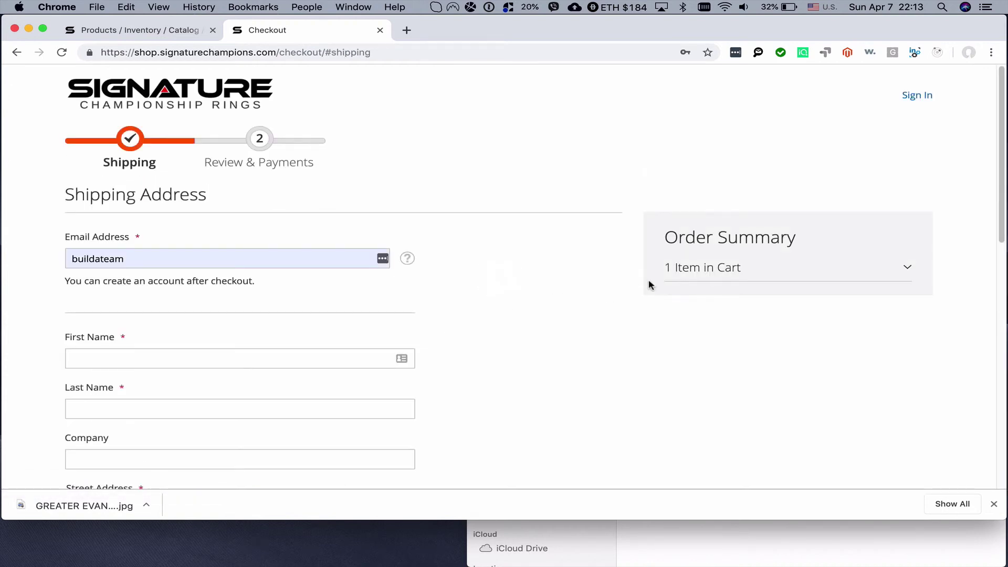
pyautogui.click(710, 266)
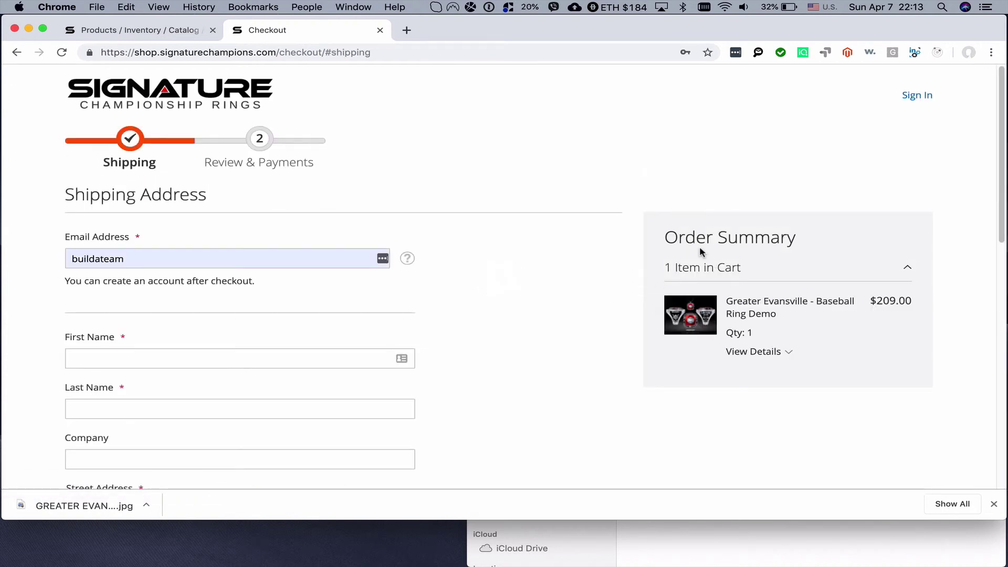
pyautogui.click(778, 352)
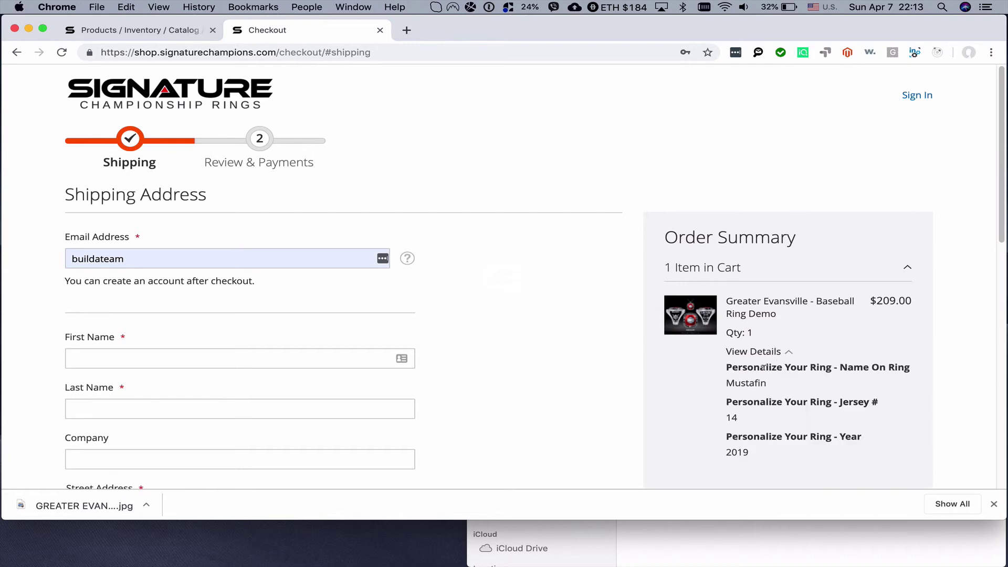
pyautogui.scroll(-3, 764, 367)
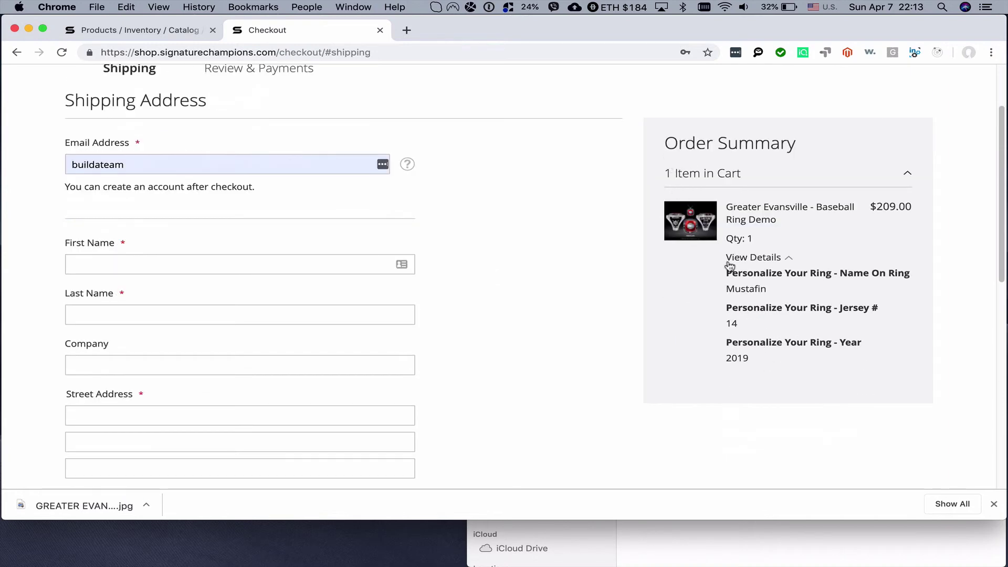
pyautogui.moveTo(730, 277); pyautogui.dragTo(821, 289)
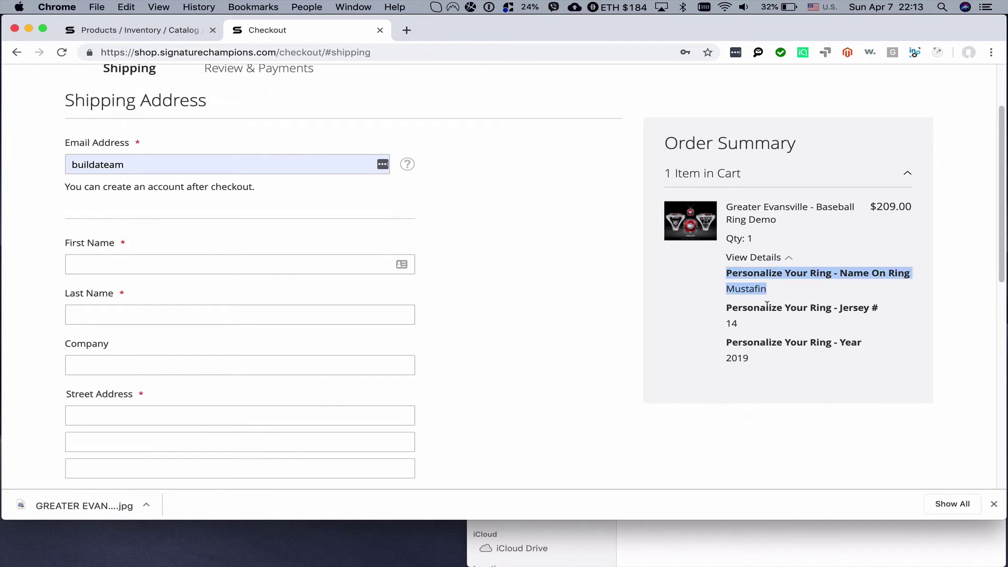
pyautogui.doubleClick(732, 323)
pyautogui.click(768, 370)
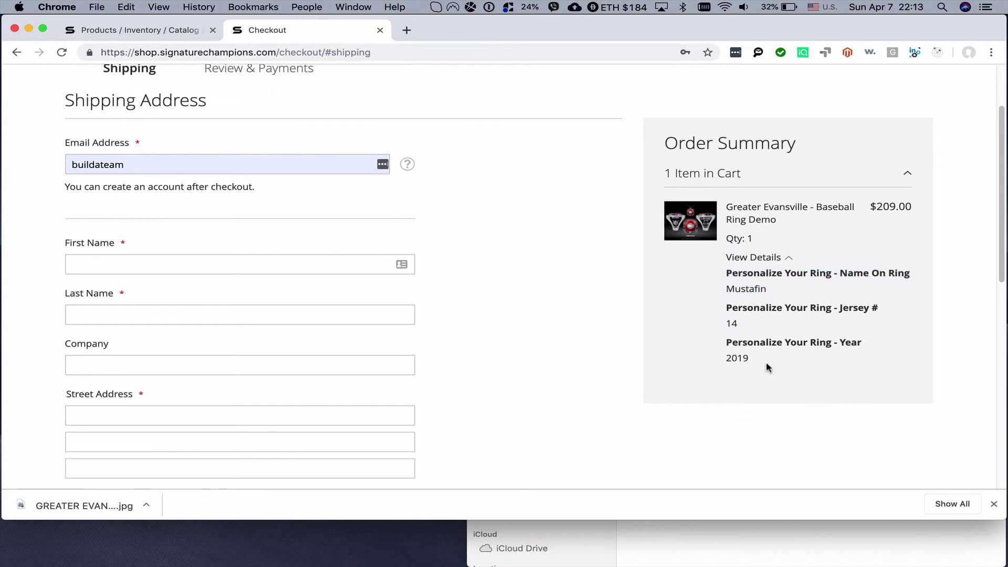
pyautogui.click(667, 394)
pyautogui.scroll(-4, 661, 399)
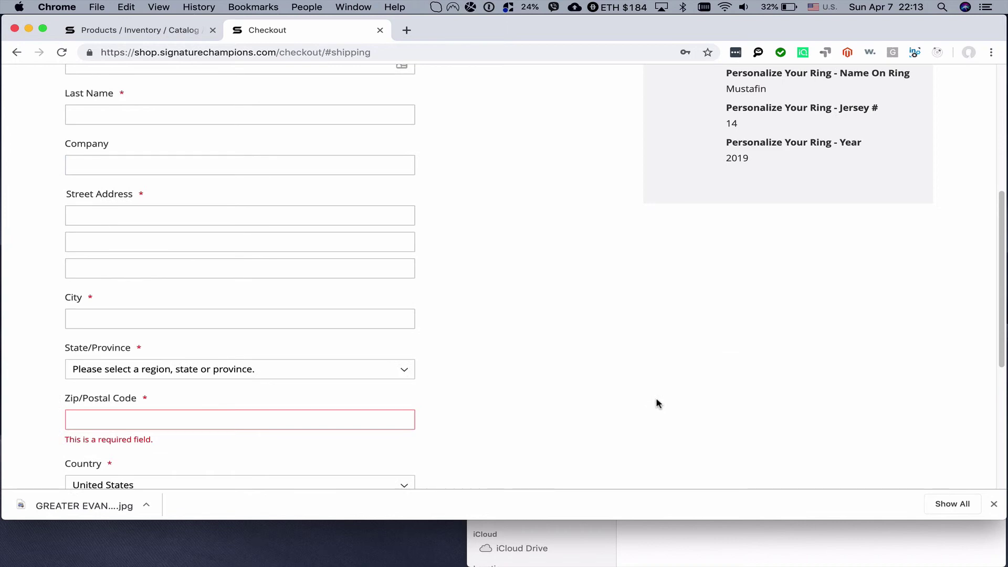
pyautogui.scroll(9, 630, 399)
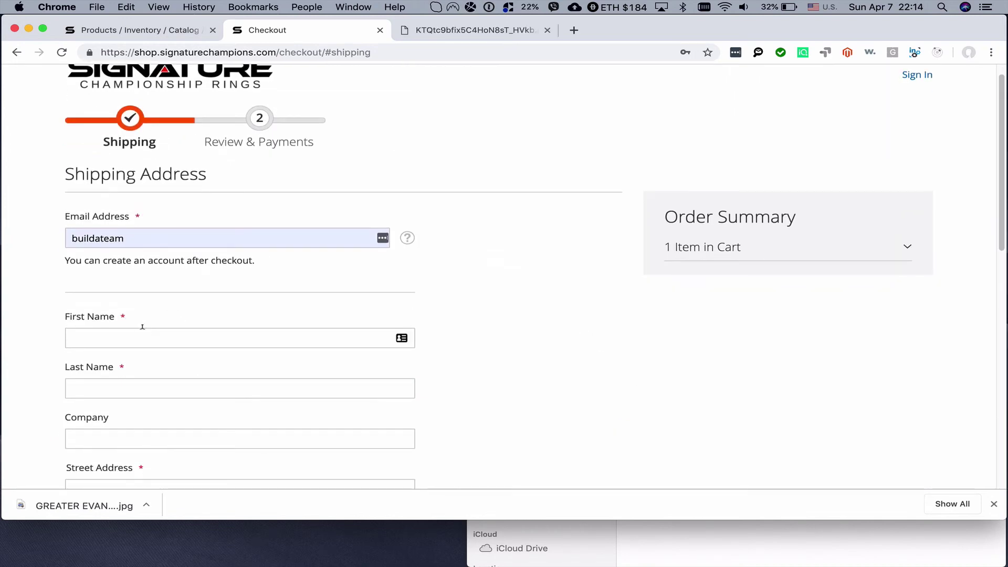
# - Fill the shipping address from the saved entry and continue to payment
pyautogui.click(142, 328)
pyautogui.press('Down')
pyautogui.press('Return')
pyautogui.scroll(-8, 172, 321)
pyautogui.scroll(-2, 172, 321)
pyautogui.click(594, 387)
# - Pay by Check / Money order, place the $214.00 order, and continue shopping
pyautogui.click(708, 70)
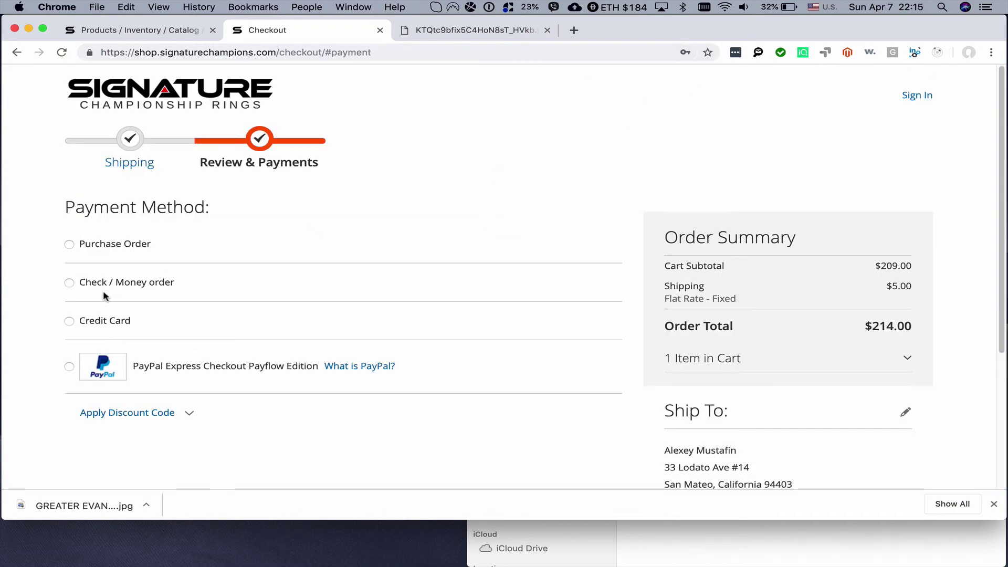
pyautogui.click(90, 284)
pyautogui.click(558, 432)
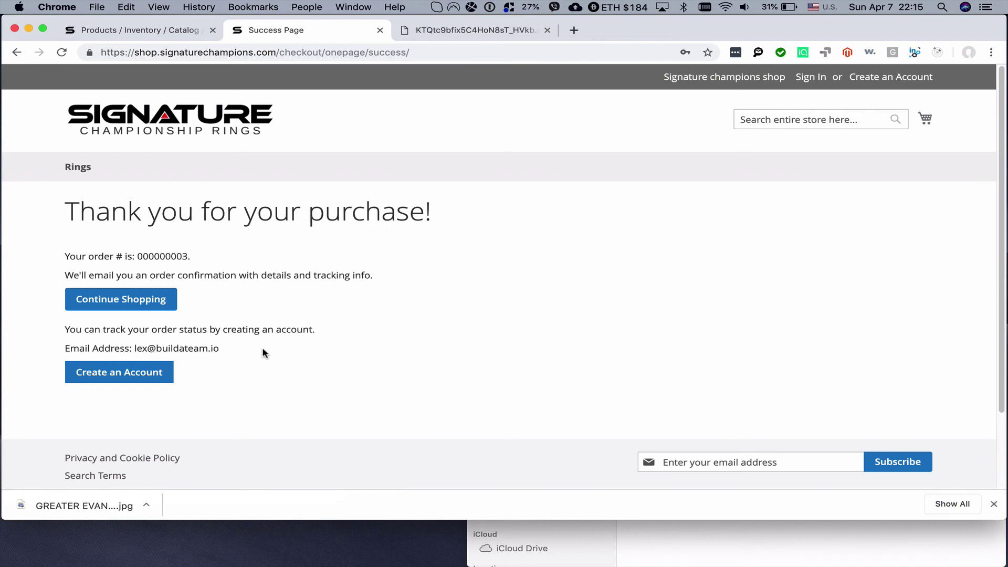
pyautogui.click(112, 300)
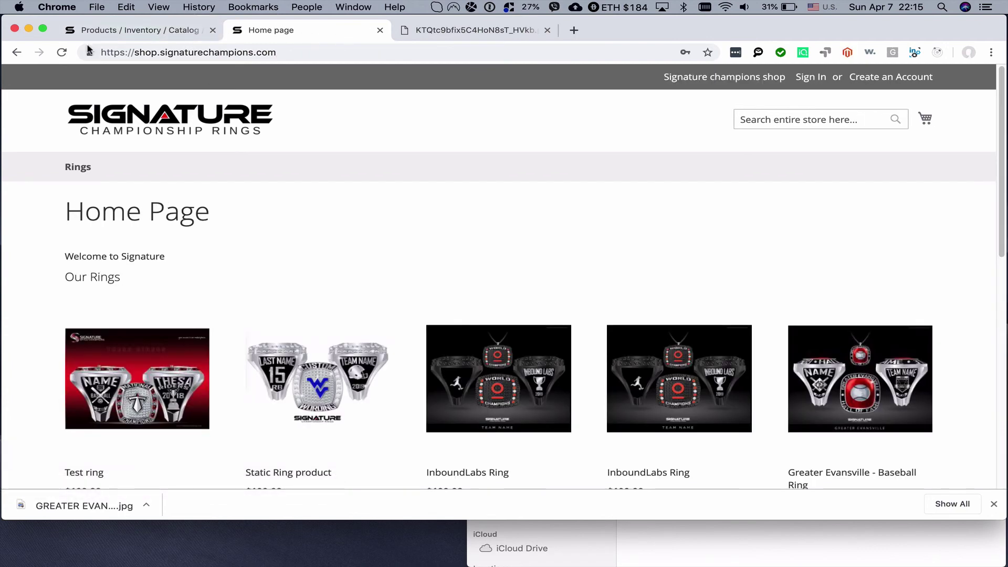
# - Open the newest pending $214.00 order under Sales > Orders and review its ring personalization items
pyautogui.click(109, 32)
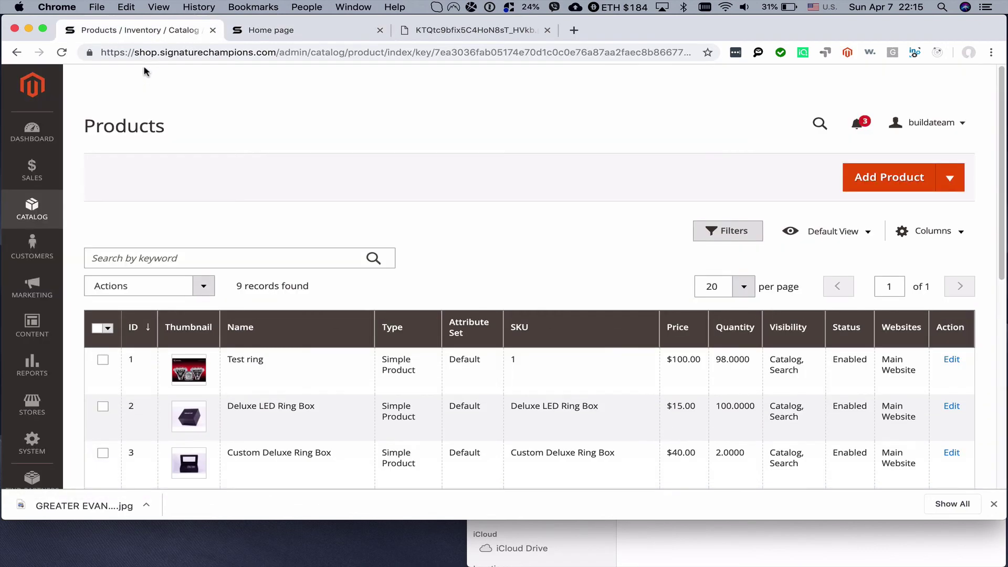
pyautogui.click(32, 169)
pyautogui.click(108, 138)
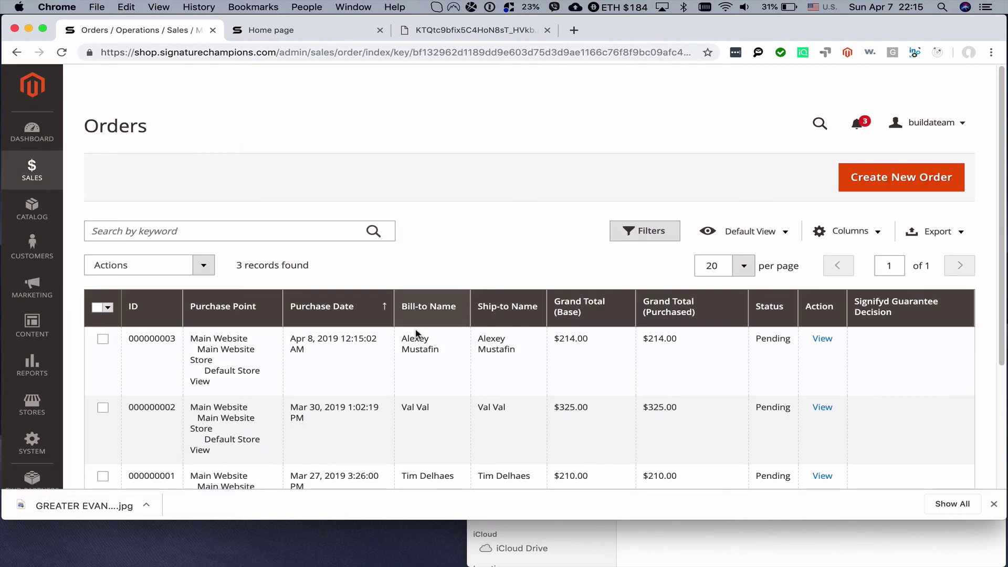
pyautogui.click(395, 359)
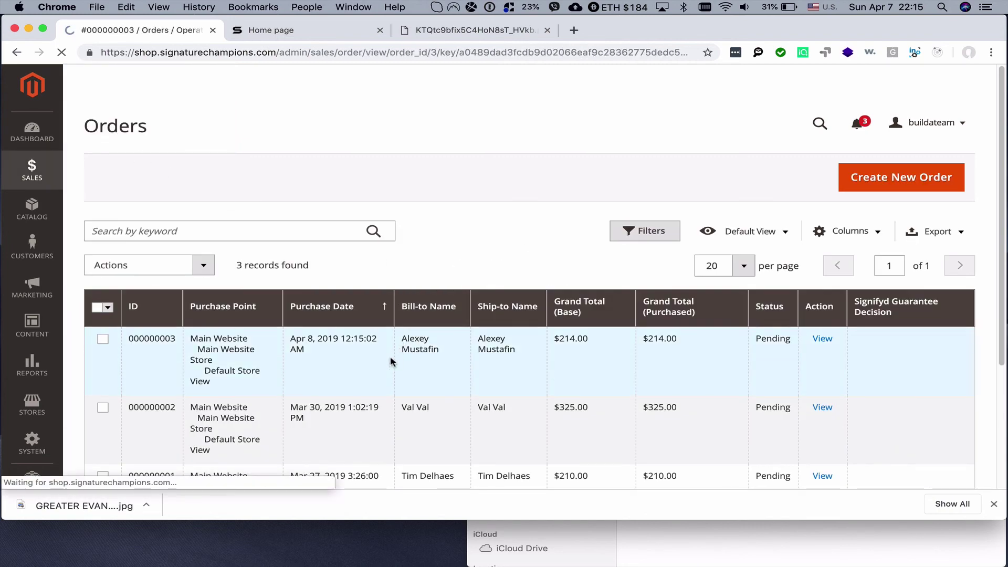
pyautogui.scroll(-6, 618, 314)
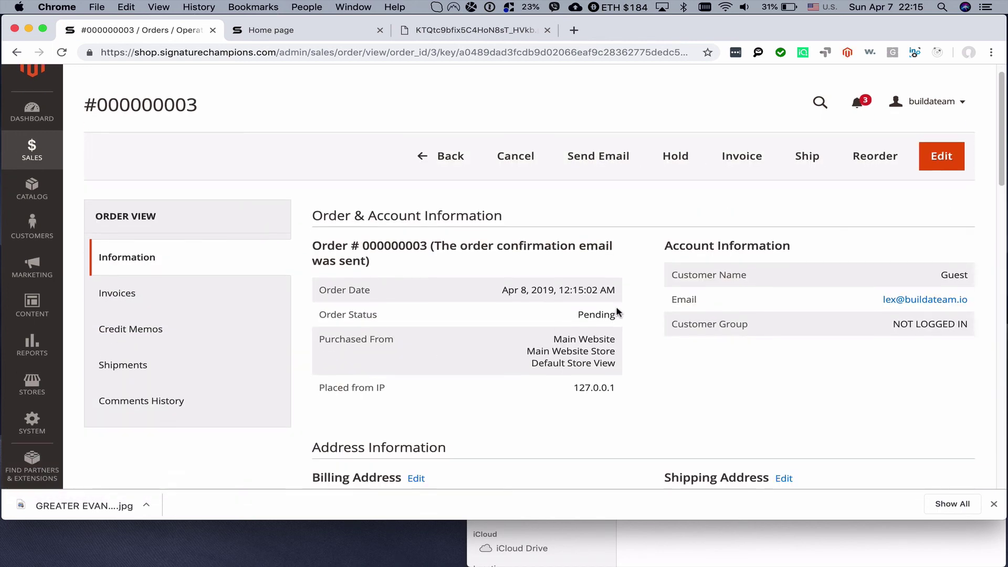
pyautogui.scroll(-5, 618, 313)
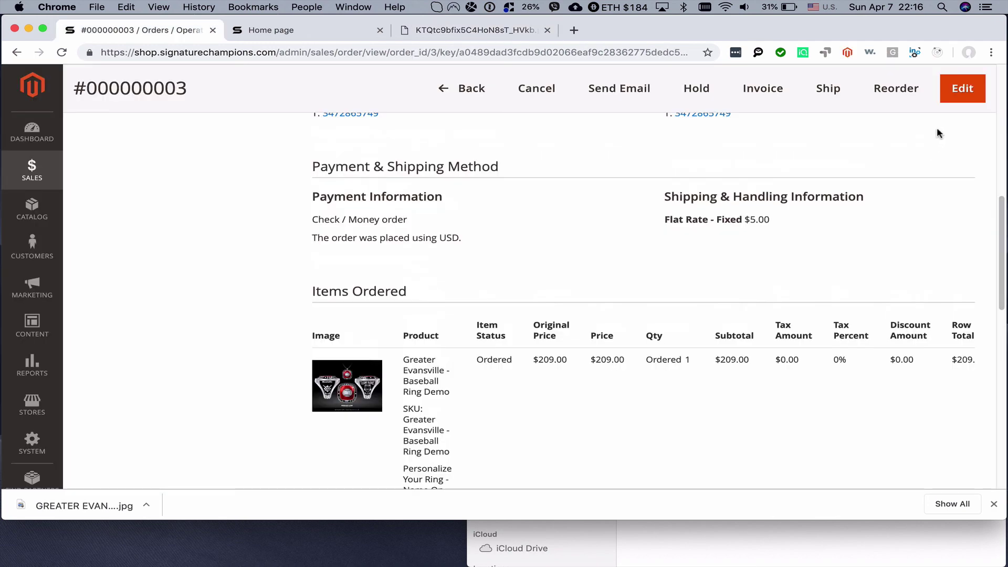
pyautogui.scroll(10, 813, 181)
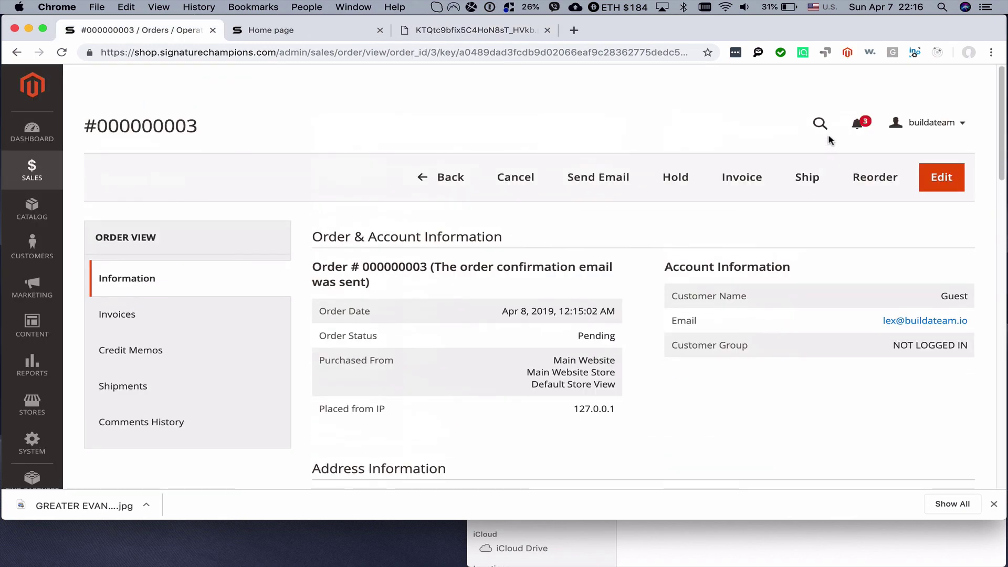